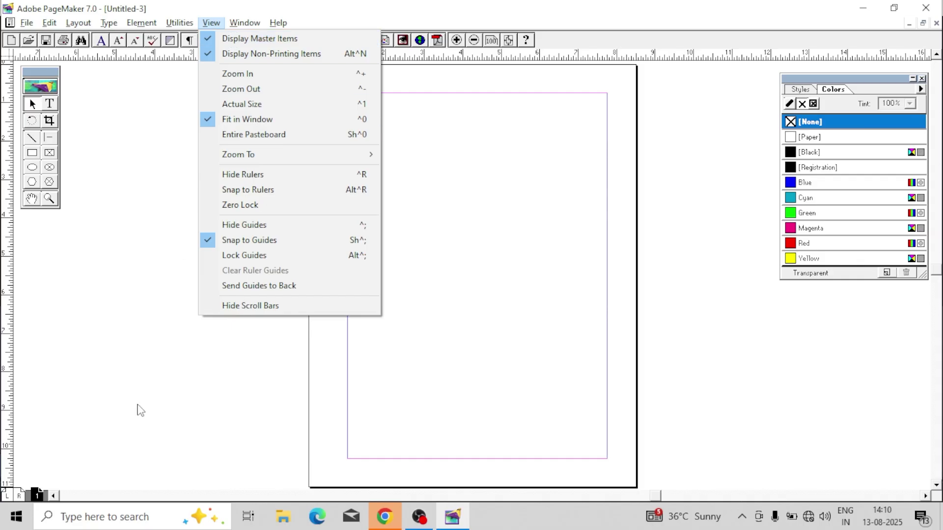
# Open the master pages and insert page-number markers centred below the bottom margins of the left and right pages.
pyautogui.click(18, 497)
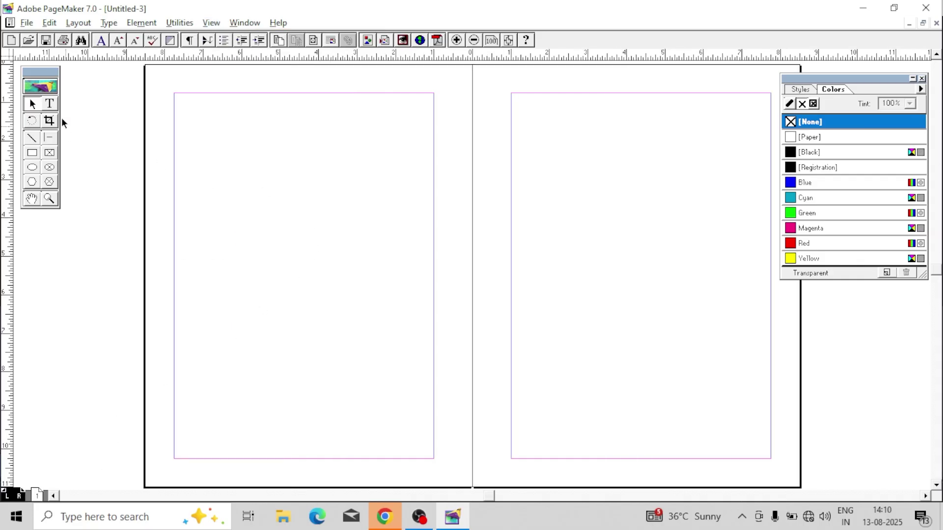
pyautogui.click(52, 108)
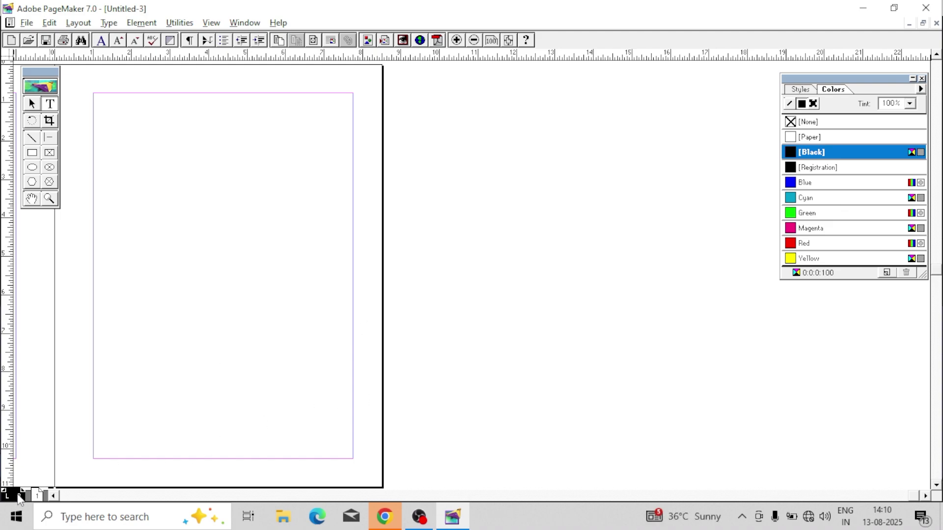
pyautogui.moveTo(237, 347); pyautogui.dragTo(524, 370)
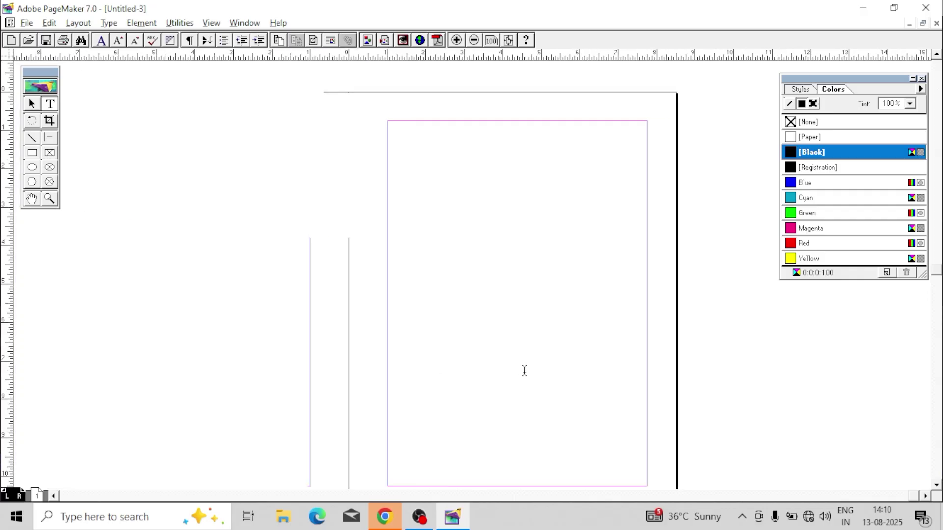
pyautogui.moveTo(353, 360); pyautogui.dragTo(473, 360)
pyautogui.moveTo(468, 327); pyautogui.dragTo(480, 277)
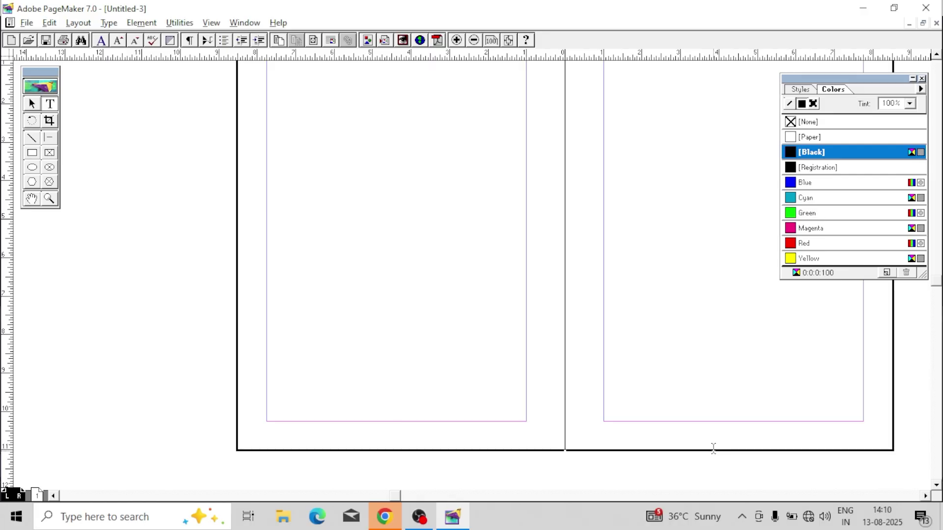
pyautogui.hotkey('ctrl', 'alt', 'p')
pyautogui.click(606, 430)
pyautogui.write('RM')
pyautogui.scroll(2, 444, 214)
pyautogui.moveTo(646, 393); pyautogui.dragTo(579, 337)
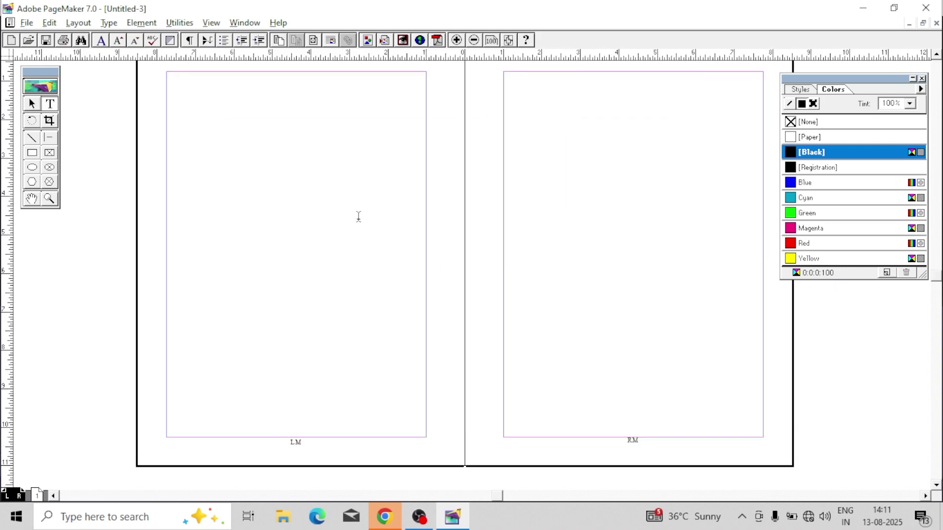
# Add the text "VSRM COMPUTER CLASSES" in a text block across the top of the left master page.
pyautogui.moveTo(375, 228); pyautogui.dragTo(381, 251)
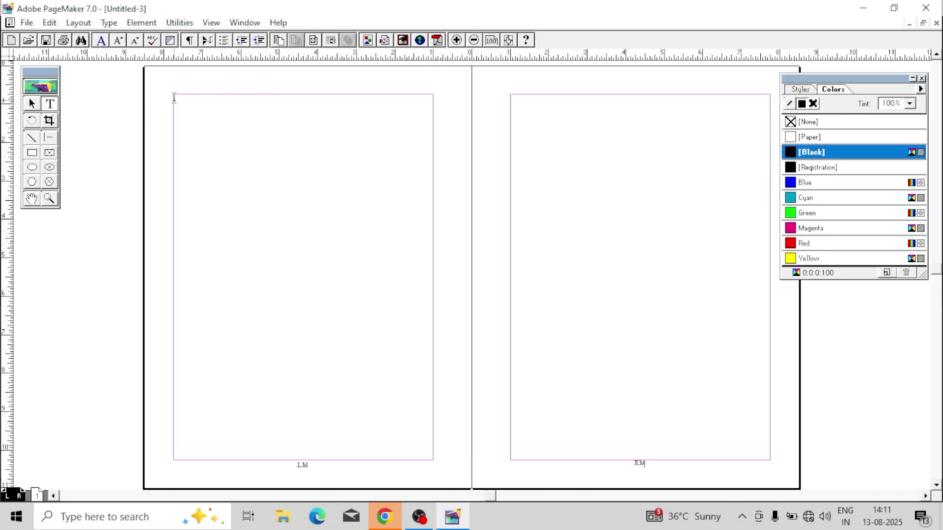
pyautogui.moveTo(175, 100); pyautogui.dragTo(433, 133)
pyautogui.write('PUTER C')
pyautogui.press('BackSpace')
pyautogui.write('LASSES')
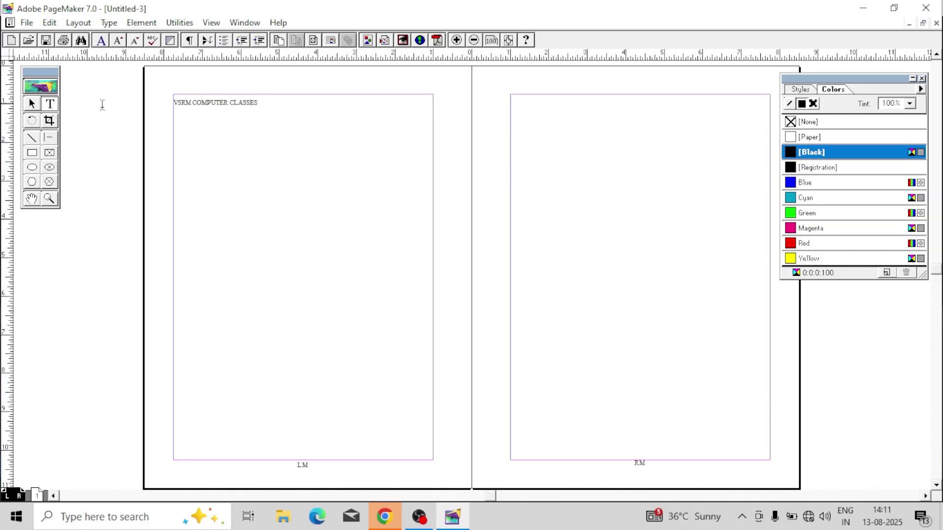
# Enlarge the "VSRM COMPUTER CLASSES" heading to 26 pt and centre it.
pyautogui.hotkey('ctrl', 'a')
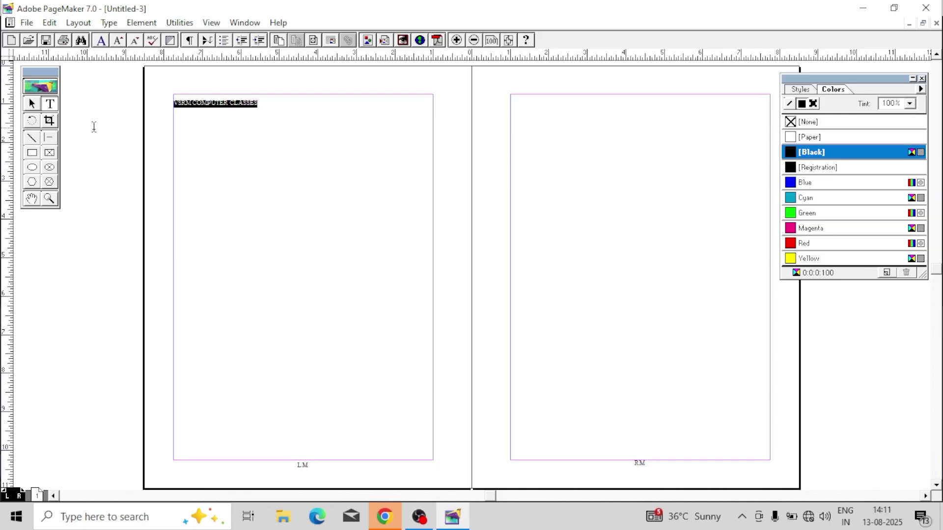
pyautogui.rightClick(134, 142)
pyautogui.click(186, 321)
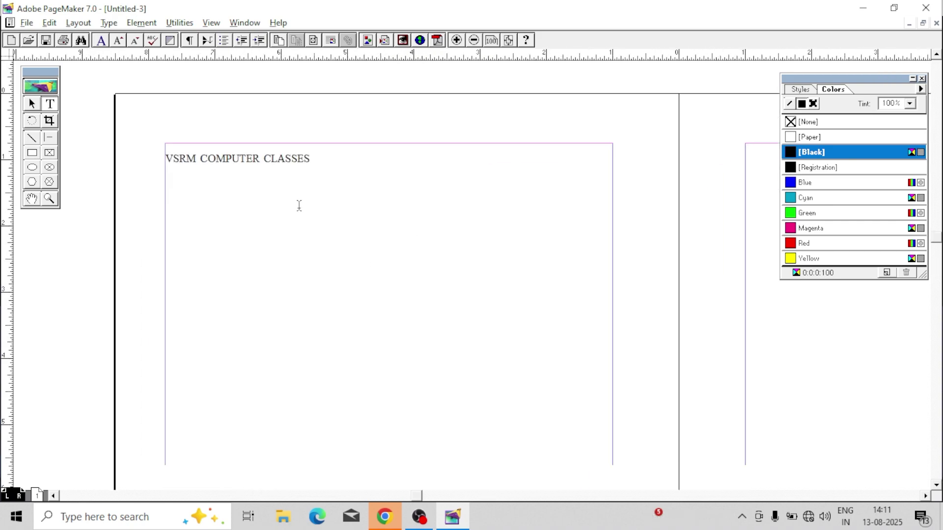
pyautogui.tripleClick(238, 160)
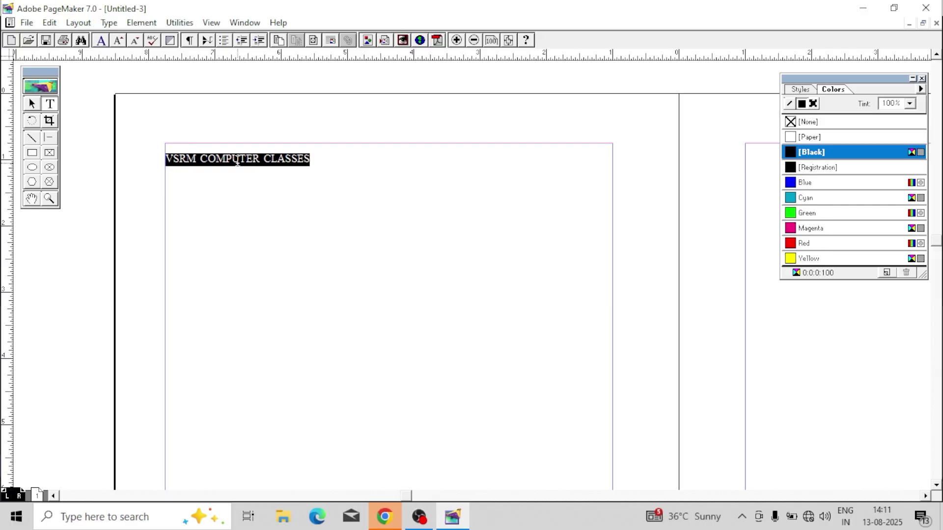
pyautogui.hotkey('ctrl', 'shift', '.')
pyautogui.hotkey('ctrl', 'shift', '.')
pyautogui.hotkey('ctrl', 'shift', '.')
pyautogui.hotkey('ctrl', 'shift', '.')
pyautogui.hotkey('ctrl', 'shift', '.')
pyautogui.hotkey('ctrl', 'shift', '.')
pyautogui.hotkey('ctrl', 'shift', '.')
pyautogui.hotkey('ctrl', 'shift', '.')
pyautogui.hotkey('ctrl', 'shift', '.')
pyautogui.hotkey('ctrl', 'shift', '.')
pyautogui.hotkey('ctrl', 'shift', '.')
pyautogui.hotkey('ctrl', 'shift', '.')
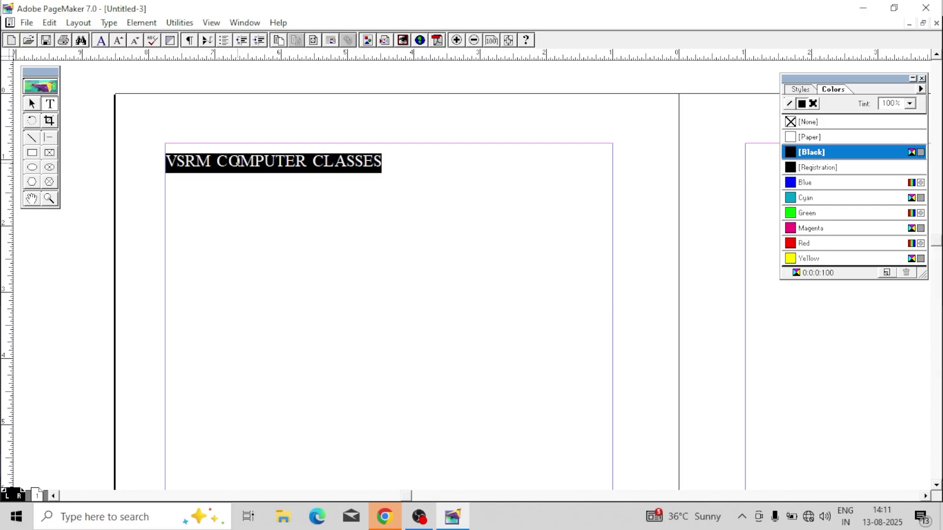
pyautogui.hotkey('ctrl', 'shift', '.')
pyautogui.hotkey('ctrl', 'shift', '.')
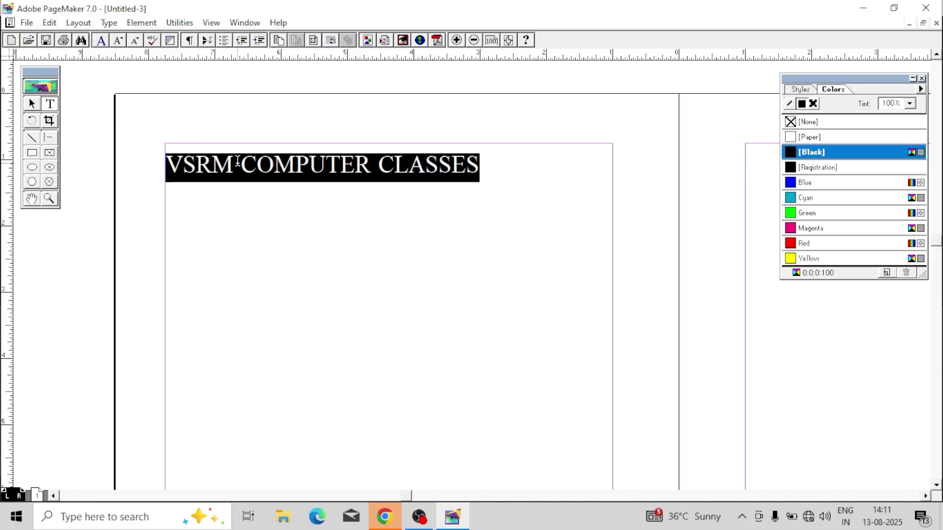
pyautogui.hotkey('ctrl', 'shift', 'c')
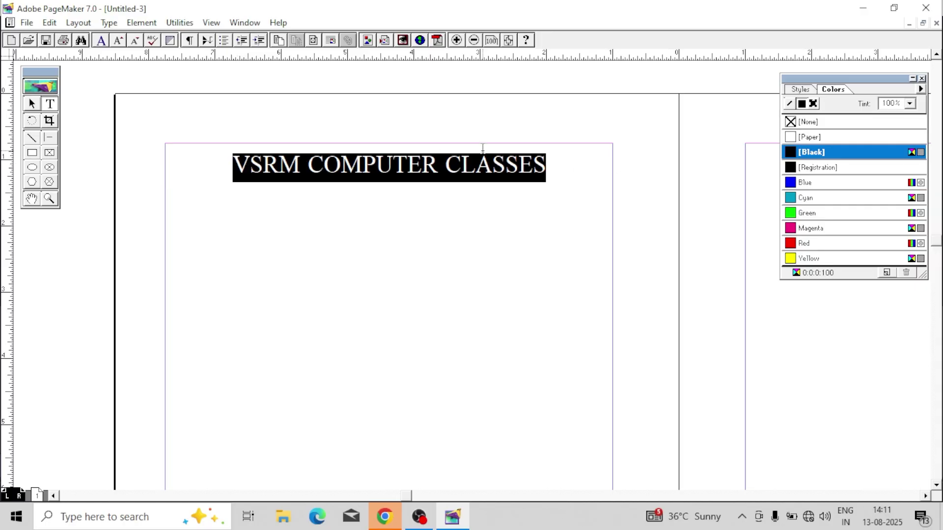
# Show the Control palette, then format the heading in bold Calibri and colour it Red.
pyautogui.hotkey('ctrl', "'")
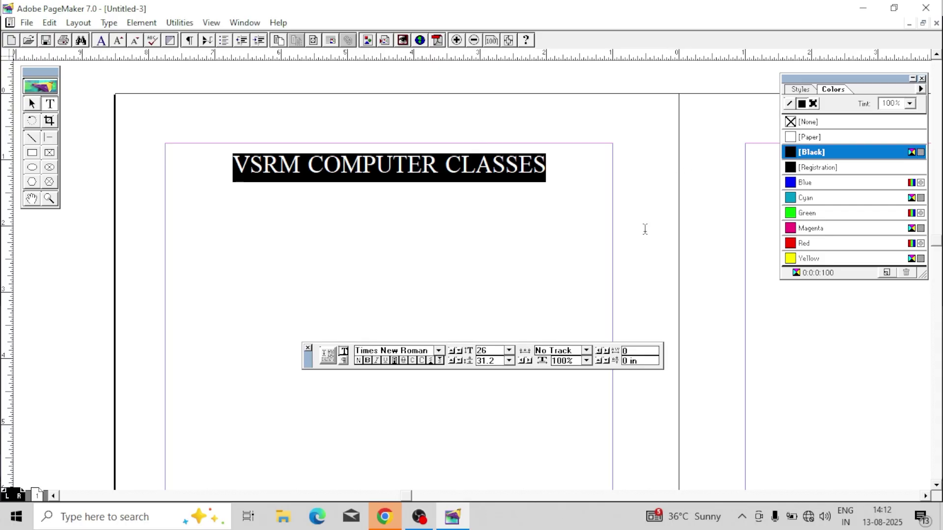
pyautogui.click(430, 351)
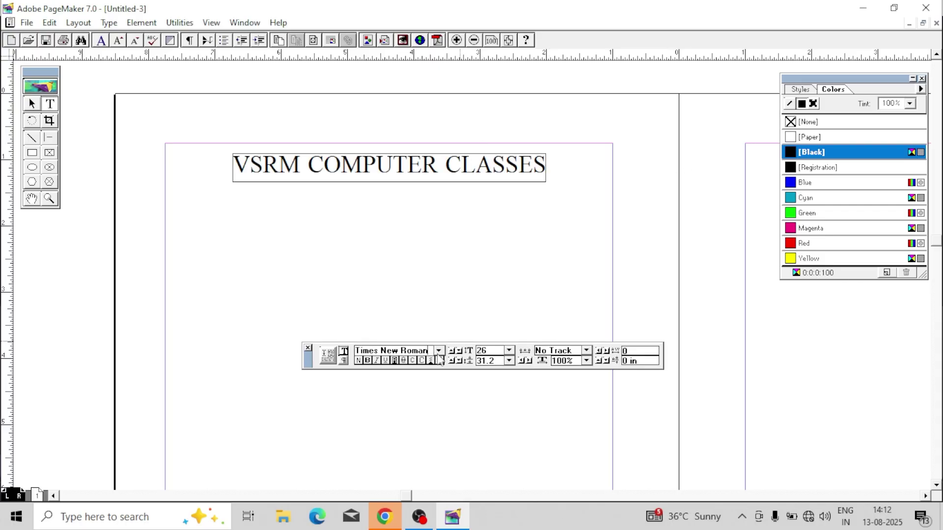
pyautogui.click(438, 350)
pyautogui.write('Calibri')
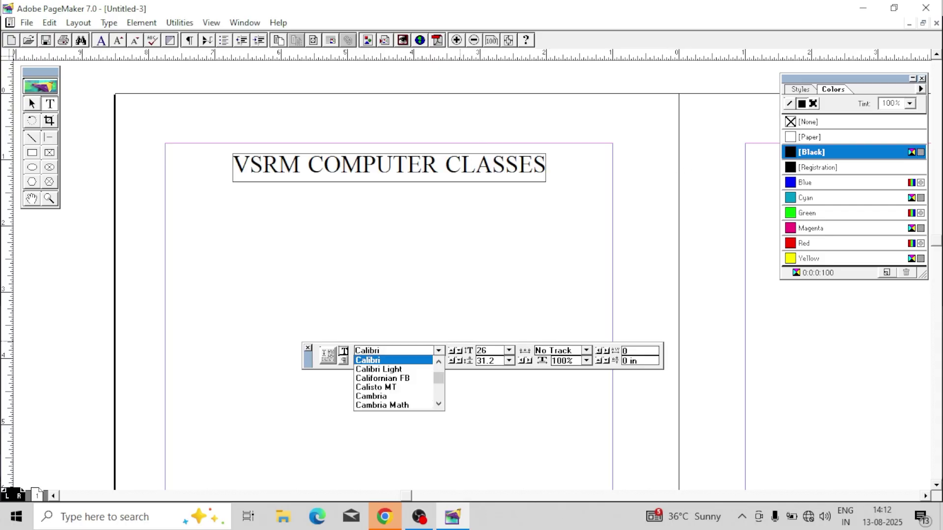
pyautogui.press('Return')
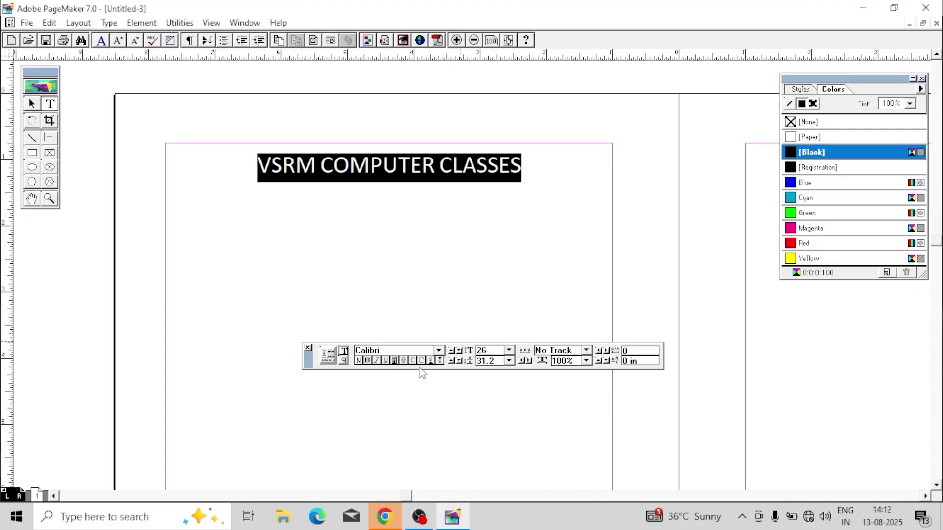
pyautogui.click(367, 360)
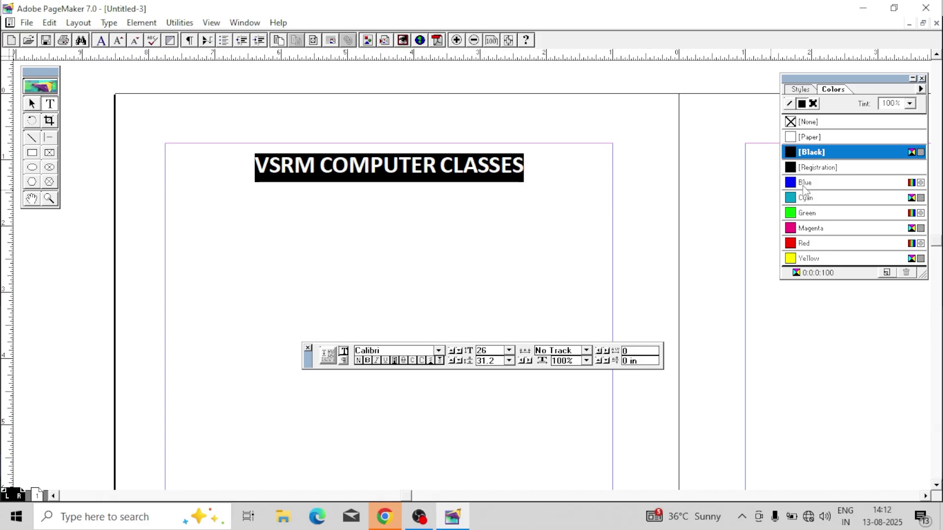
pyautogui.click(810, 244)
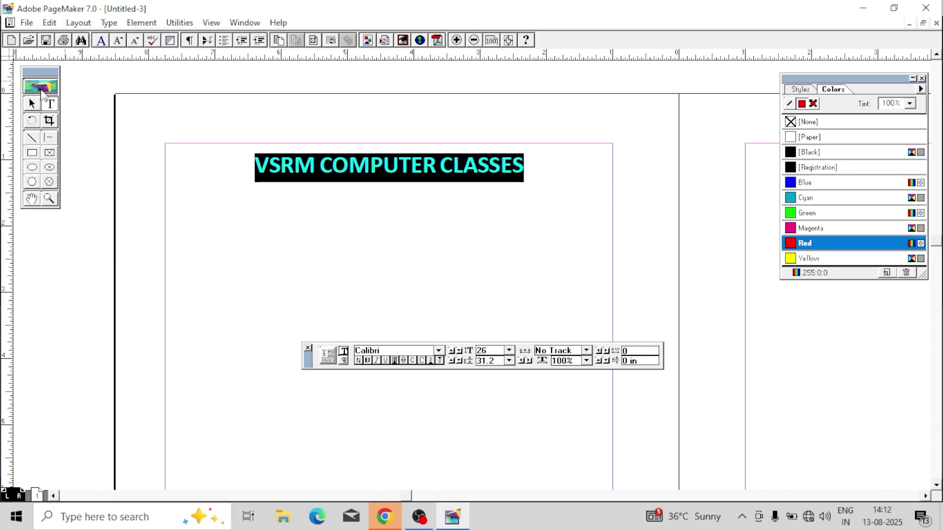
# Change the heading's font to Impact and set its tracking to Very Loose.
pyautogui.click(387, 350)
pyautogui.write('Impact')
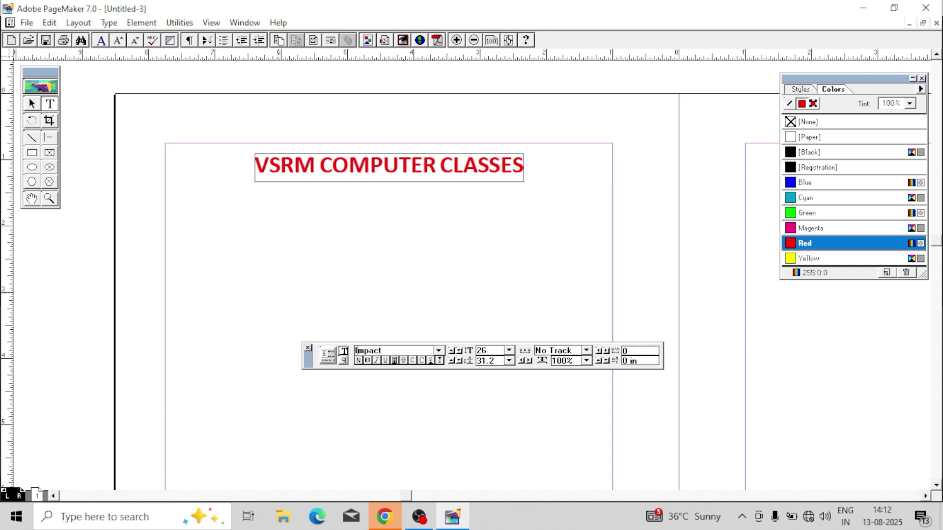
pyautogui.press('Return')
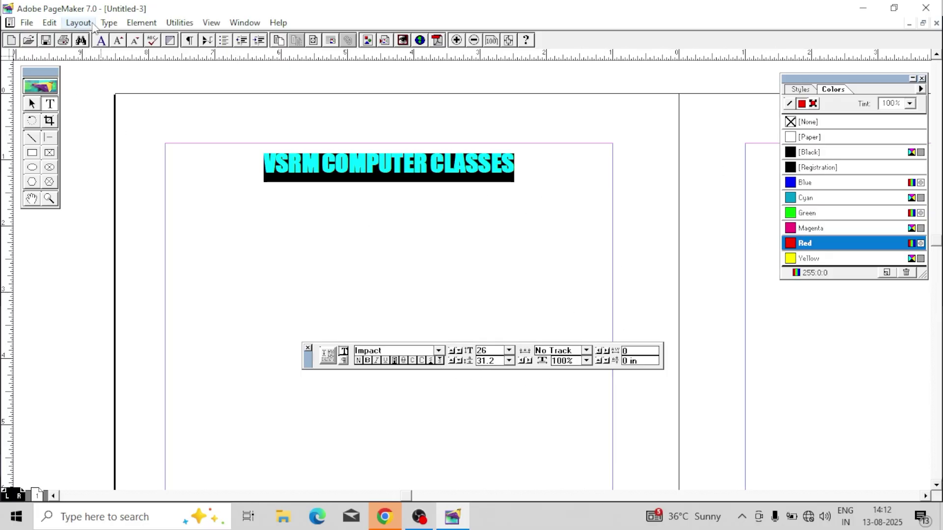
pyautogui.click(77, 24)
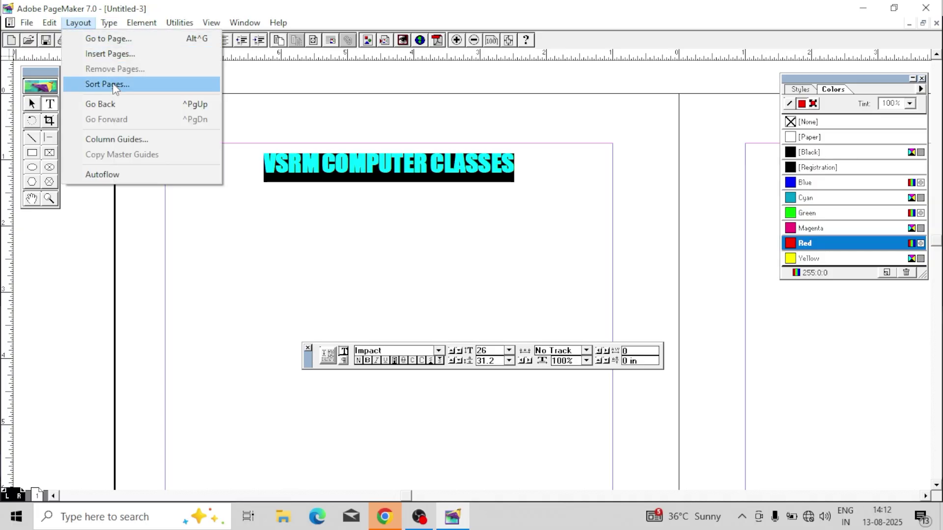
pyautogui.moveTo(58, 27)
pyautogui.moveTo(100, 28)
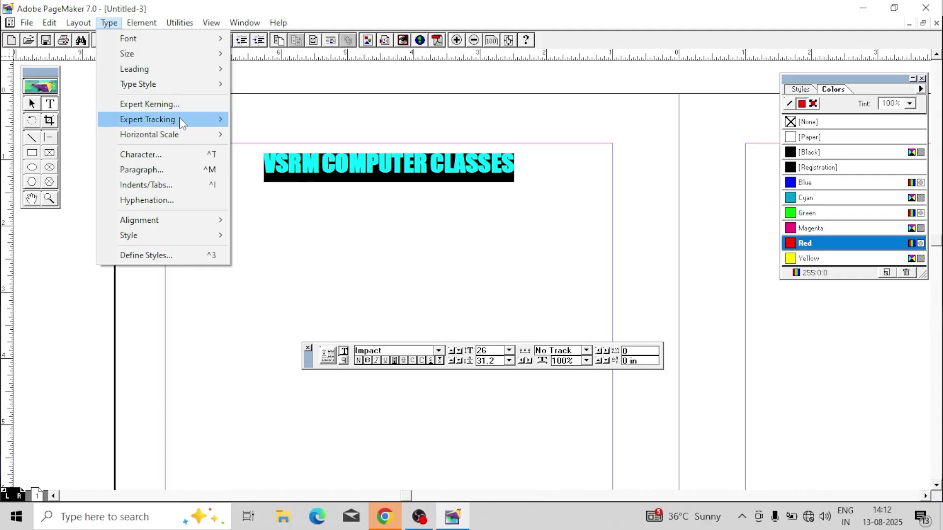
pyautogui.moveTo(182, 123)
pyautogui.click(268, 155)
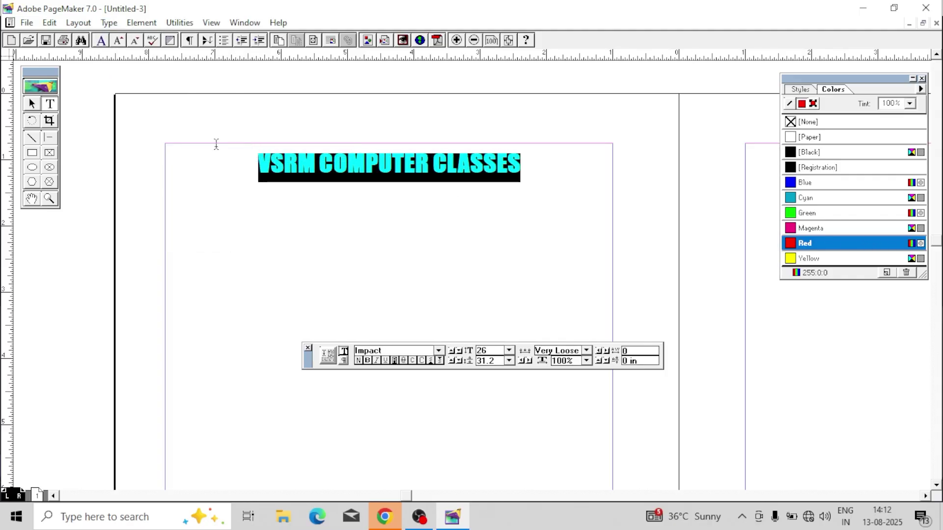
# Move the heading's text block up over the left master page's top margin guide, to about Y 0.43 in.
pyautogui.click(32, 103)
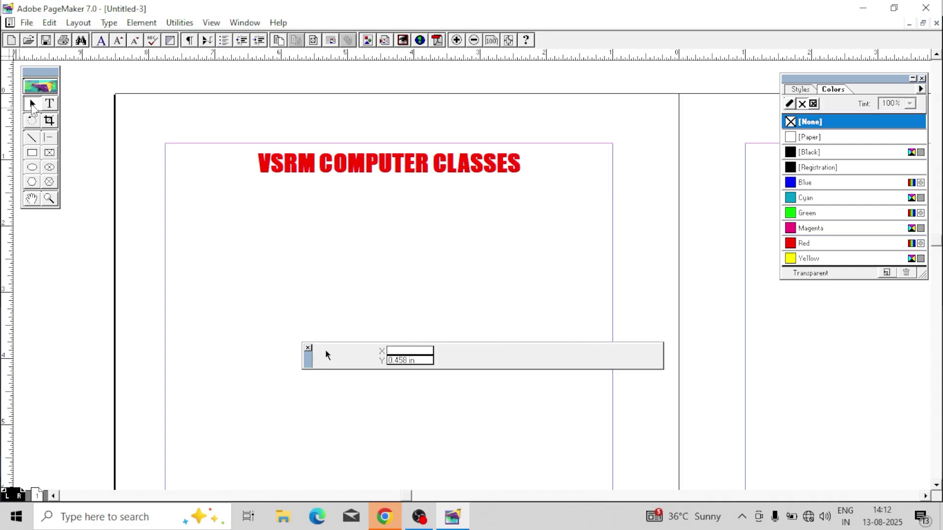
pyautogui.click(437, 165)
pyautogui.moveTo(436, 154); pyautogui.dragTo(436, 135)
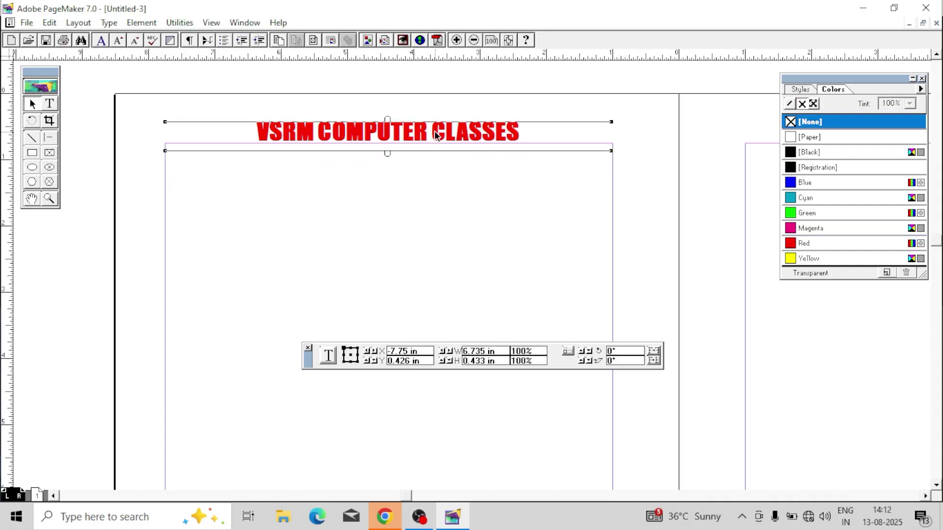
pyautogui.click(410, 190)
# Add the text line "AN ISO 9001 : 2015 Certified" below the heading, just inside the top margin.
pyautogui.click(51, 108)
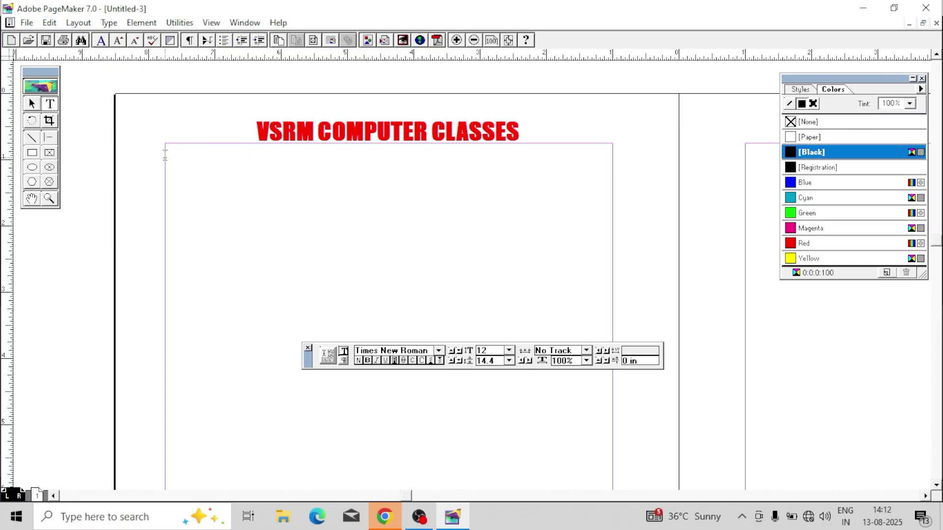
pyautogui.click(235, 162)
pyautogui.write('a')
pyautogui.press('BackSpace')
pyautogui.write('A')
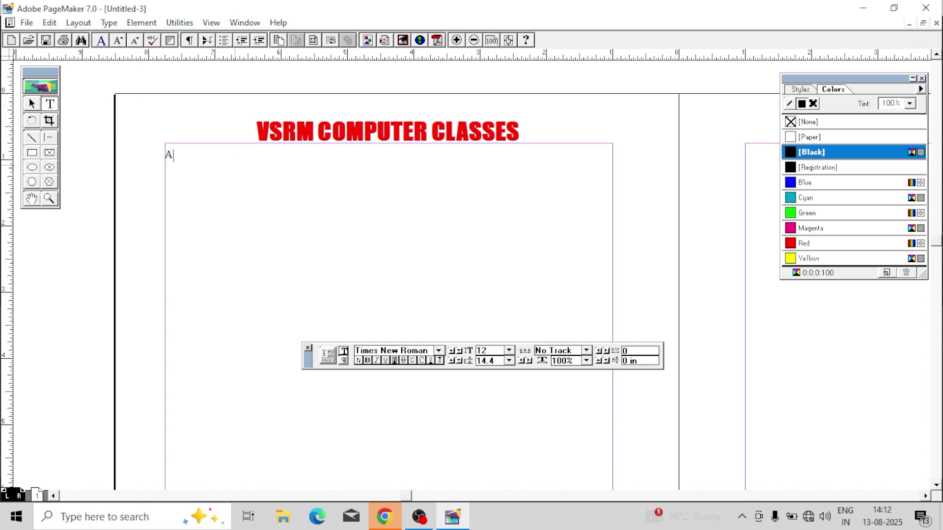
pyautogui.write('N ISO 9001')
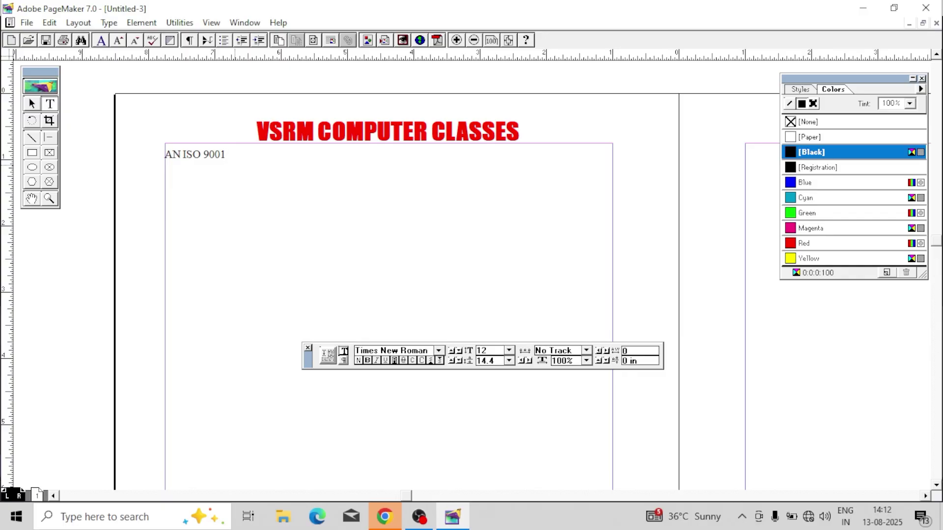
pyautogui.write(' : 2015 C')
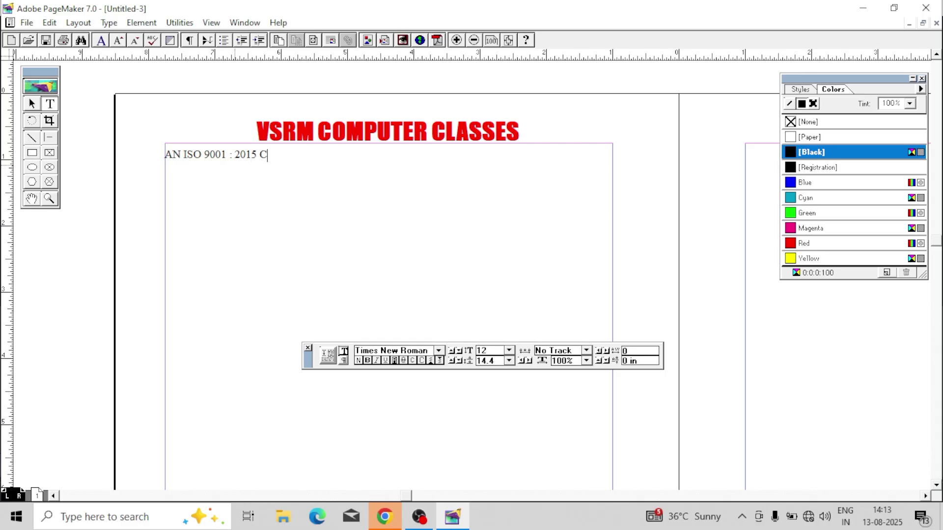
pyautogui.write('ertified')
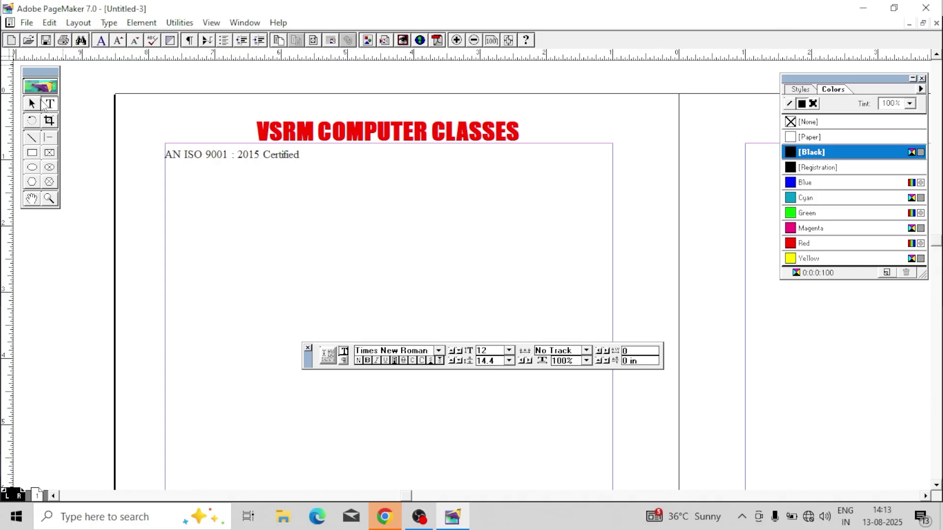
# Set the font of the whole "AN ISO 9001 : 2015 Certified" line to Calibri.
pyautogui.hotkey('ctrl', 'a')
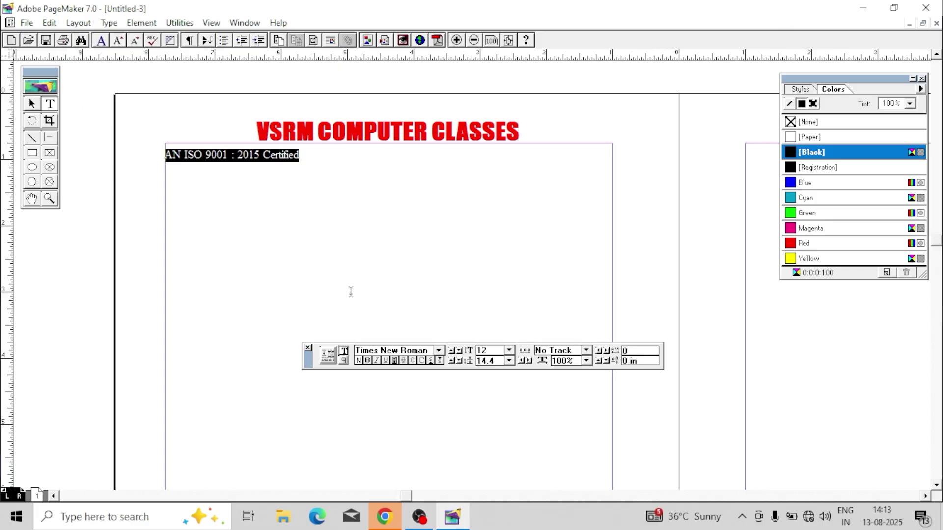
pyautogui.click(439, 351)
pyautogui.write('Calibri')
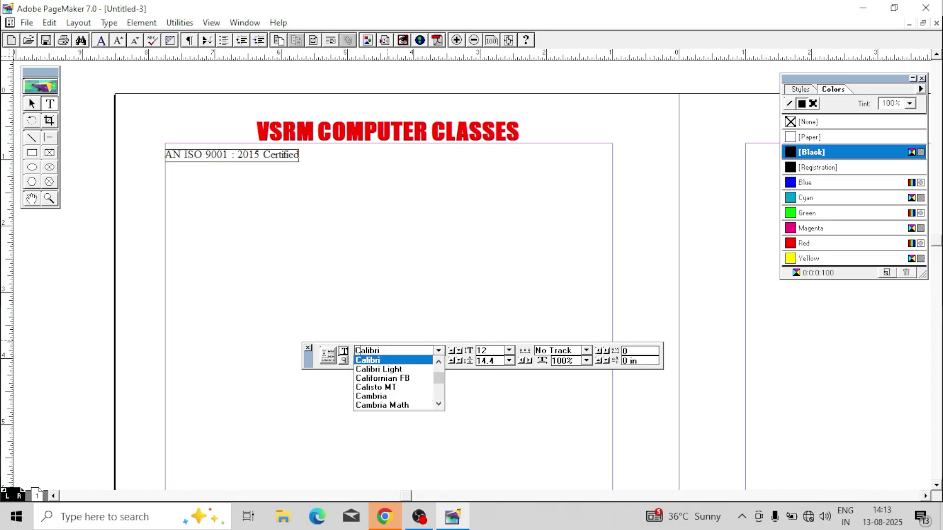
pyautogui.press('Return')
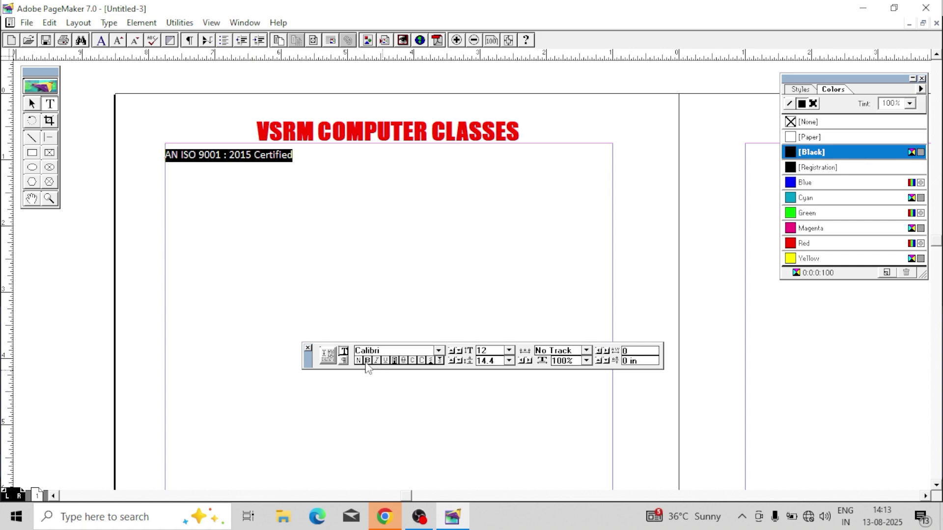
# Set the "AN ISO 9001 : 2015 Certified" line to 15 pt and centre it under the heading.
pyautogui.click(485, 351)
pyautogui.write('1')
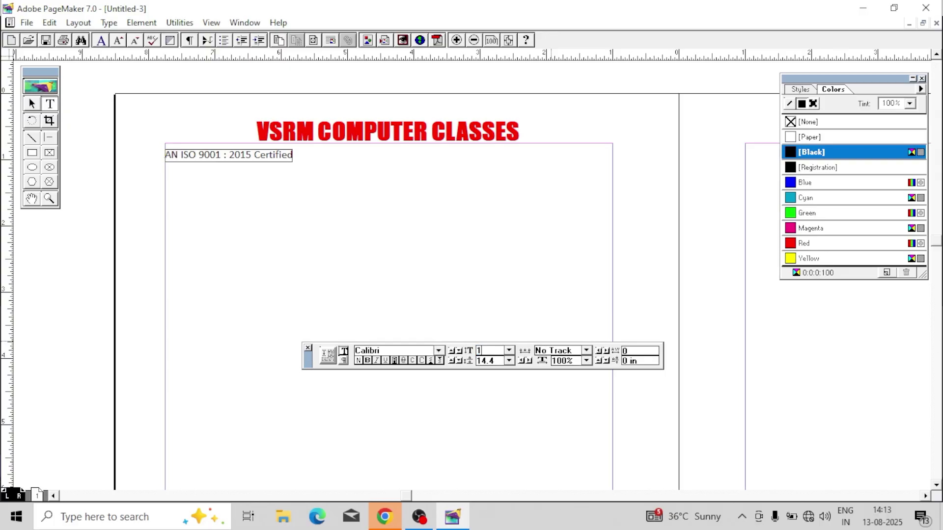
pyautogui.press('Return')
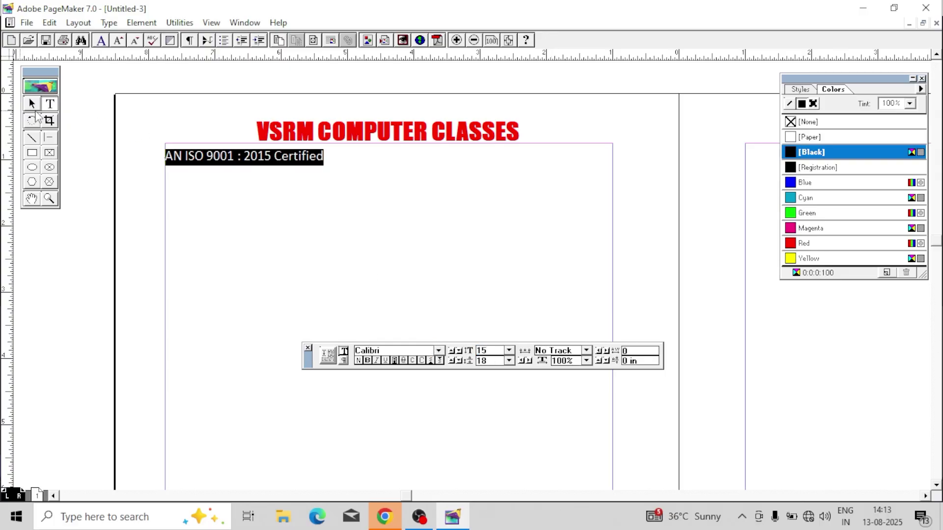
pyautogui.click(32, 103)
pyautogui.click(374, 166)
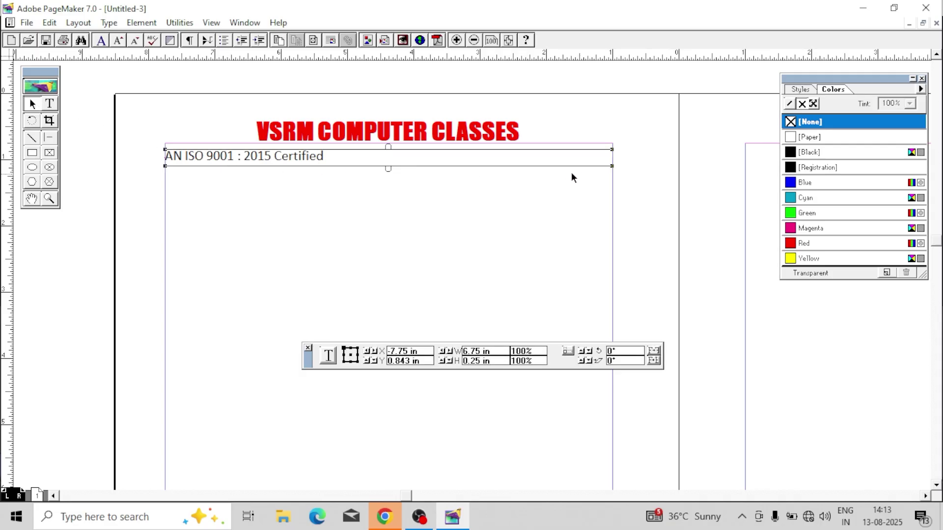
pyautogui.click(50, 104)
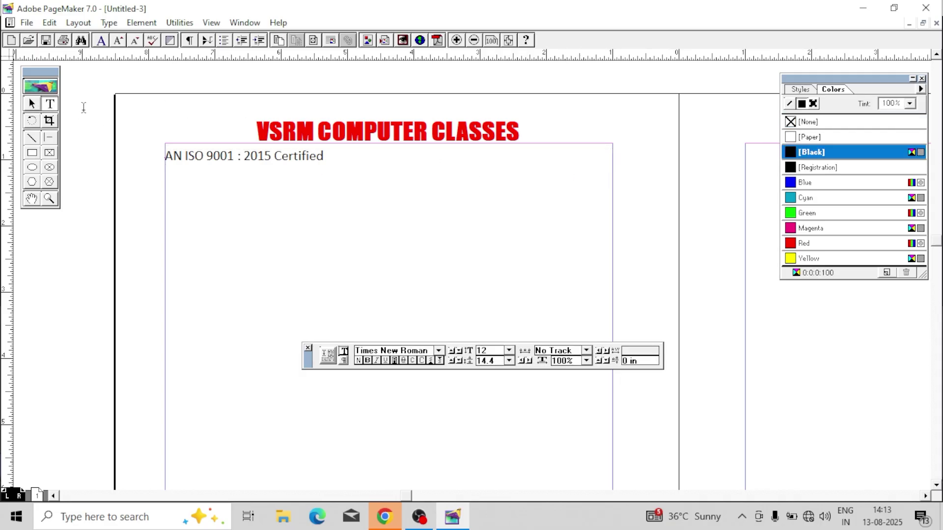
pyautogui.click(215, 150)
pyautogui.tripleClick(218, 150)
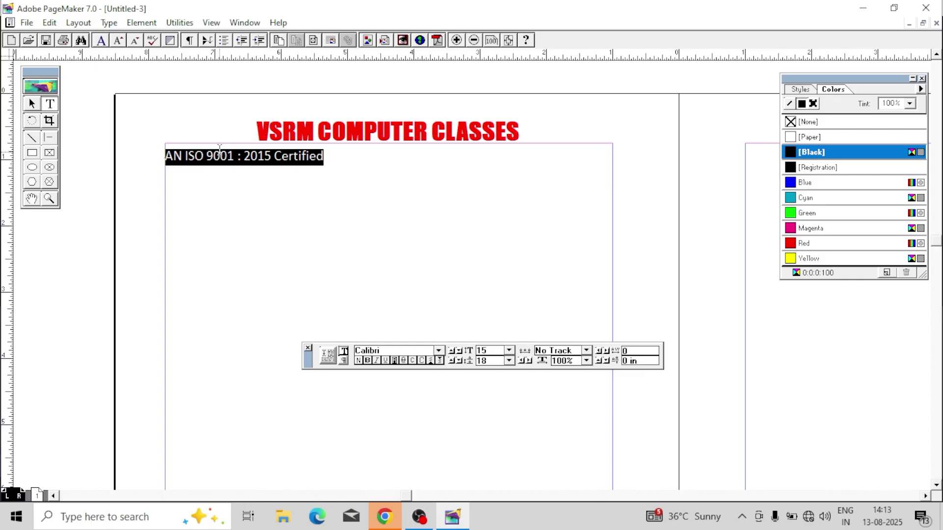
pyautogui.hotkey('ctrl', 'shift', 'c')
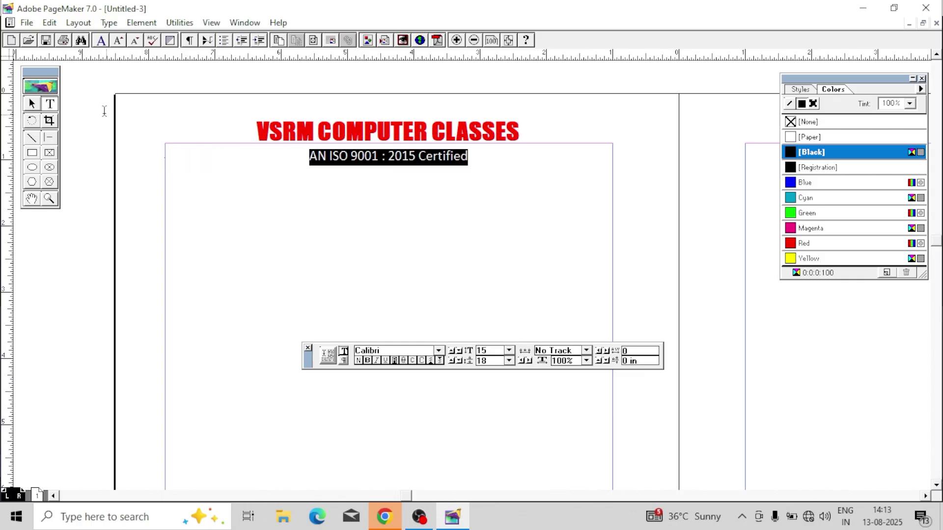
# Place a duplicate of the ISO certification text block directly below the original, at about Y 1.16 in.
pyautogui.click(31, 104)
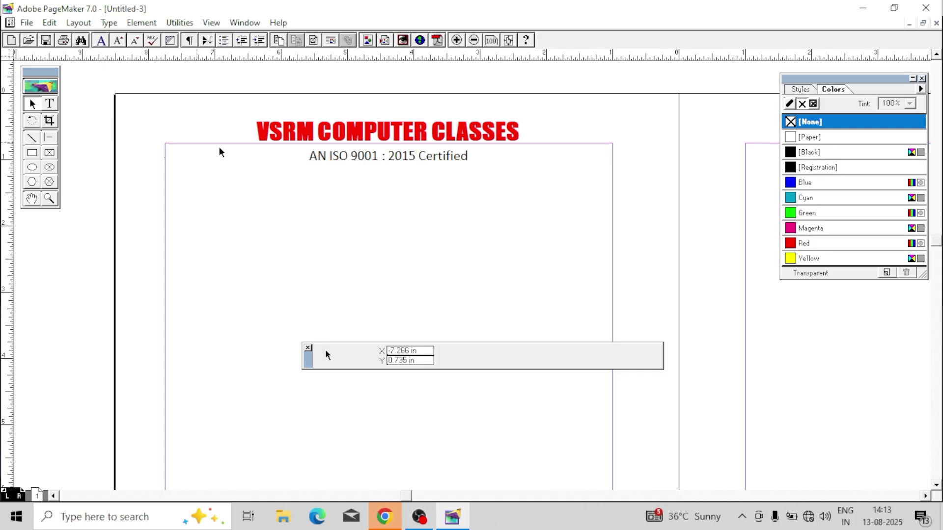
pyautogui.click(330, 156)
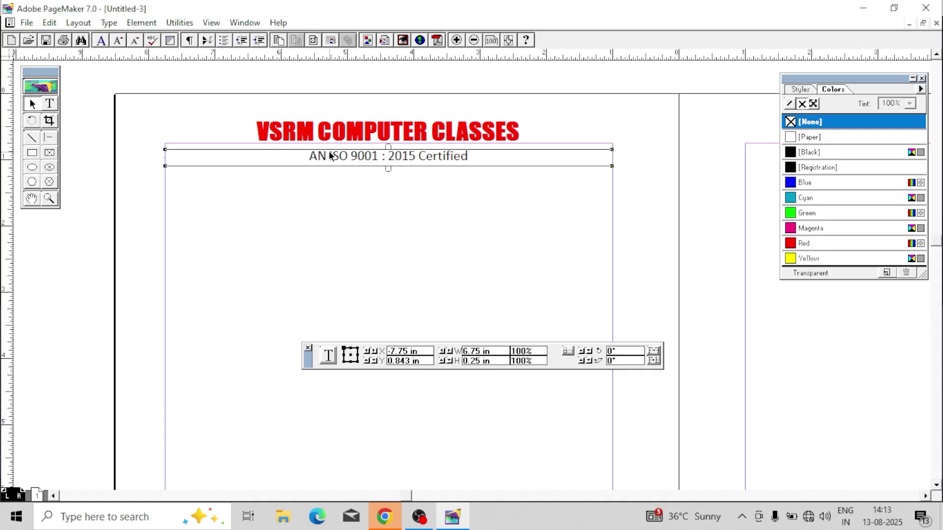
pyautogui.moveTo(331, 156); pyautogui.dragTo(371, 180)
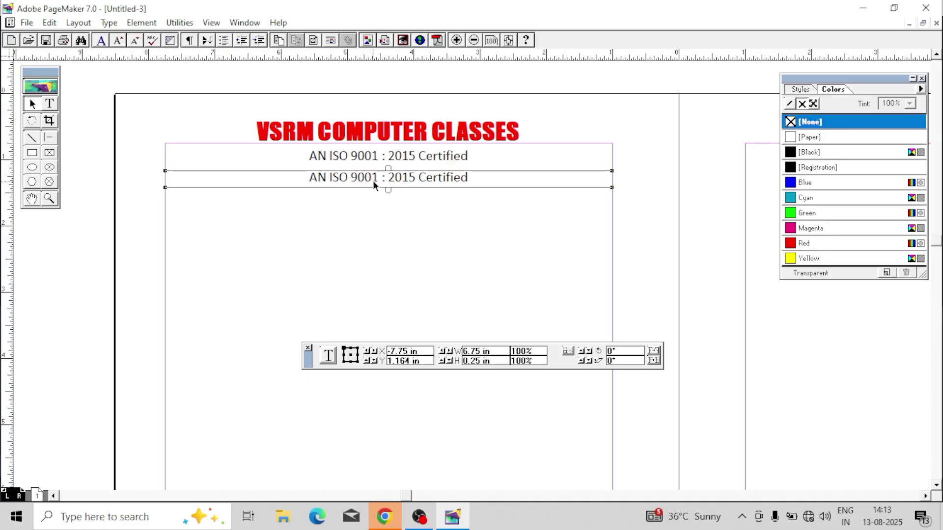
# Replace the duplicated line's text with "Address-" followed by the institute's postal address.
pyautogui.click(50, 104)
pyautogui.click(348, 178)
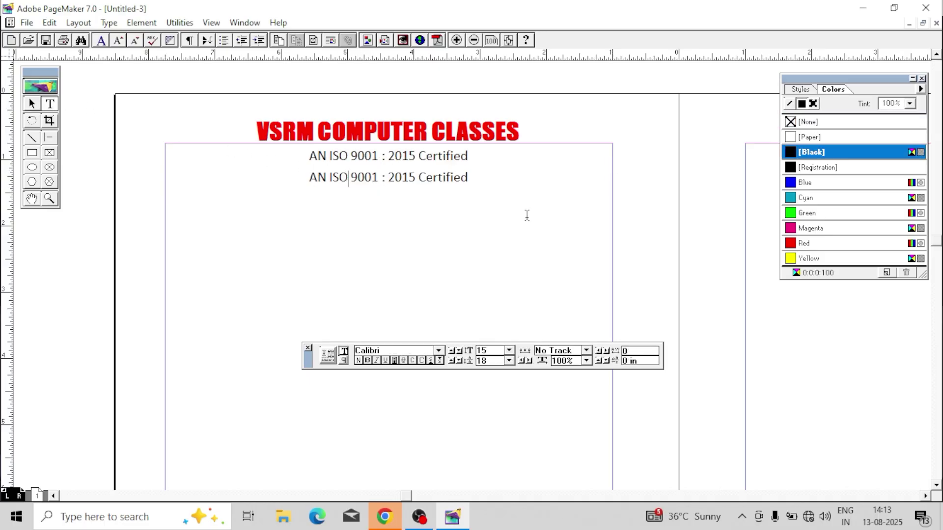
pyautogui.hotkey('ctrl', 'a')
pyautogui.write('A')
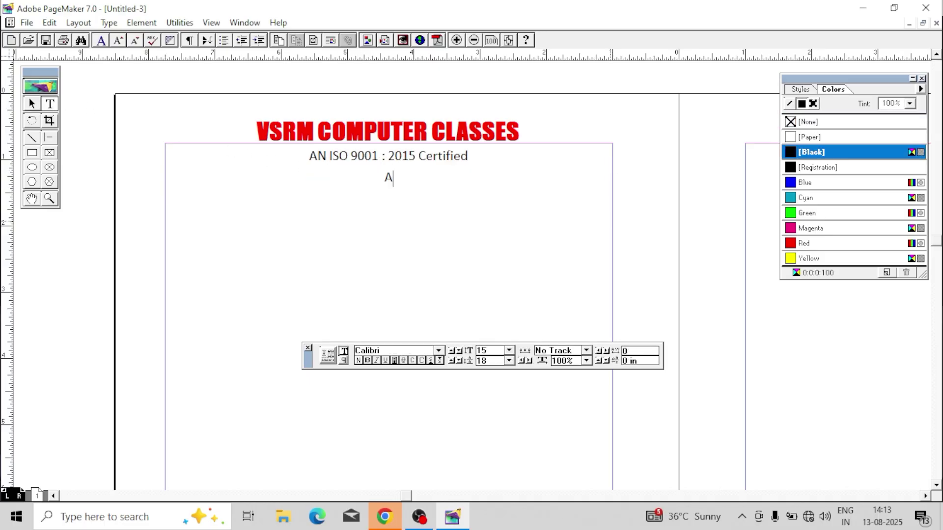
pyautogui.write('ddress-')
pyautogui.write('gistry of')
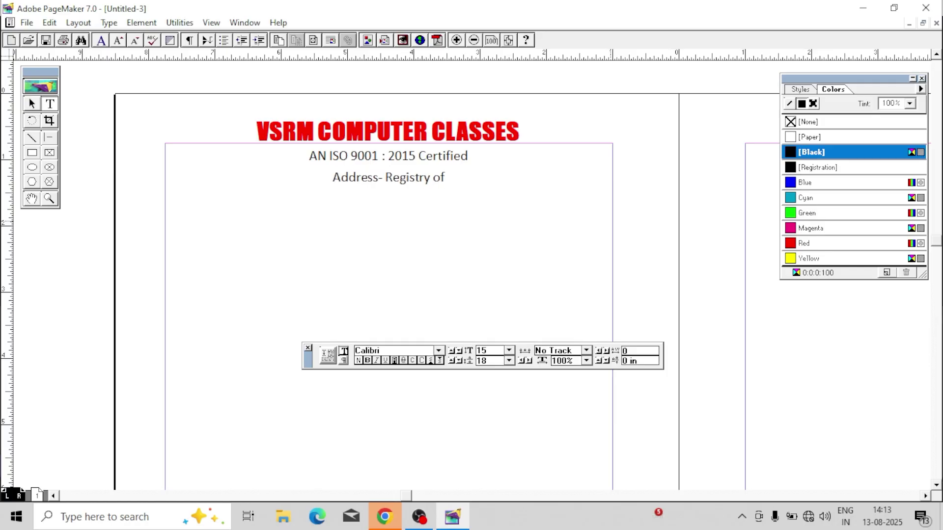
pyautogui.write('fice')
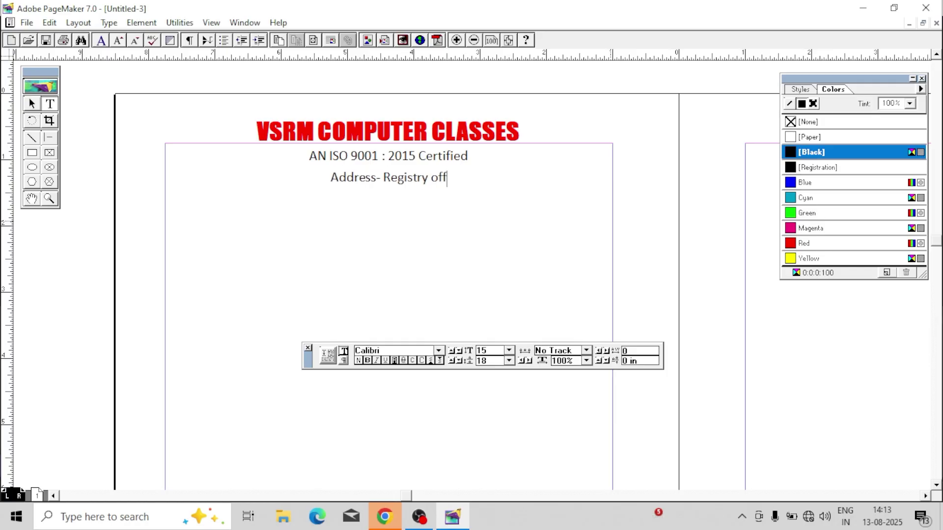
pyautogui.press('BackSpace')
pyautogui.press('BackSpace')
pyautogui.press('BackSpace')
pyautogui.press('BackSpace')
pyautogui.press('BackSpace')
pyautogui.press('BackSpace')
pyautogui.write('Office')
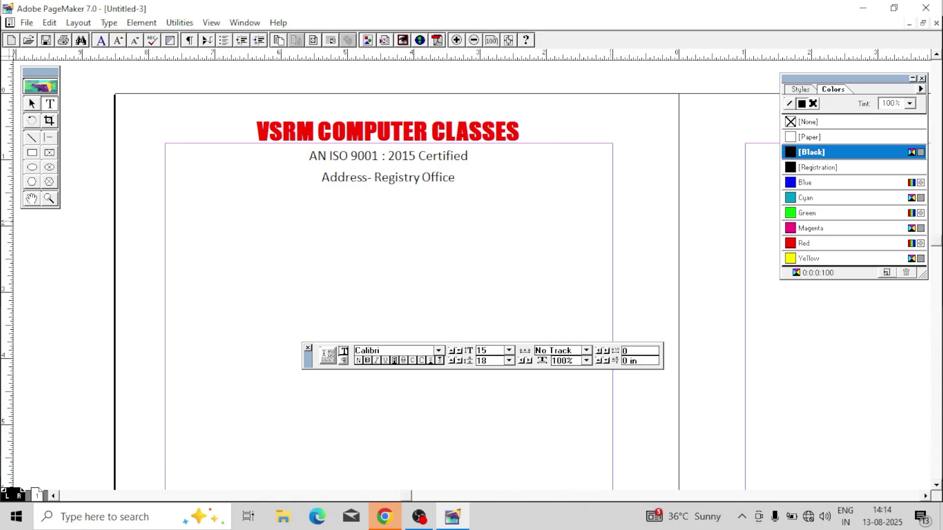
pyautogui.write(', ')
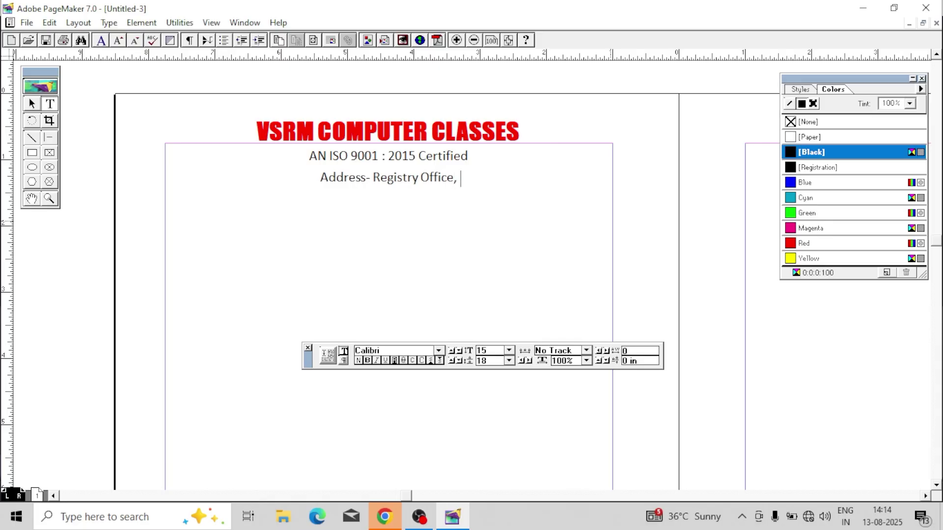
pyautogui.write('Kachari')
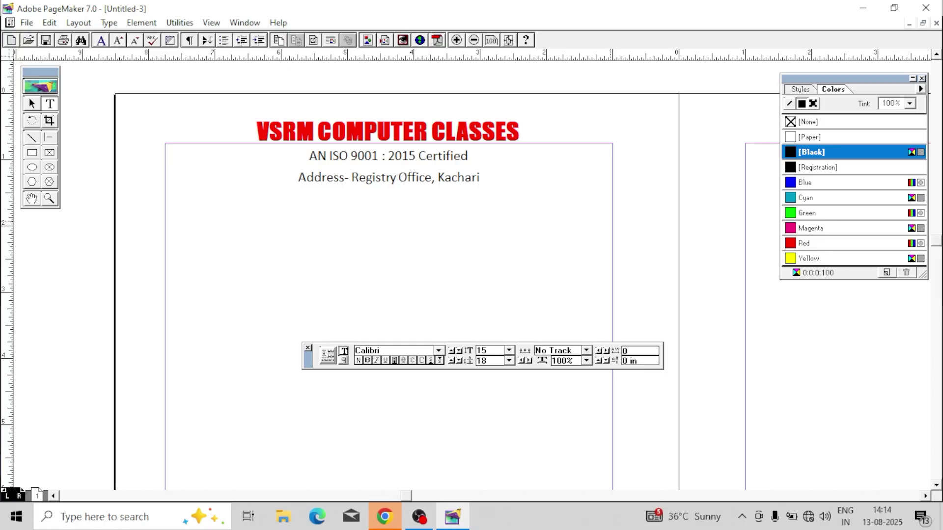
pyautogui.write(' roa')
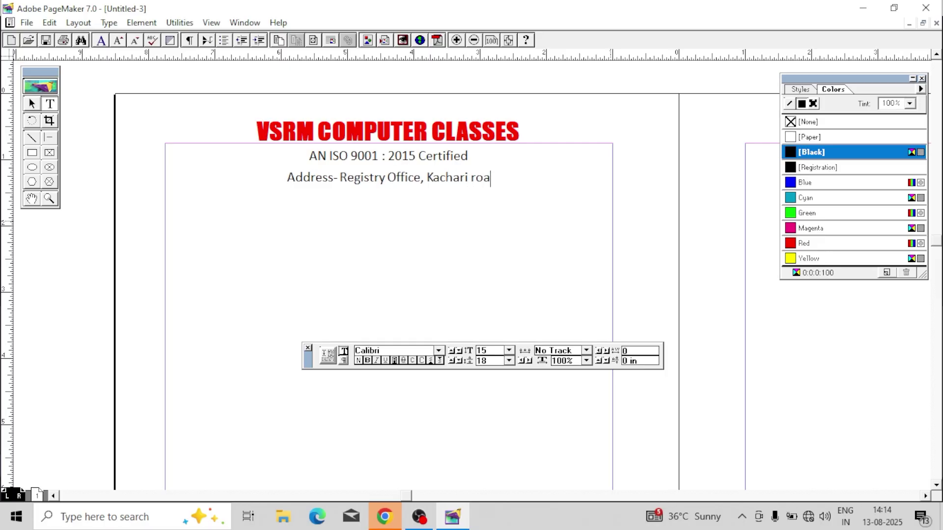
pyautogui.write('d, Kashipur,')
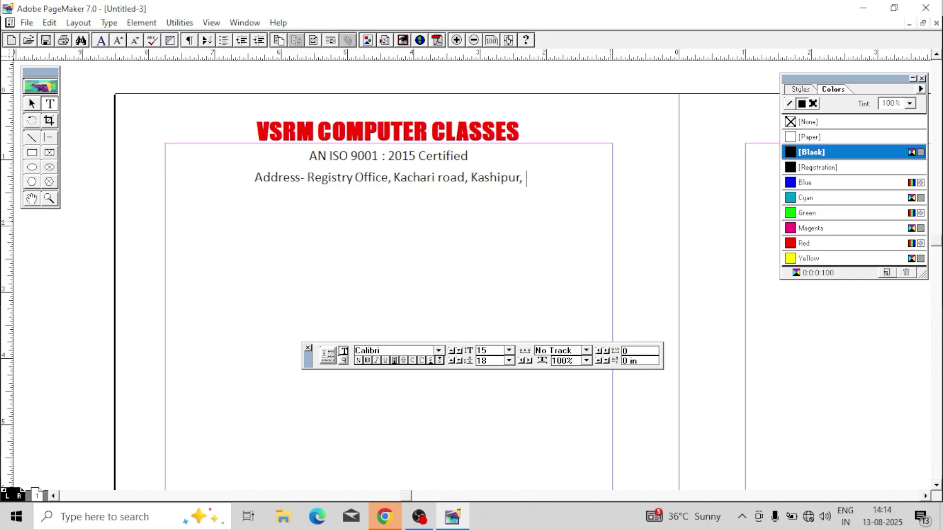
pyautogui.write(' Samastipur')
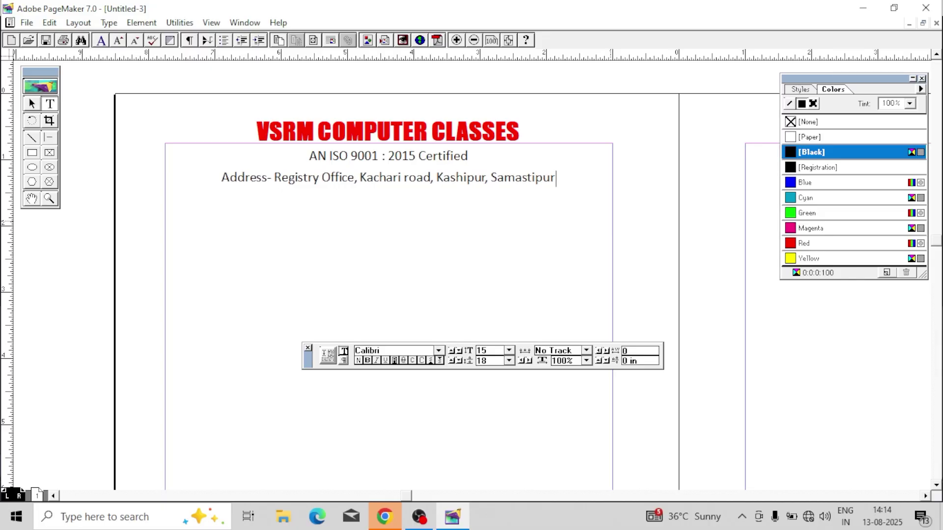
# Set the whole address line to 16 pt and make it bold.
pyautogui.tripleClick(467, 181)
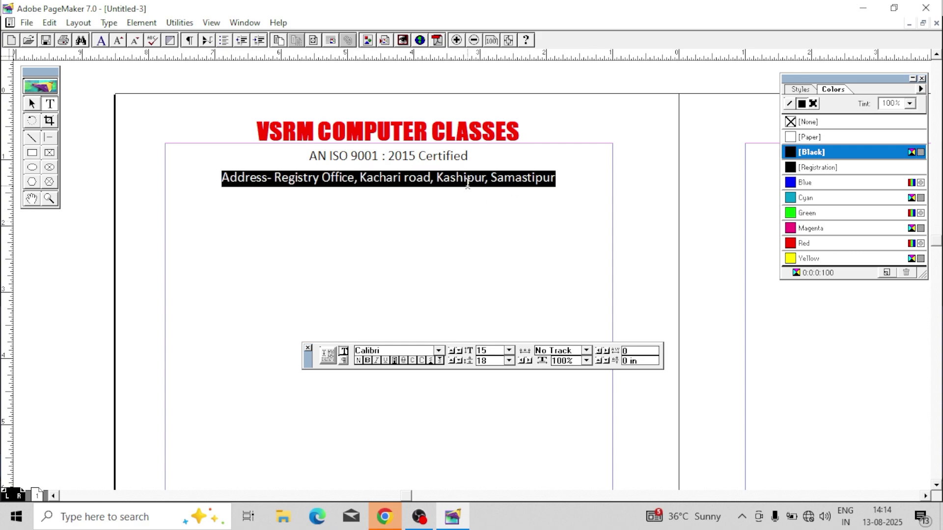
pyautogui.doubleClick(498, 351)
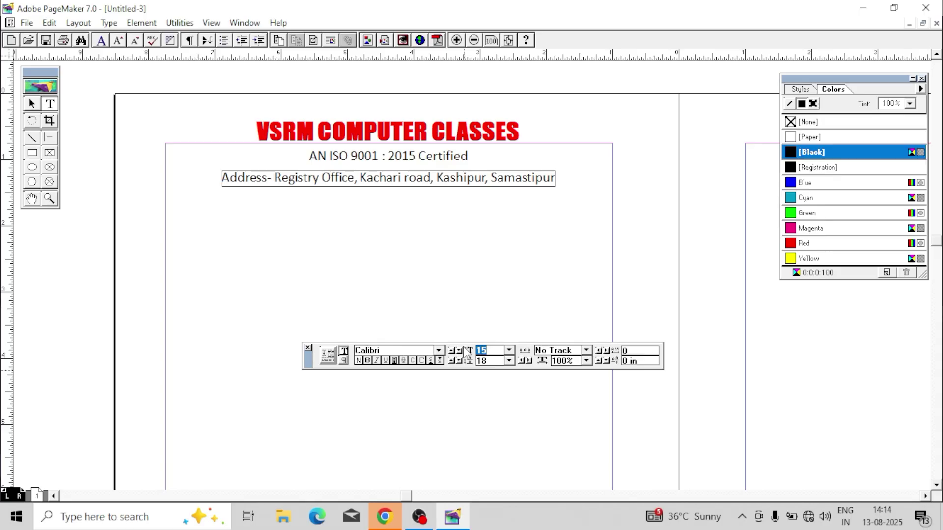
pyautogui.write('16')
pyautogui.press('Return')
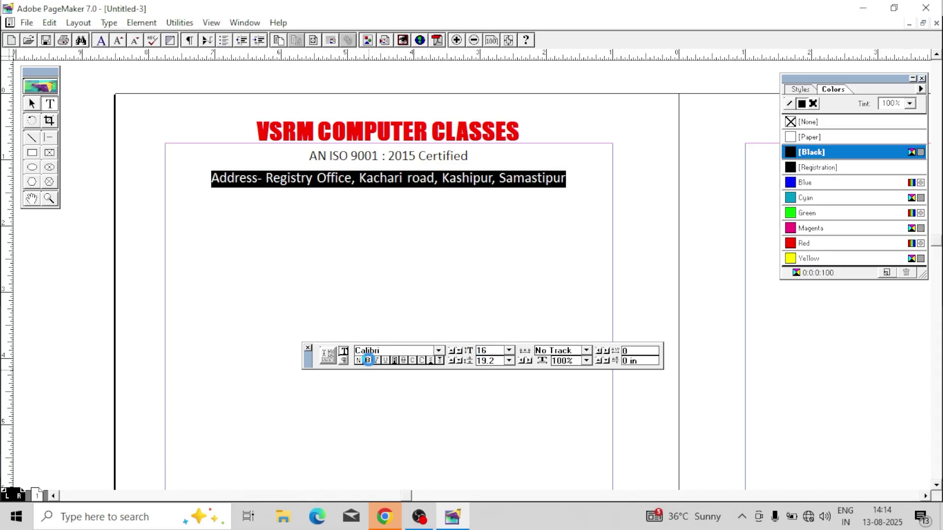
pyautogui.click(367, 360)
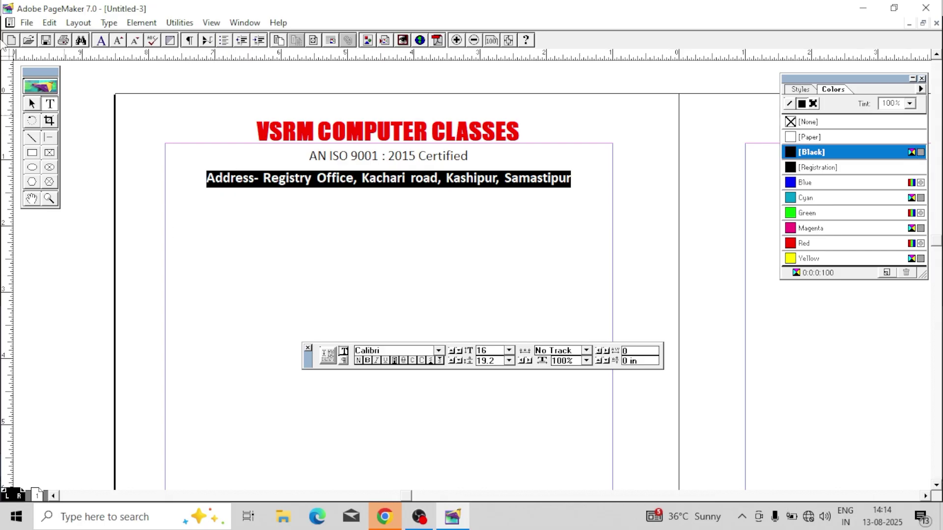
# Nudge the address text block up closer to the ISO certification line, to about Y 1.10 in.
pyautogui.click(31, 105)
pyautogui.click(413, 160)
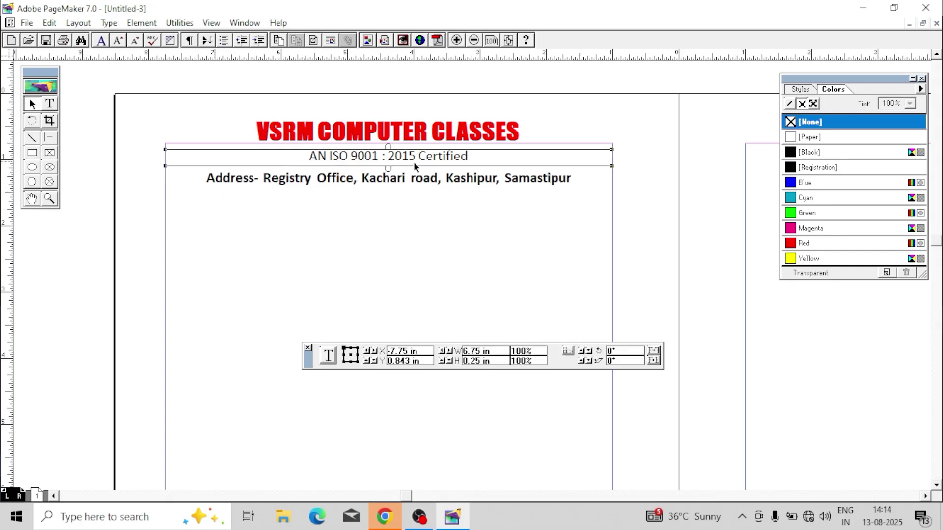
pyautogui.click(451, 179)
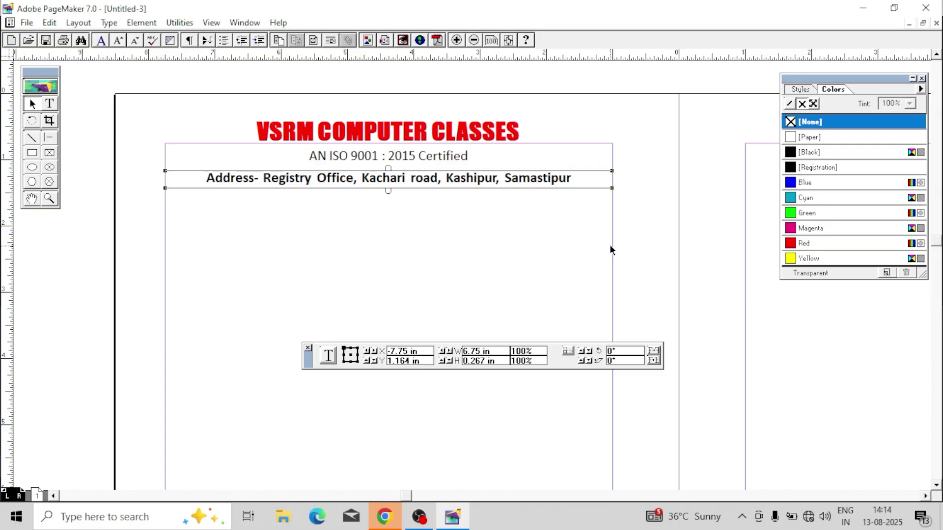
pyautogui.press('Up')
pyautogui.press('Up')
pyautogui.press('Up')
pyautogui.press('Up')
pyautogui.press('Up')
pyautogui.press('Up')
pyautogui.click(463, 237)
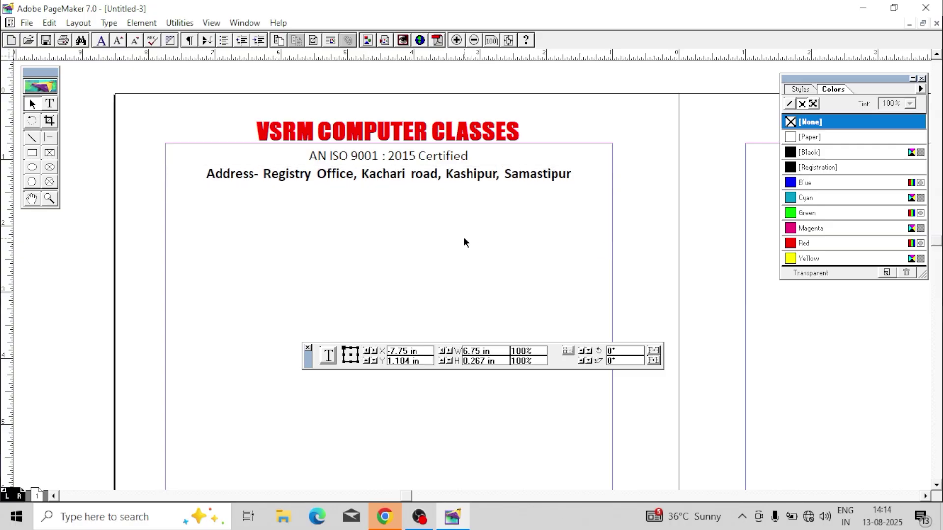
# Draw a horizontal line about 7.49 in long below the address, from the page's left edge to the right margin, with a 2 pt stroke.
pyautogui.click(38, 139)
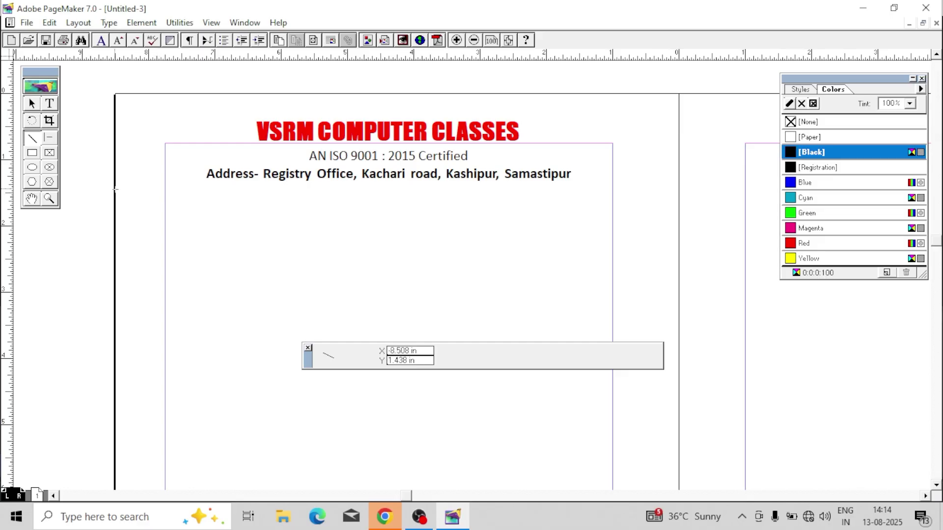
pyautogui.moveTo(116, 189); pyautogui.dragTo(612, 212)
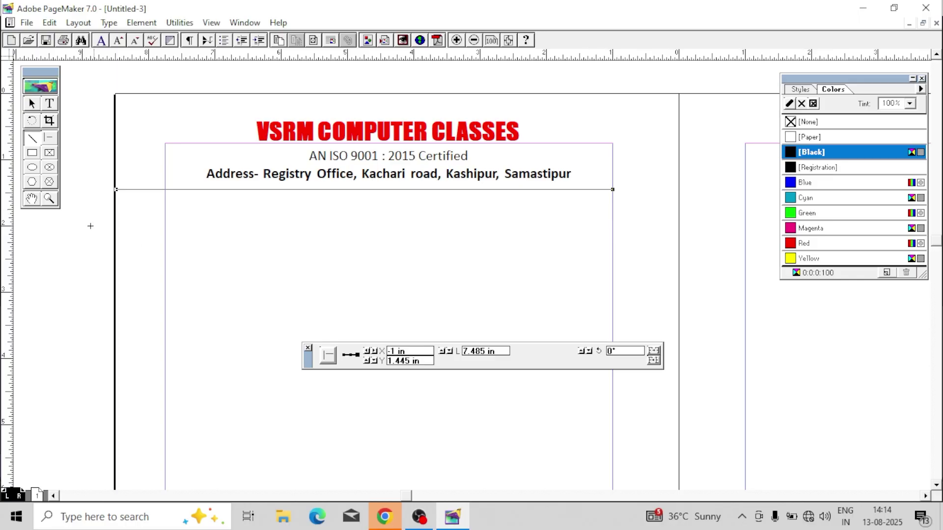
pyautogui.click(142, 23)
pyautogui.moveTo(214, 59)
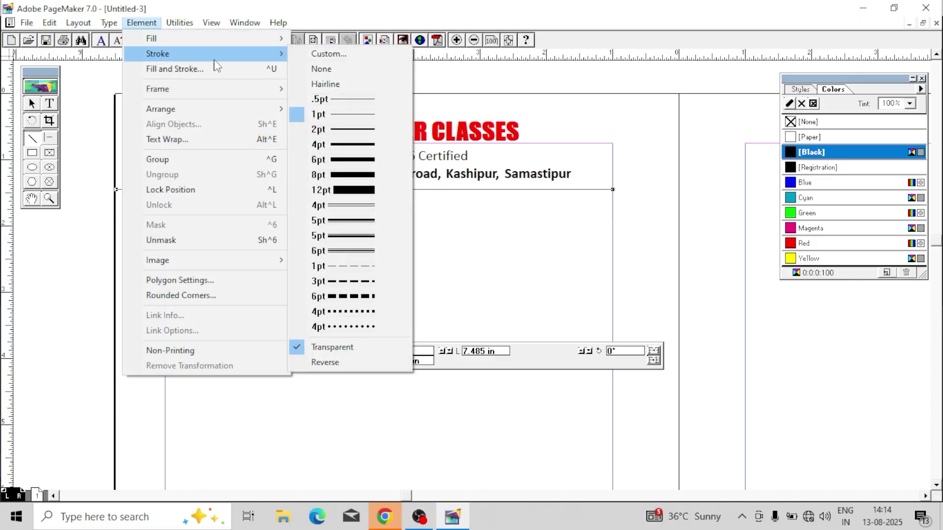
pyautogui.click(335, 129)
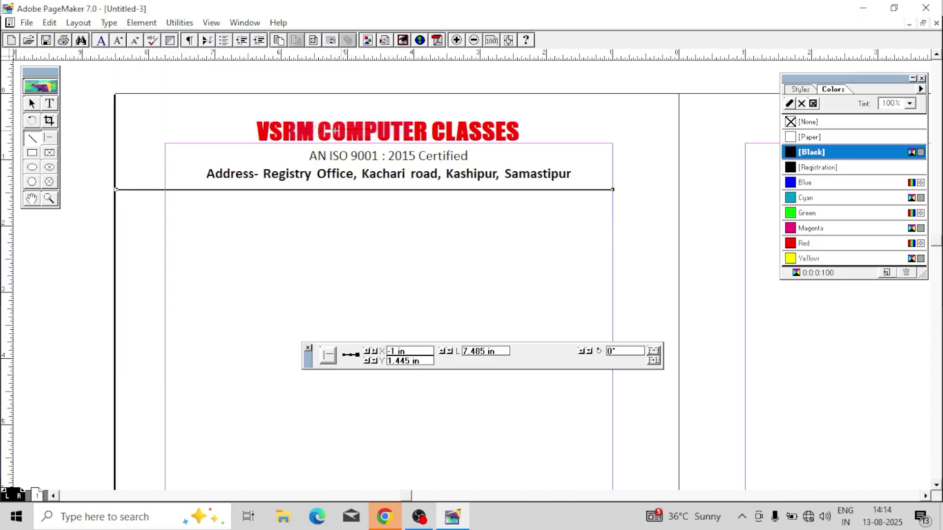
# Shorten the horizontal line so its left end sits on the left margin guide.
pyautogui.click(32, 104)
pyautogui.click(235, 149)
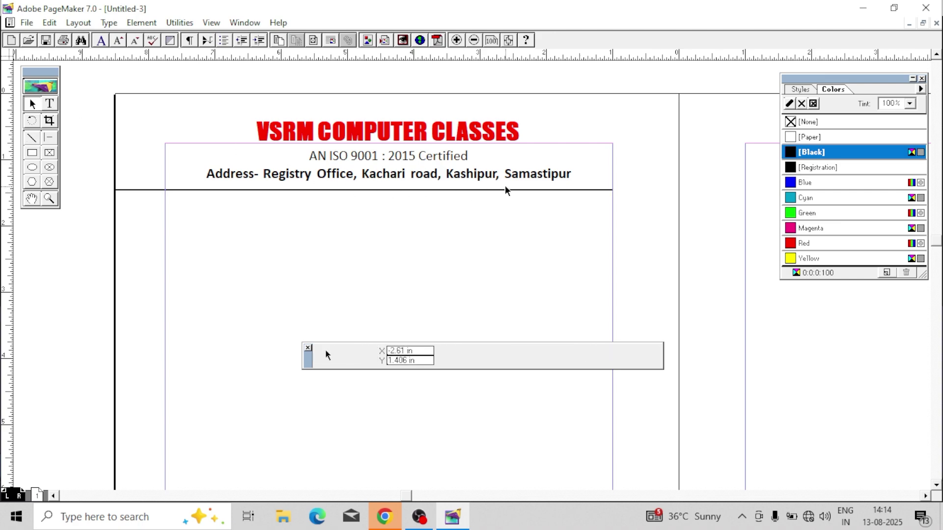
pyautogui.click(526, 189)
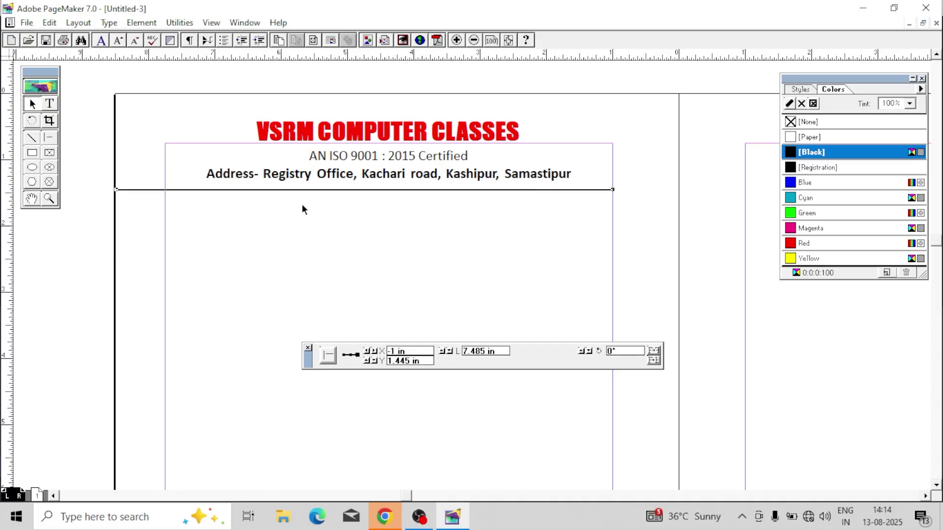
pyautogui.moveTo(117, 190); pyautogui.dragTo(165, 196)
pyautogui.click(302, 225)
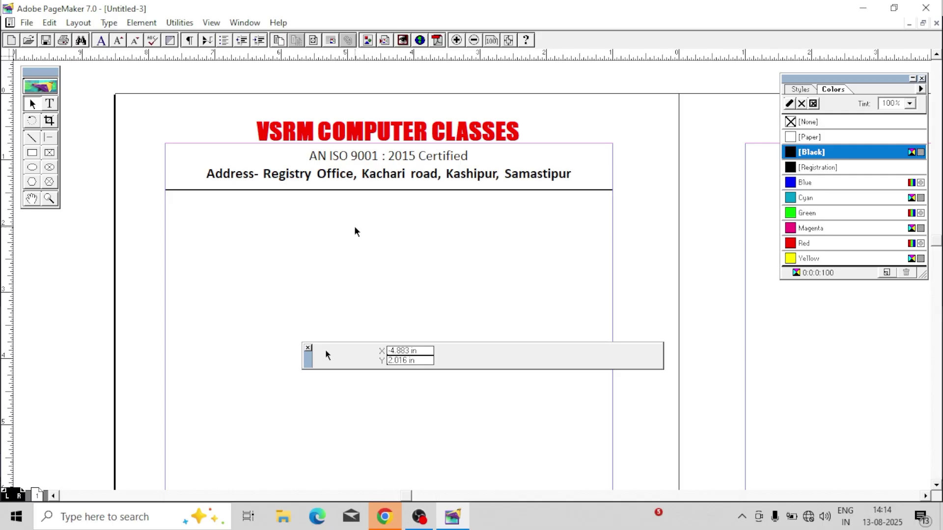
# Group the heading, ISO certification line, address line and horizontal line into one object.
pyautogui.moveTo(159, 105); pyautogui.dragTo(636, 239)
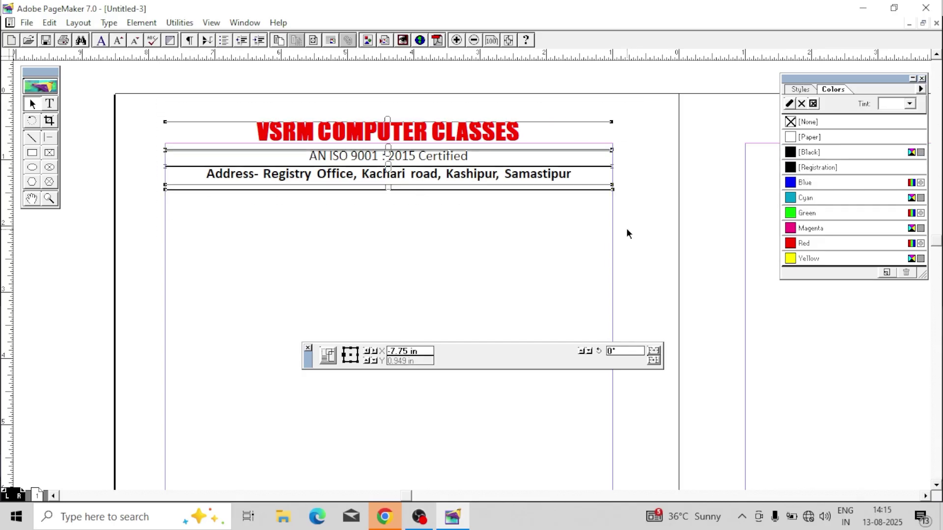
pyautogui.hotkey('ctrl', 'g')
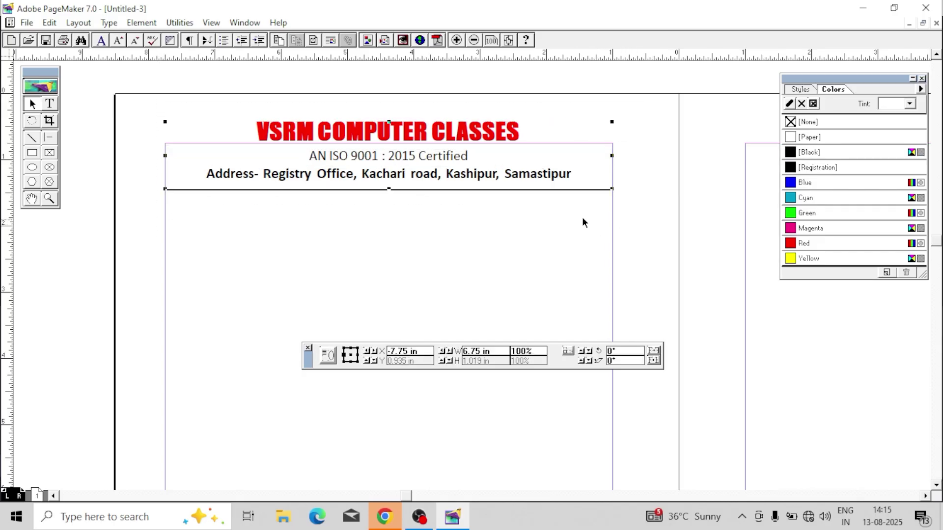
# Duplicate the grouped header and place the copy across the right master page's margins, with its reference point at X 1 in.
pyautogui.moveTo(528, 175); pyautogui.dragTo(627, 251)
pyautogui.hscroll(5, 531, 352)
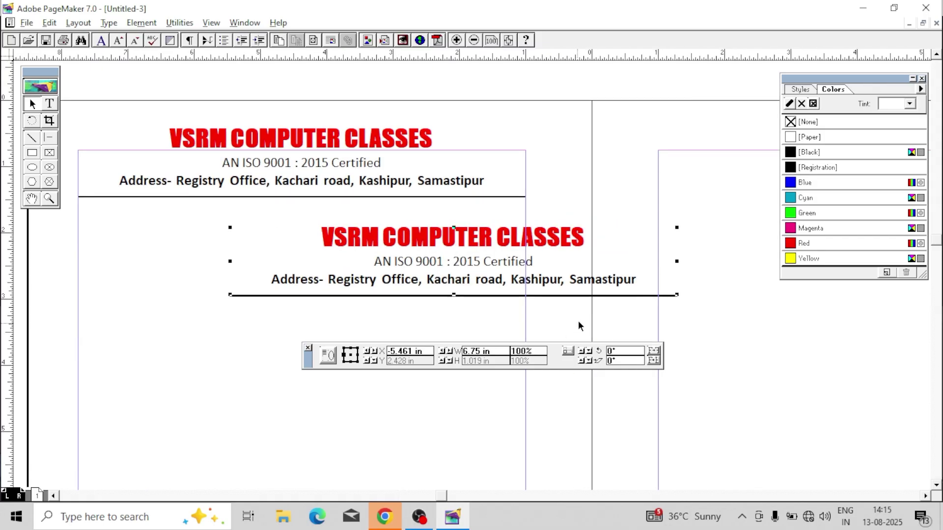
pyautogui.moveTo(270, 254); pyautogui.dragTo(699, 149)
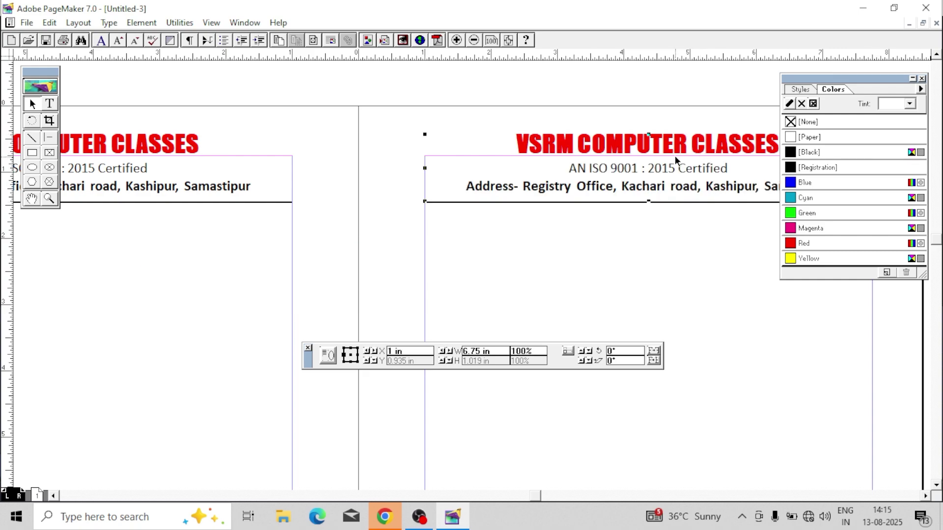
pyautogui.click(702, 231)
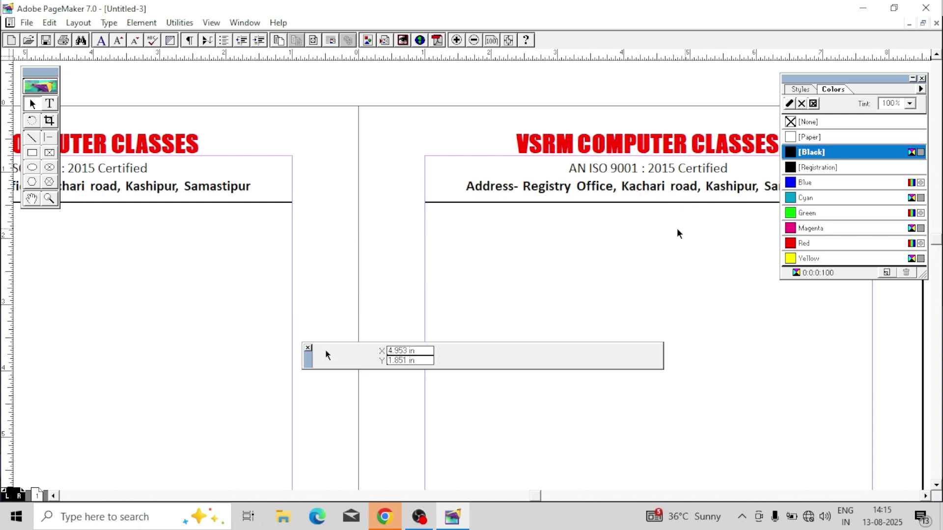
# Compare the headers on both master pages, then show page 1 at actual size and close the Control palette.
pyautogui.hscroll(-5, 236, 304)
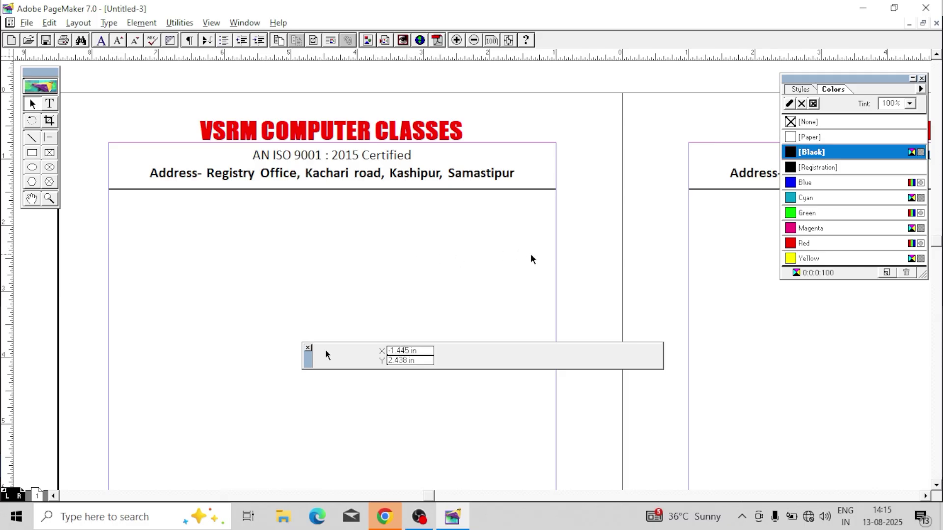
pyautogui.hscroll(5, 530, 259)
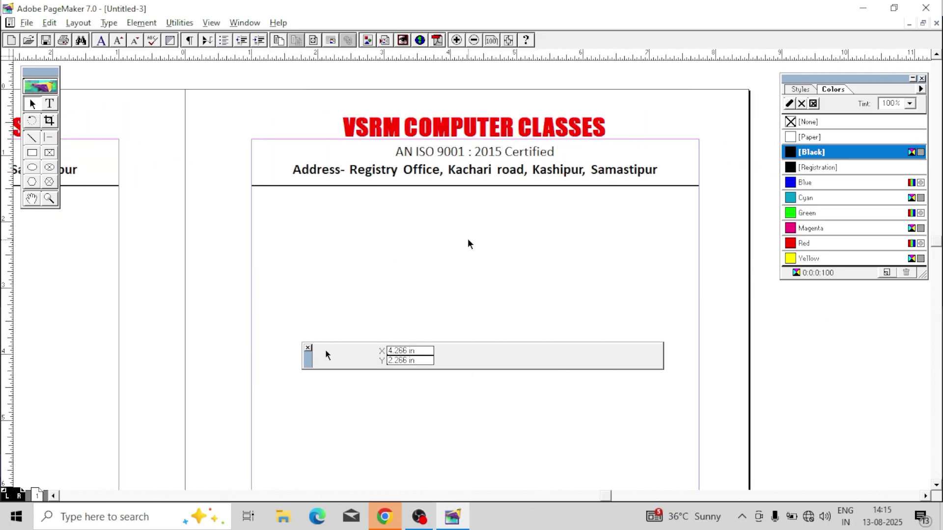
pyautogui.hscroll(-4, 467, 242)
pyautogui.hscroll(-3, 487, 250)
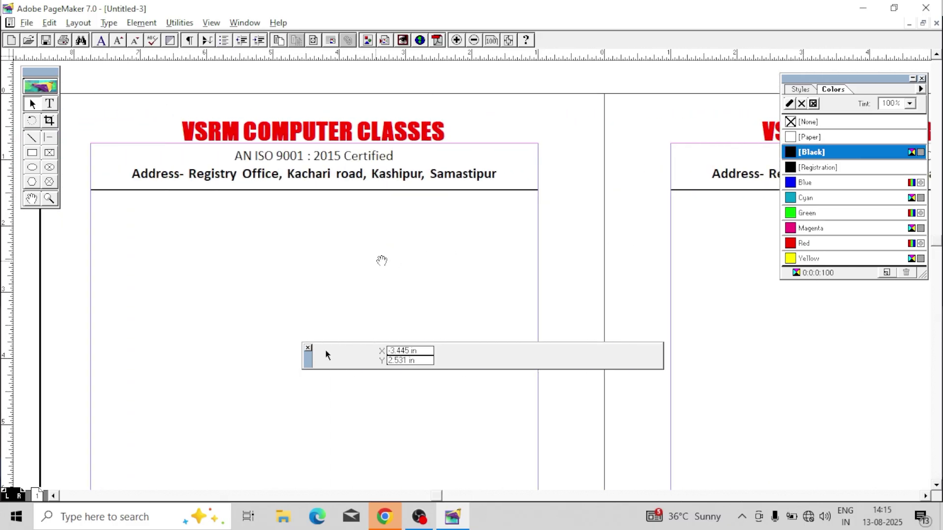
pyautogui.click(37, 495)
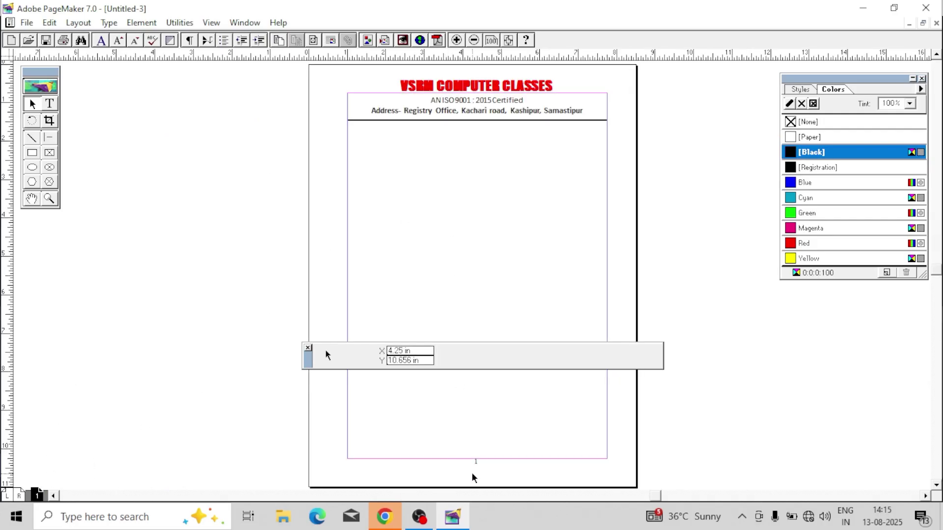
pyautogui.rightClick(505, 181)
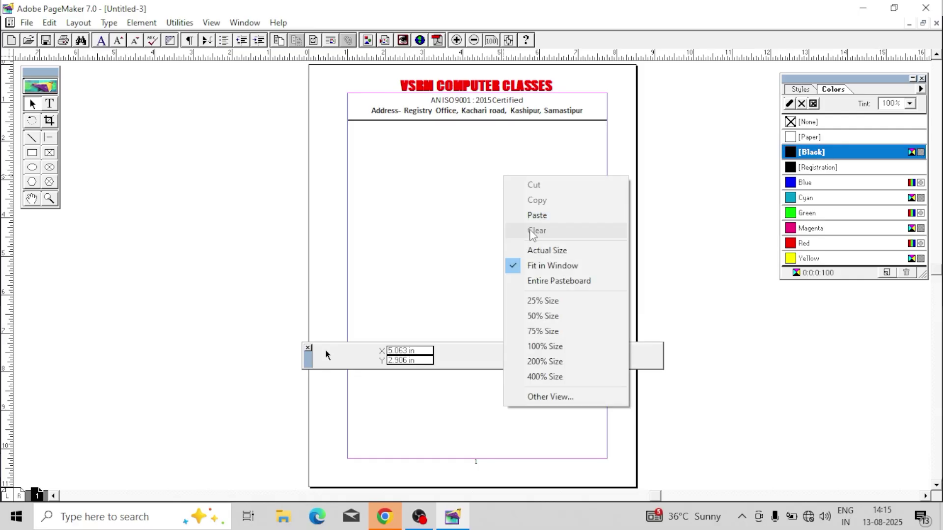
pyautogui.click(560, 250)
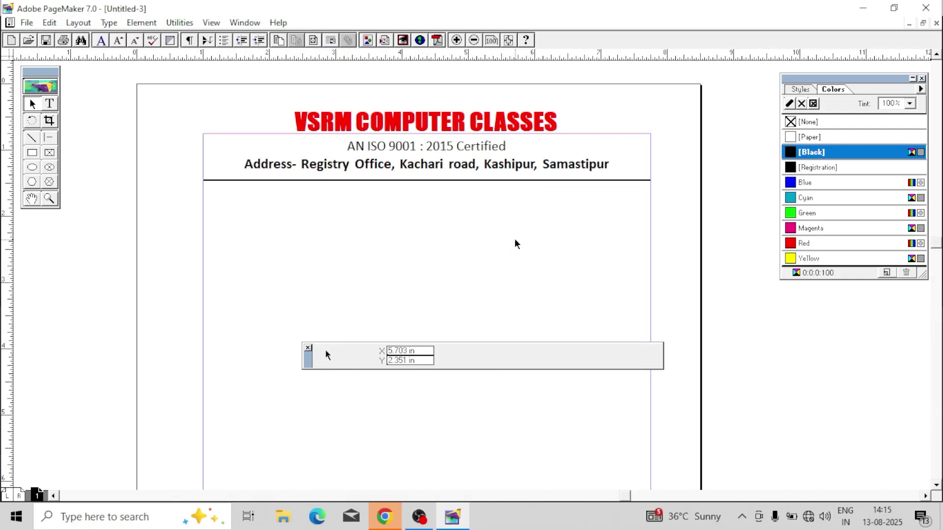
pyautogui.click(308, 348)
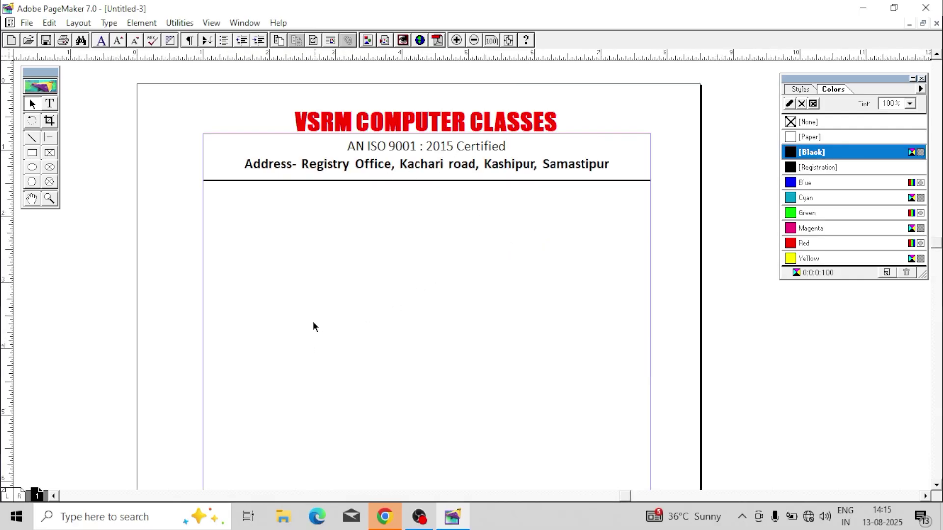
# Insert 14 pages after the current page using the Document Master, and check the spread of pages 8 and 9.
pyautogui.click(78, 23)
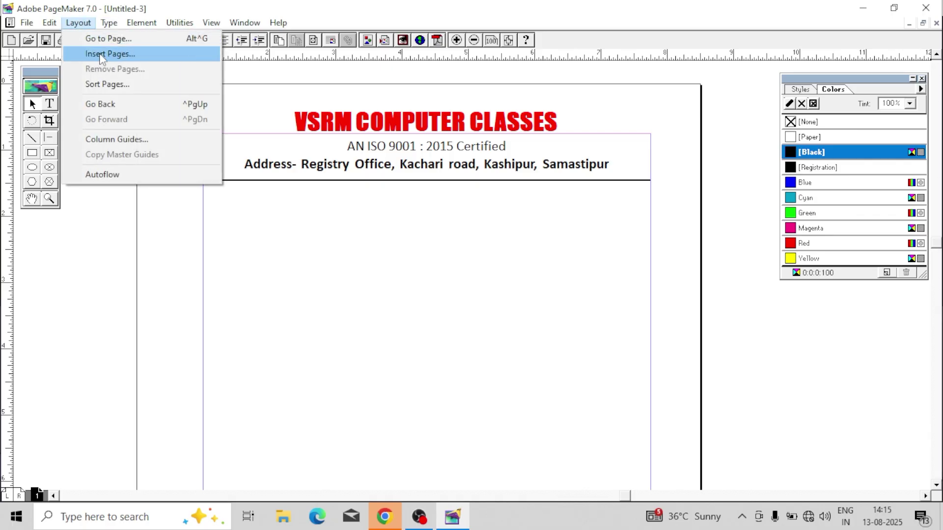
pyautogui.click(102, 54)
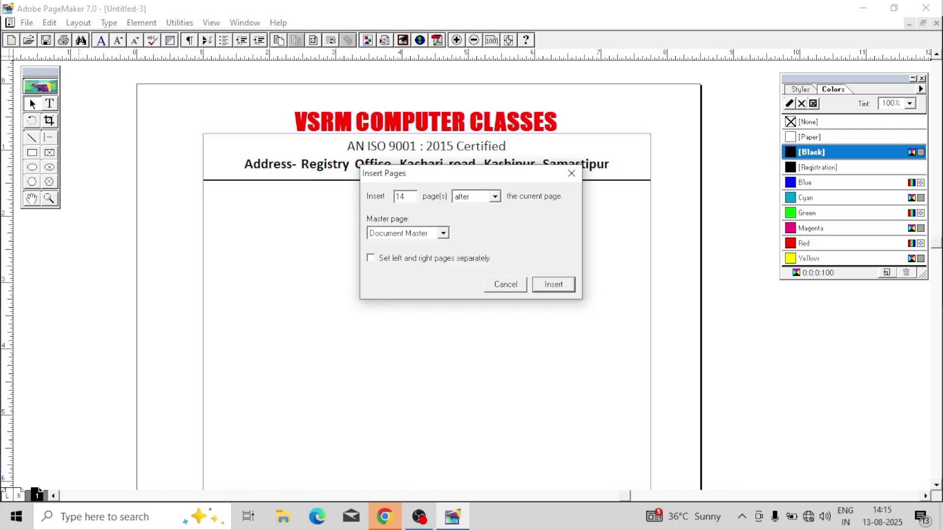
pyautogui.click(553, 284)
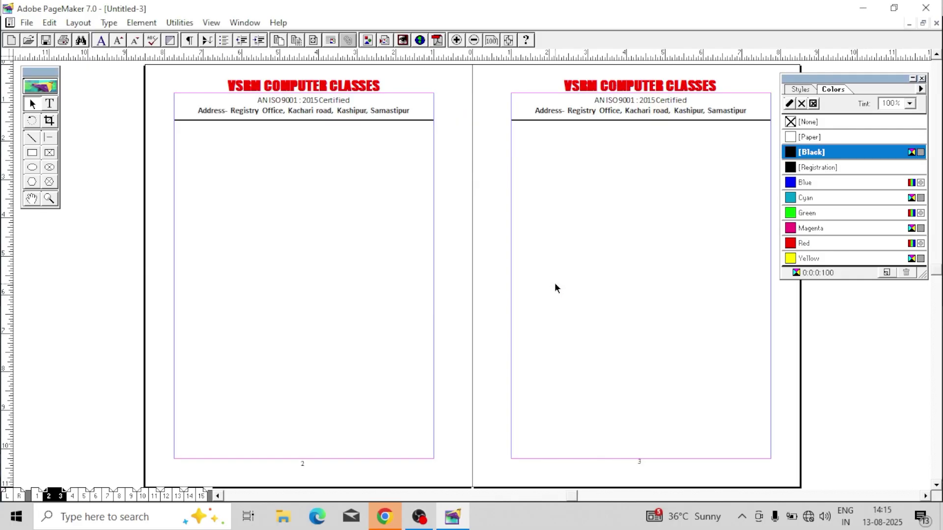
pyautogui.click(119, 496)
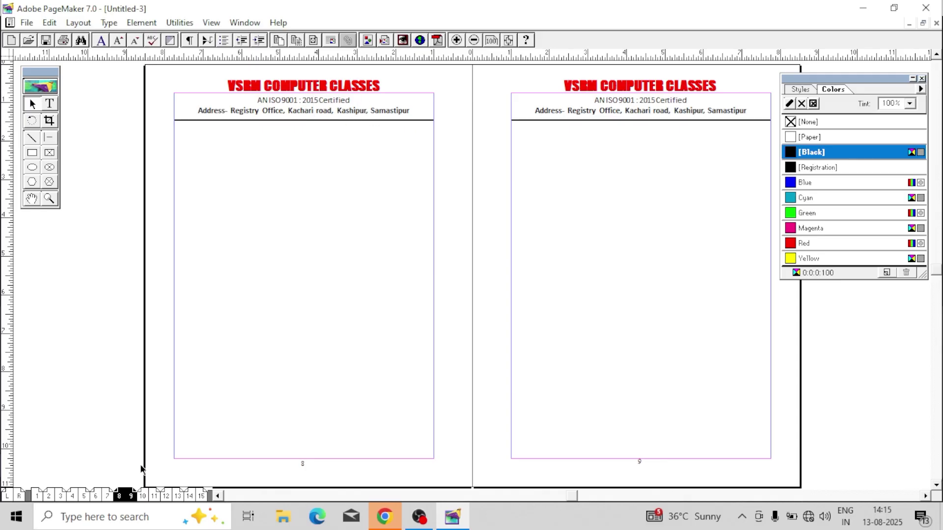
# Delete the header group from the left master page and undo the deletion.
pyautogui.click(19, 496)
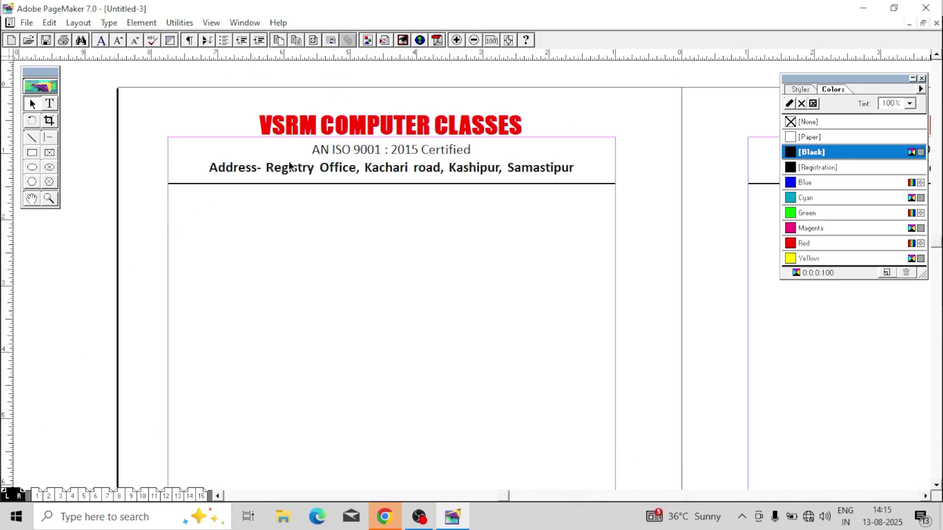
pyautogui.click(343, 164)
pyautogui.press('Delete')
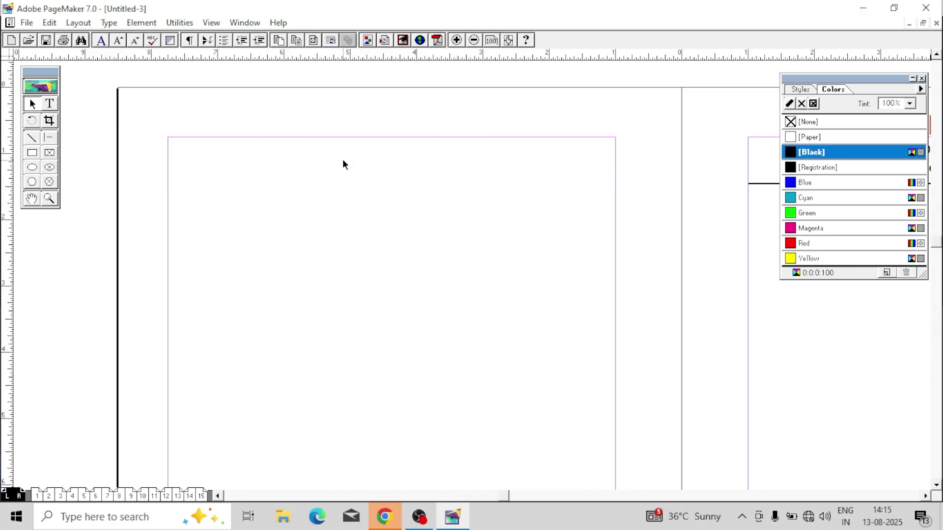
pyautogui.hotkey('ctrl', 'z')
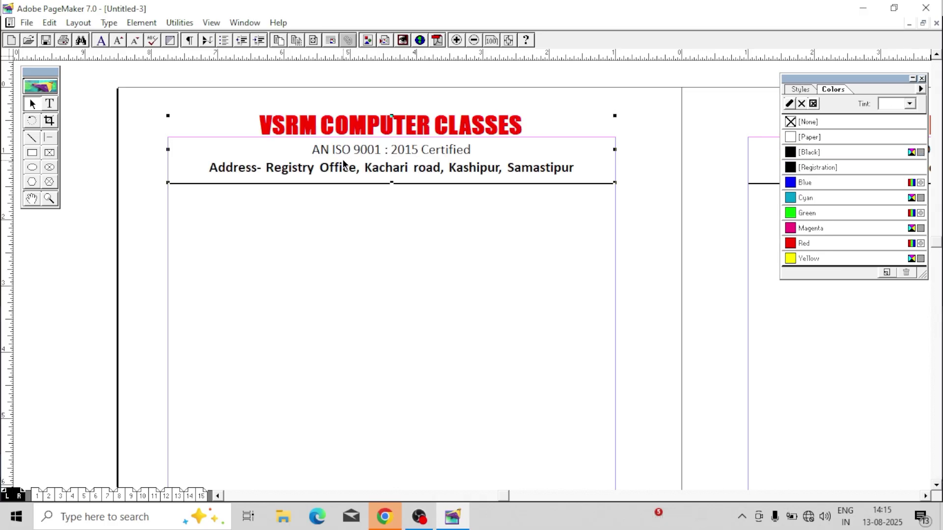
pyautogui.click(302, 310)
# Turn off the display of master items on the spread of pages 10 and 11.
pyautogui.click(153, 495)
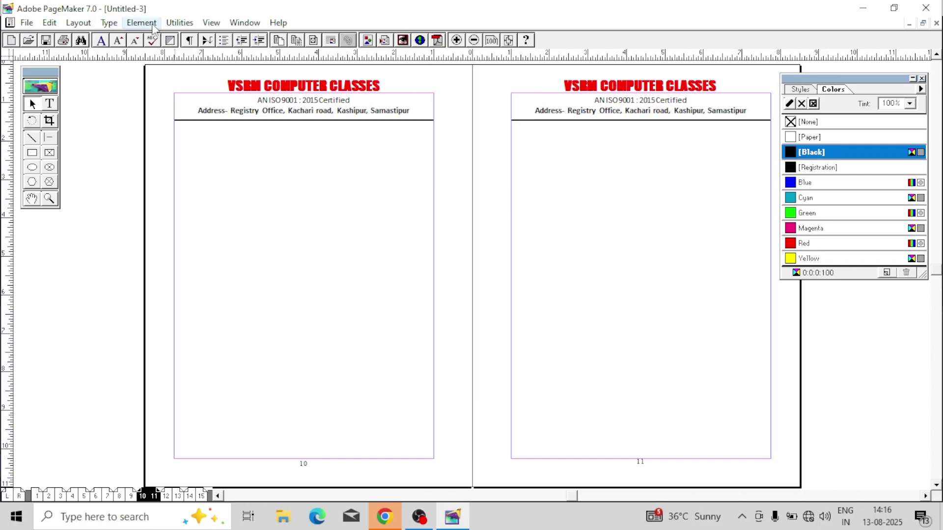
pyautogui.click(211, 28)
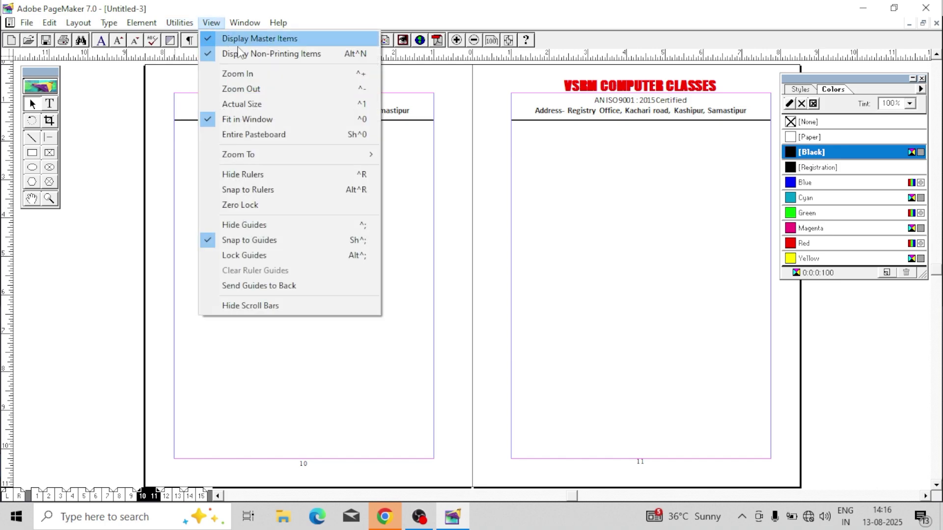
pyautogui.click(276, 43)
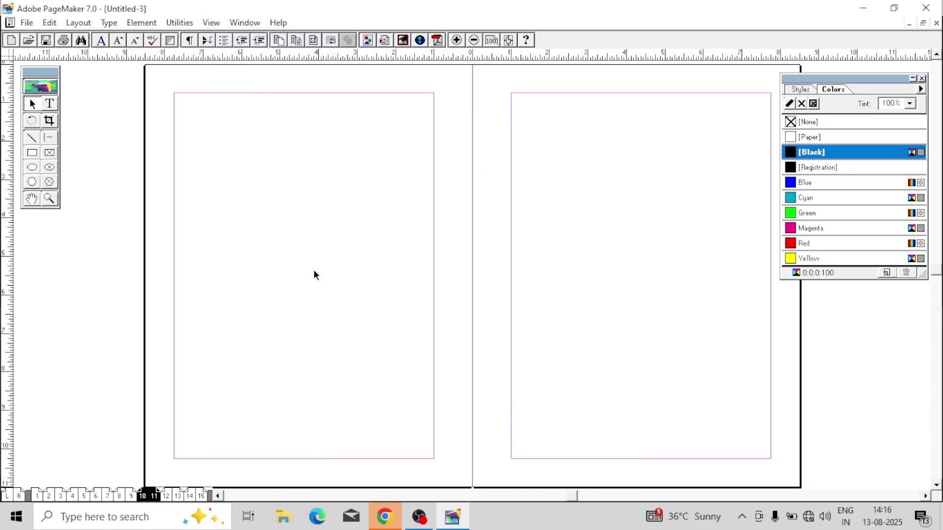
# Browse pages 1 to 9 to examine whether the header and page numbers are displayed on the other spreads.
pyautogui.click(120, 496)
pyautogui.click(96, 497)
pyautogui.click(74, 496)
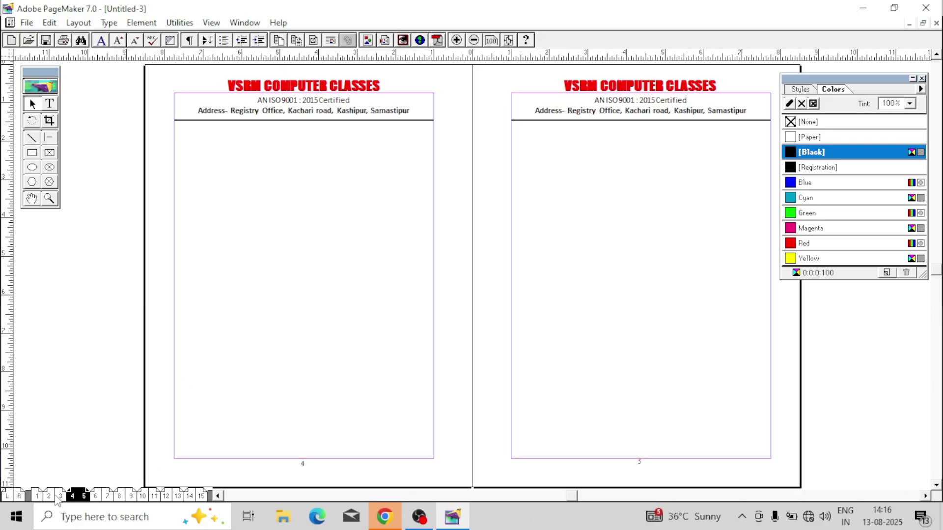
pyautogui.click(60, 497)
pyautogui.click(38, 496)
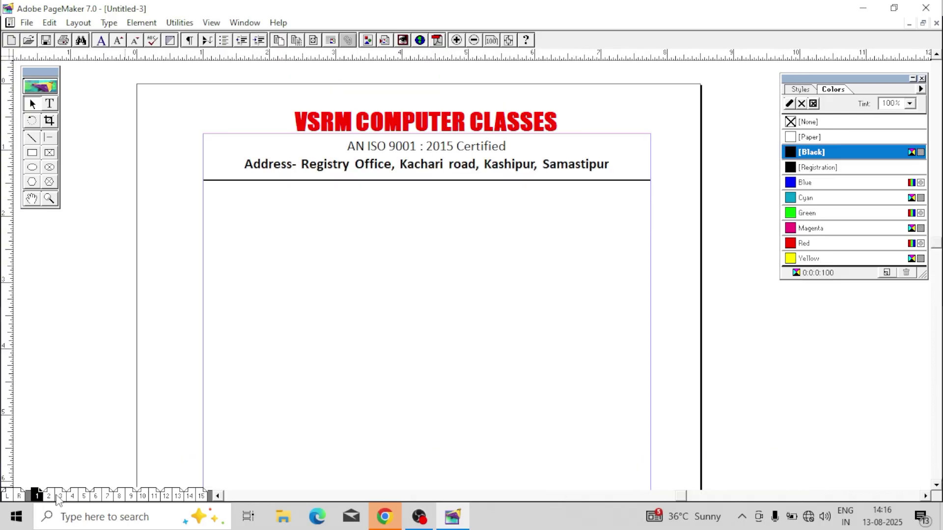
pyautogui.click(49, 496)
pyautogui.click(84, 496)
pyautogui.click(96, 497)
pyautogui.click(120, 497)
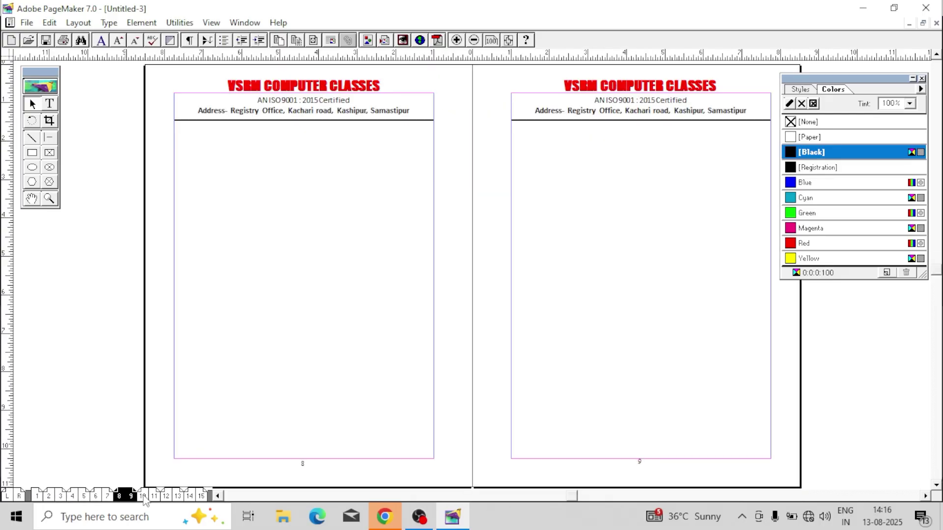
# Turn the display of master items back on for the spread of pages 10 and 11.
pyautogui.click(143, 497)
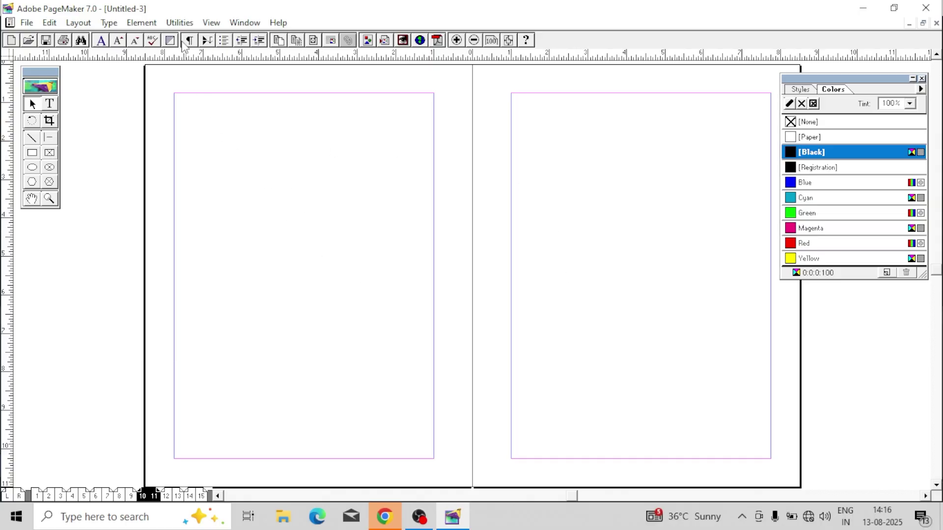
pyautogui.click(211, 22)
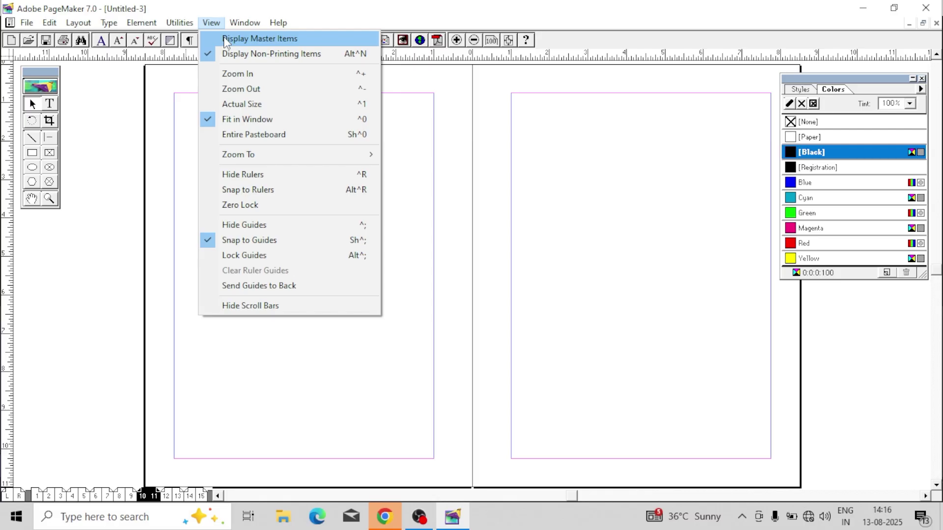
pyautogui.click(225, 39)
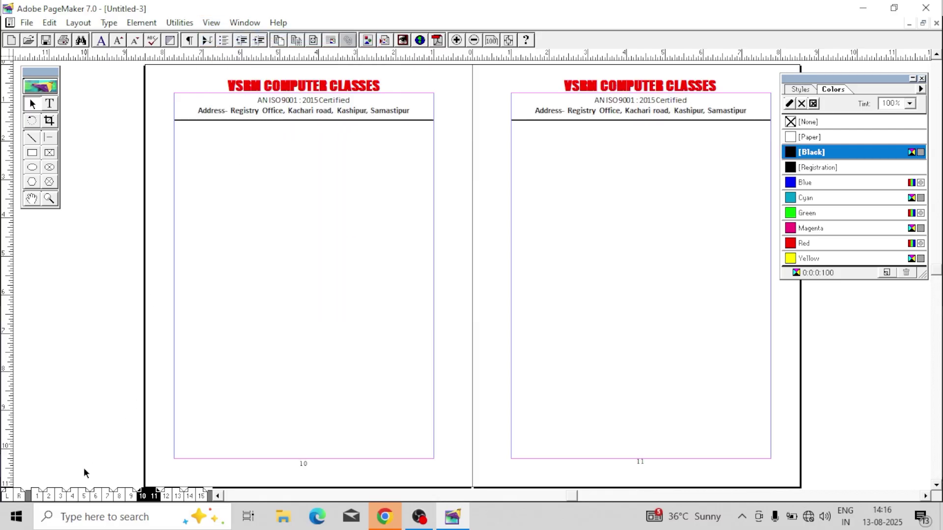
# Delete the grouped VSRM COMPUTER CLASSES header from the left master page.
pyautogui.click(49, 497)
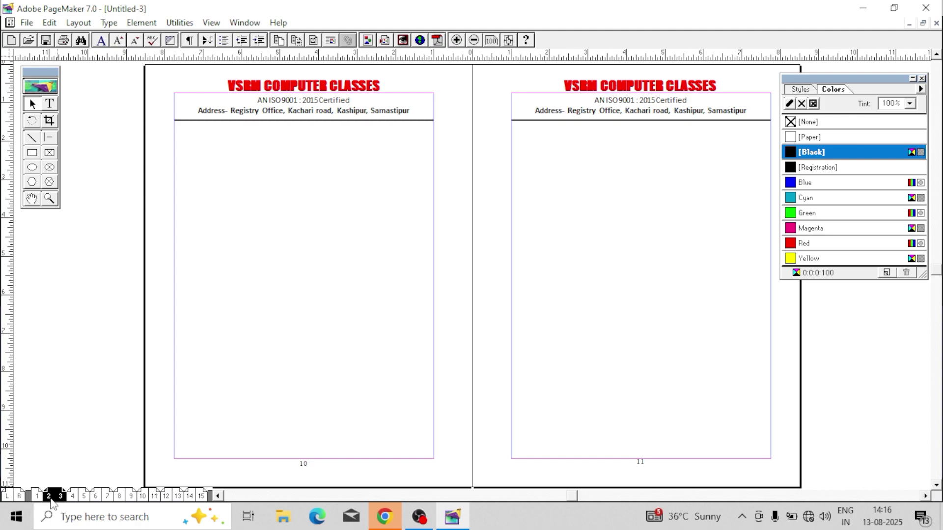
pyautogui.click(39, 496)
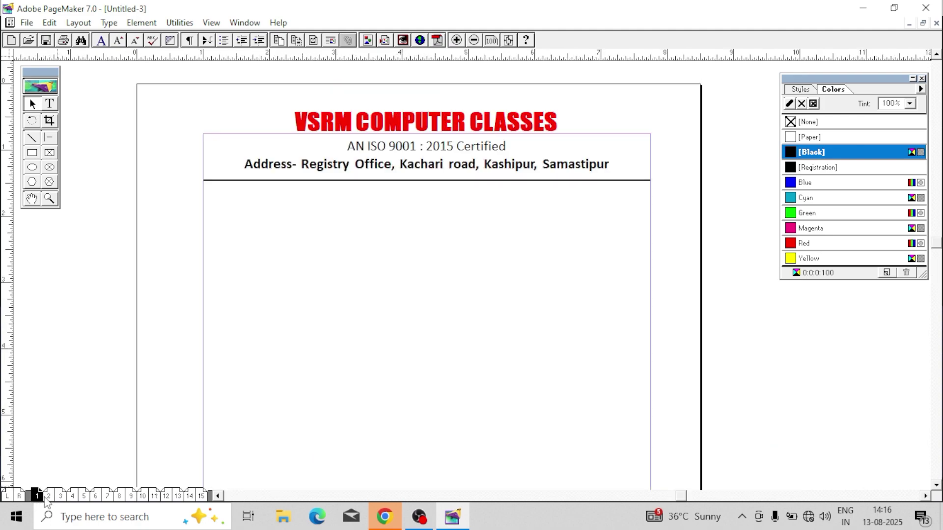
pyautogui.click(49, 497)
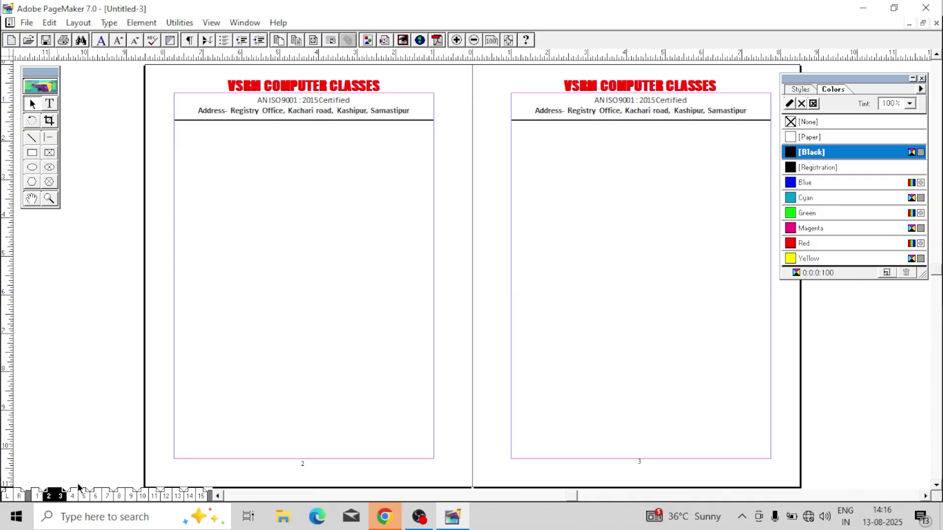
pyautogui.click(7, 496)
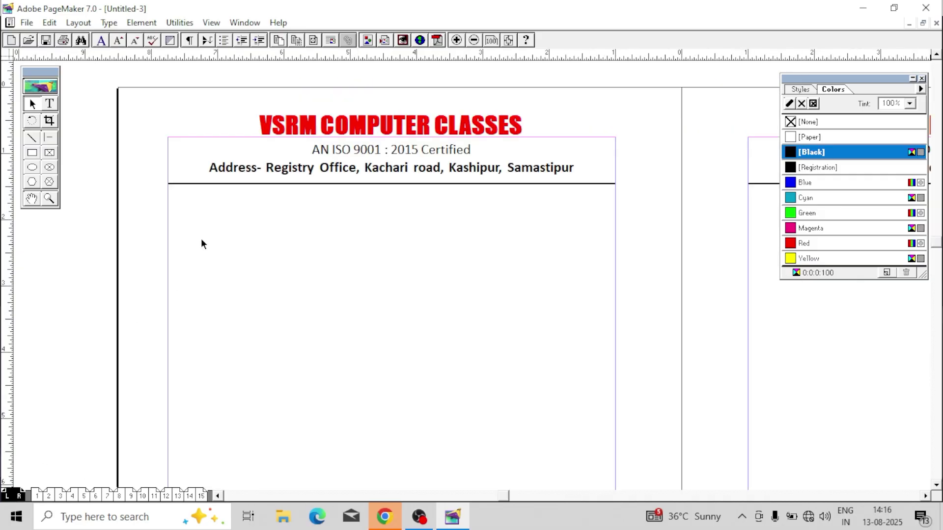
pyautogui.click(349, 129)
pyautogui.press('Delete')
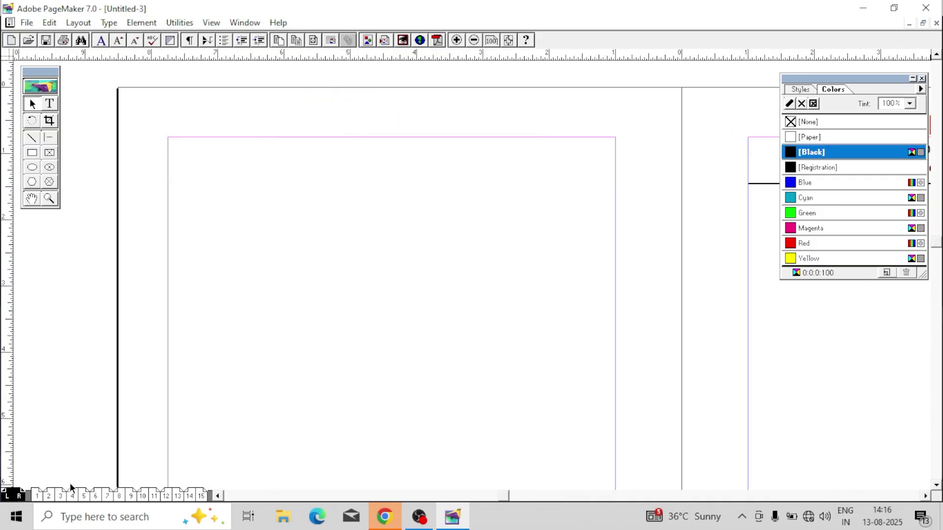
# Review page 1 and the spreads 2–3, 8–9, 10–11 and 6–7 to examine their headers.
pyautogui.click(38, 497)
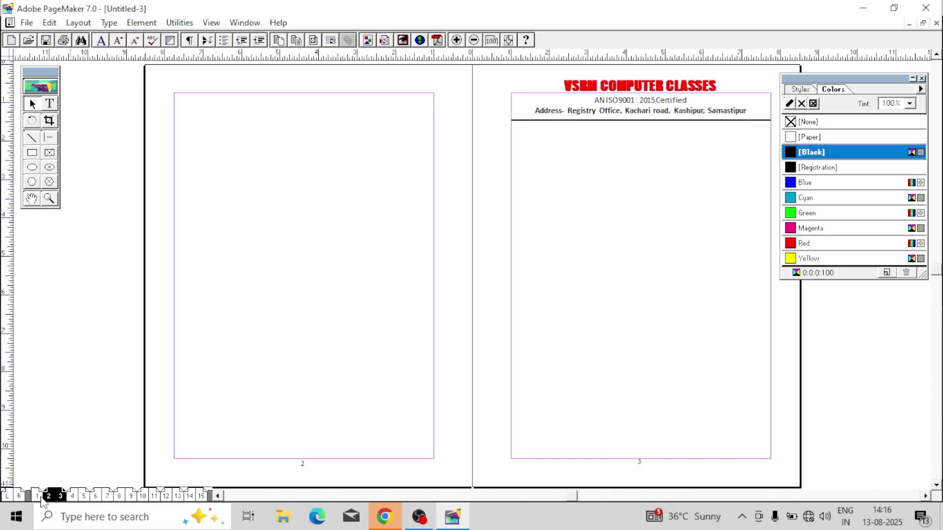
pyautogui.click(49, 497)
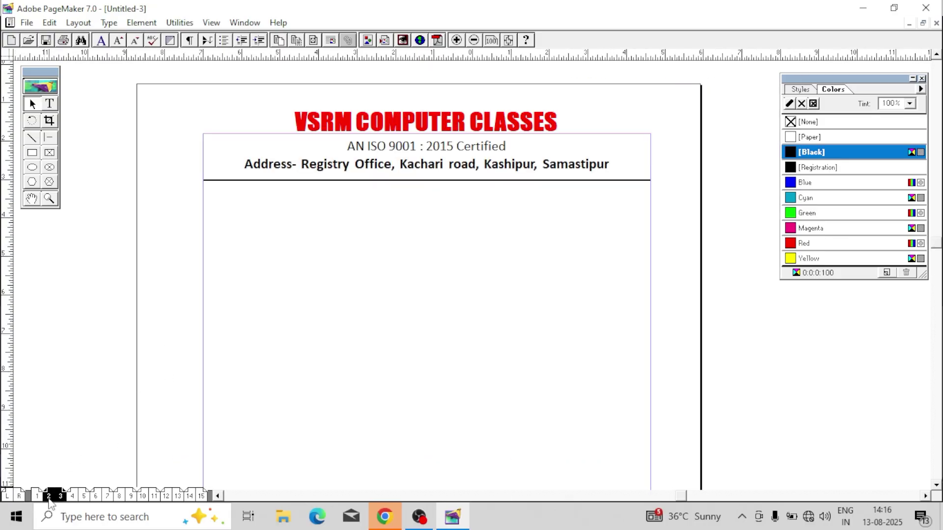
pyautogui.click(123, 497)
pyautogui.click(148, 497)
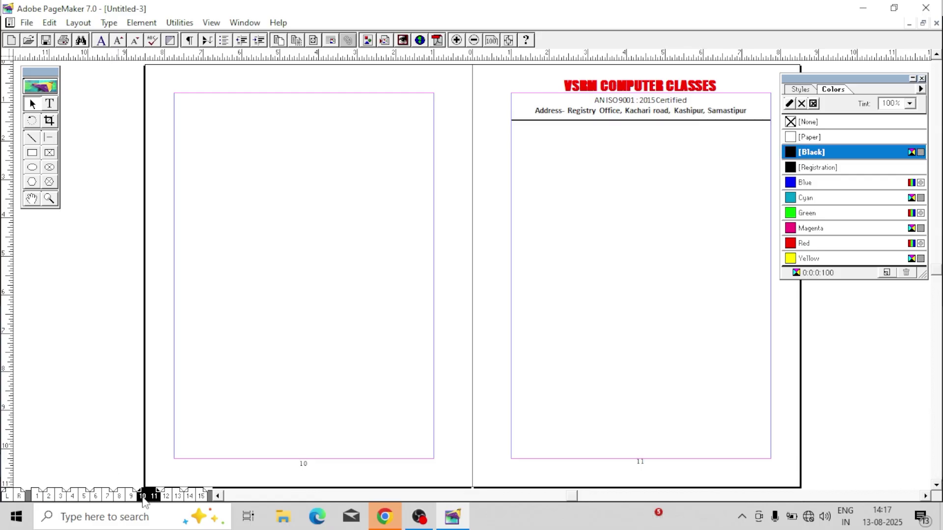
pyautogui.click(95, 496)
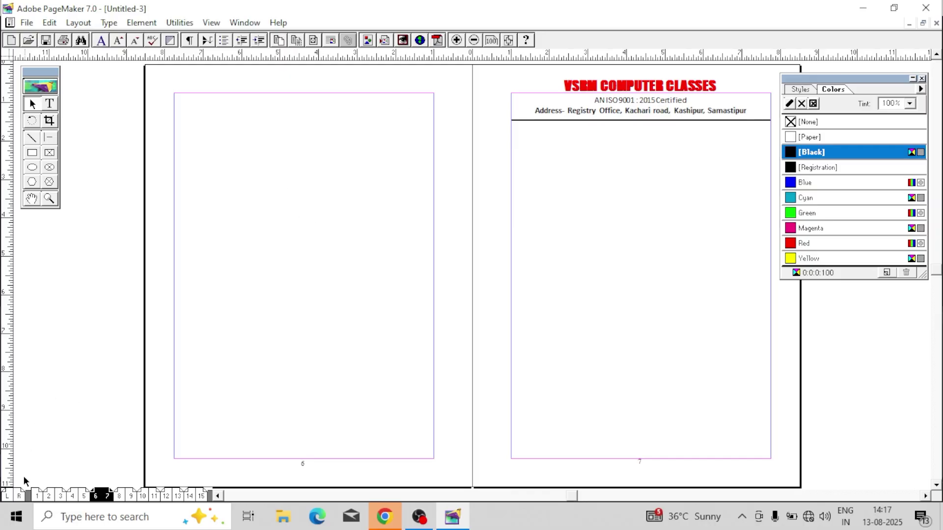
# Place a copy of the right master page's header at the top of the left master page and view the spread of pages 10–11.
pyautogui.click(19, 496)
pyautogui.click(760, 159)
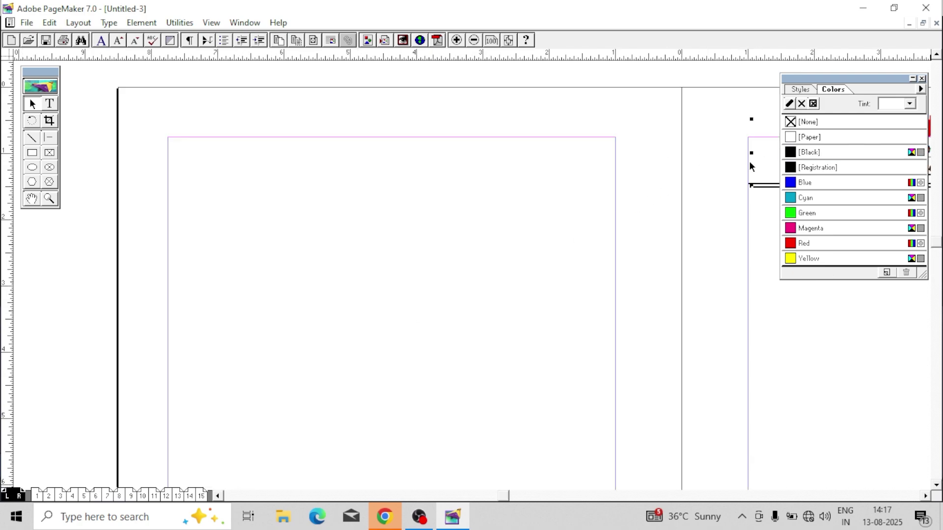
pyautogui.moveTo(764, 168); pyautogui.dragTo(297, 175)
pyautogui.moveTo(434, 179); pyautogui.dragTo(386, 165)
pyautogui.click(464, 224)
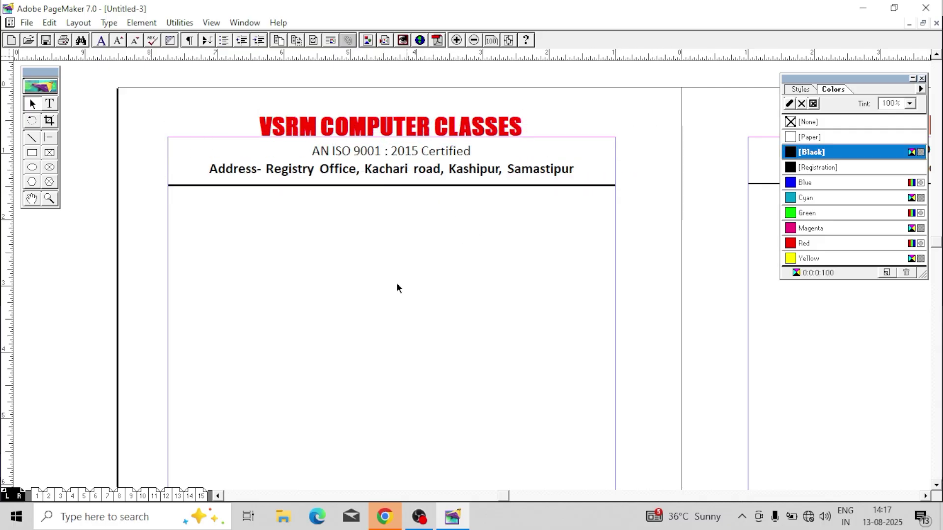
pyautogui.click(142, 496)
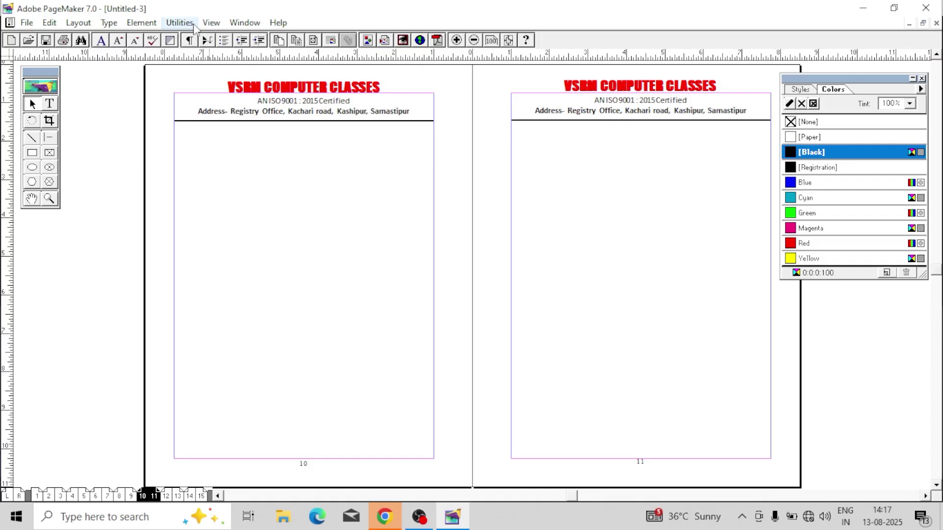
pyautogui.click(210, 24)
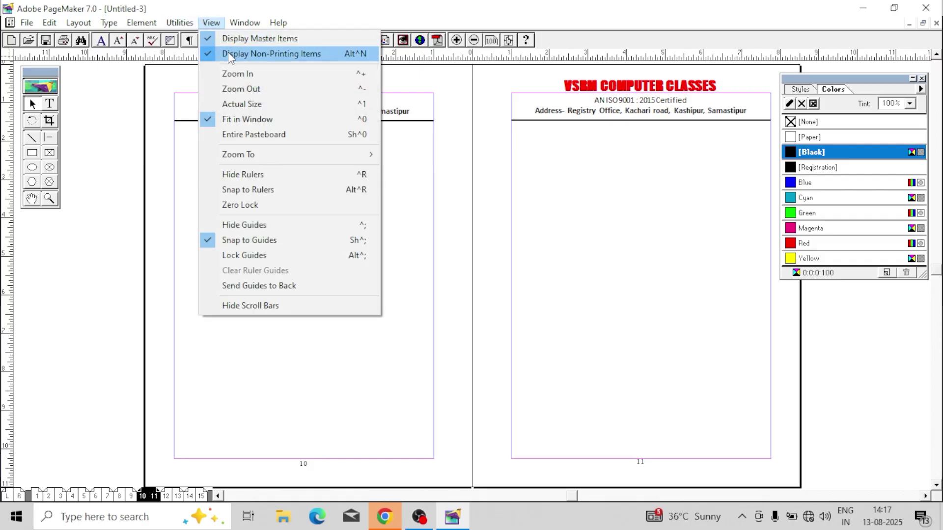
pyautogui.click(54, 223)
# Draw a hexagon about 2.9 by 2.4 inches below the header on page 1 and colour its outline blue.
pyautogui.click(38, 496)
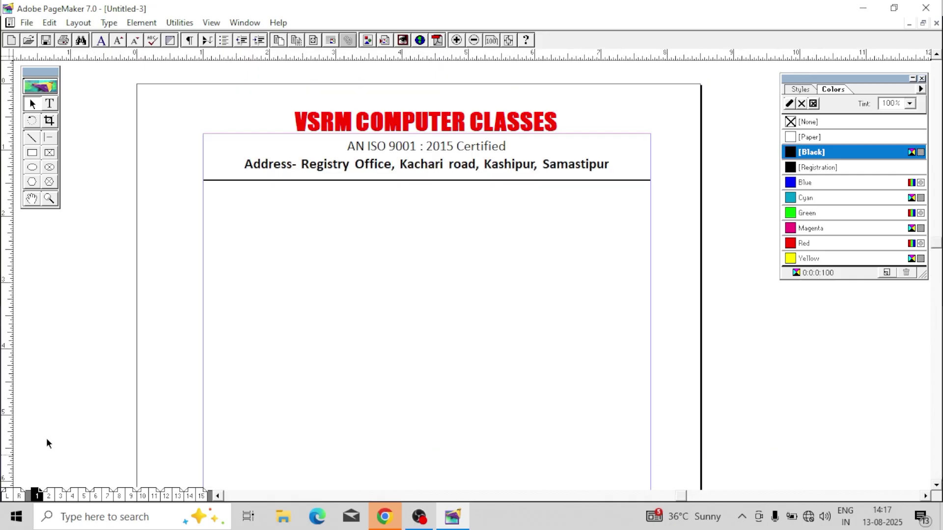
pyautogui.click(39, 181)
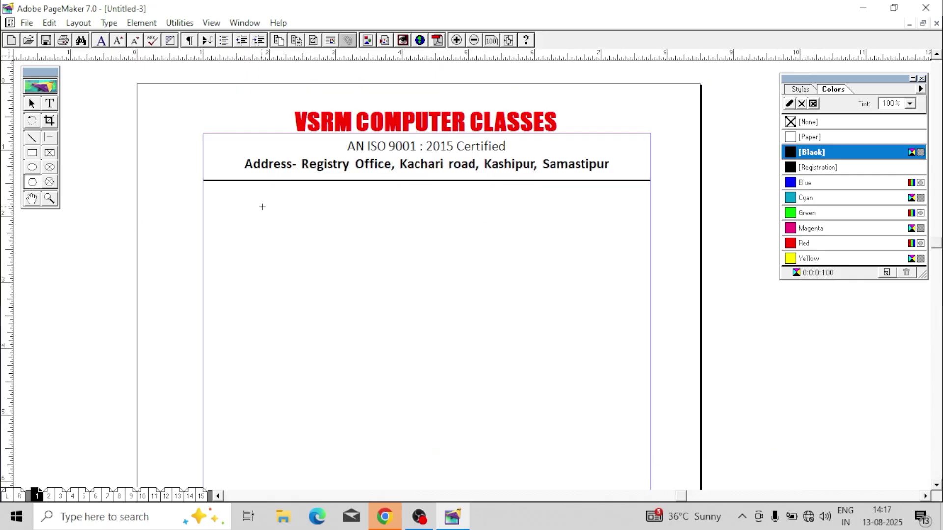
pyautogui.moveTo(262, 207); pyautogui.dragTo(456, 362)
pyautogui.click(848, 182)
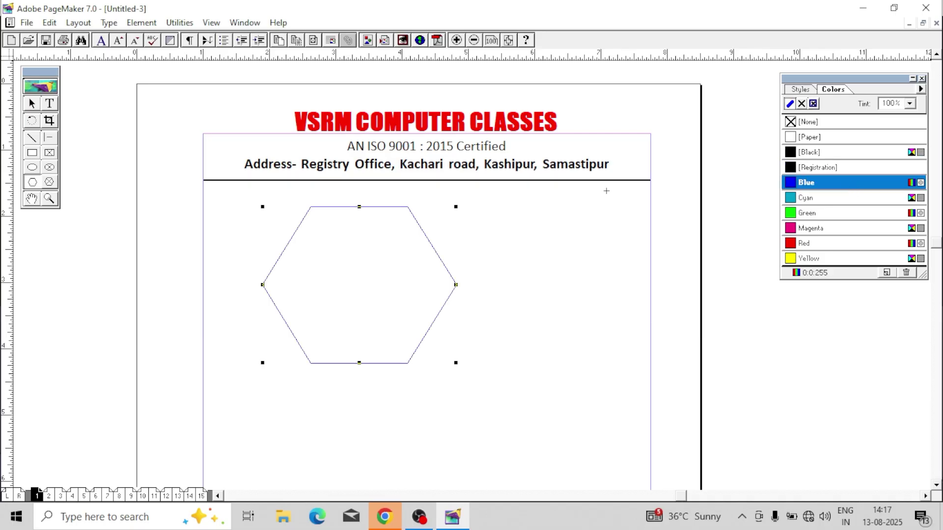
# Draw a near-circular ellipse about 1.7 inches wide beside the hexagon and colour both its outline and fill green.
pyautogui.click(32, 167)
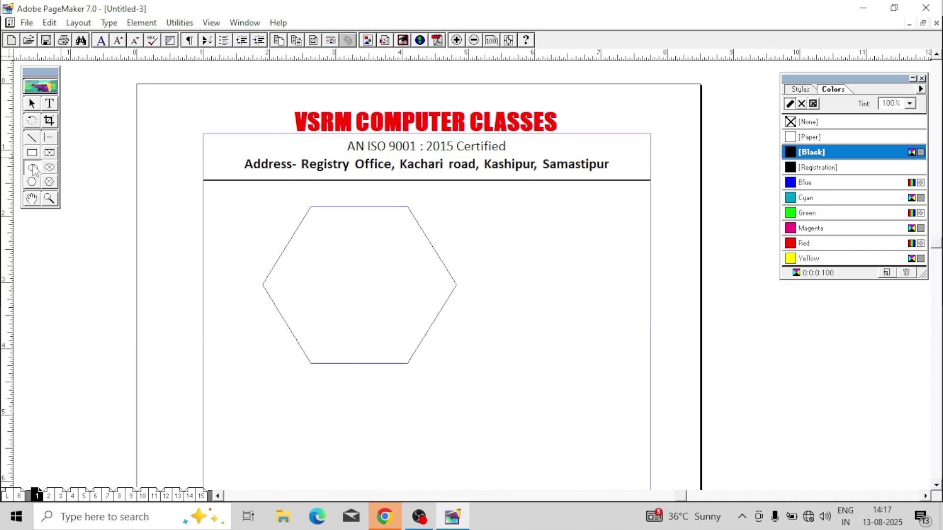
pyautogui.moveTo(521, 225); pyautogui.dragTo(633, 332)
pyautogui.click(810, 213)
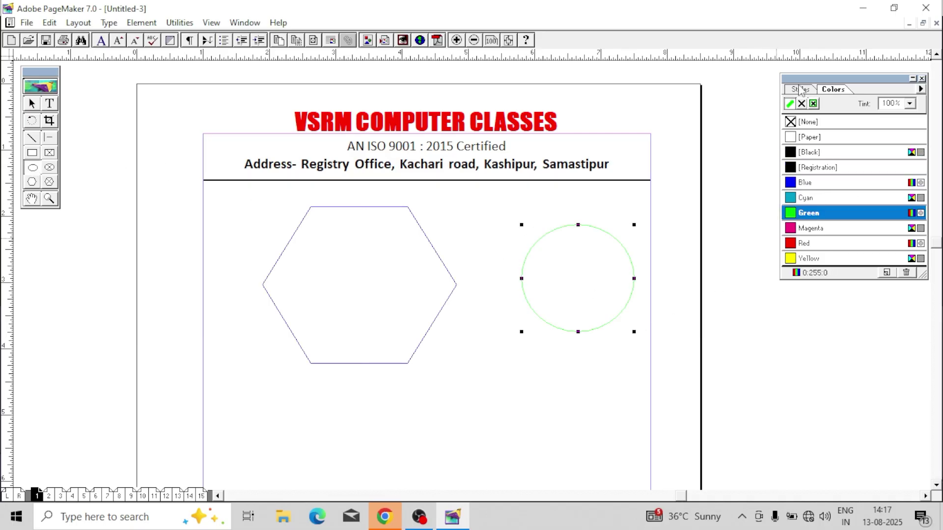
pyautogui.click(813, 103)
pyautogui.click(816, 213)
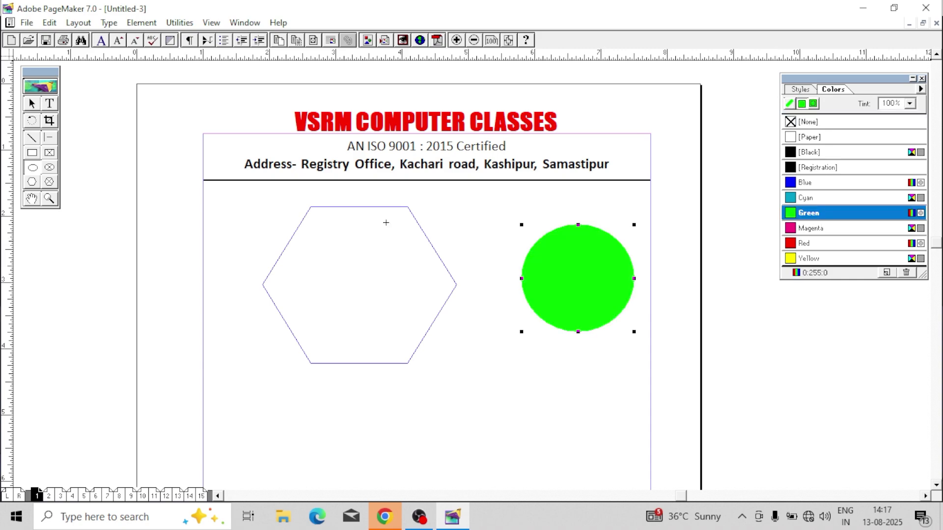
# Draw a rectangular frame about 1.6 inches wide below the green circle and fill it with magenta.
pyautogui.click(49, 152)
pyautogui.moveTo(466, 366); pyautogui.dragTo(572, 469)
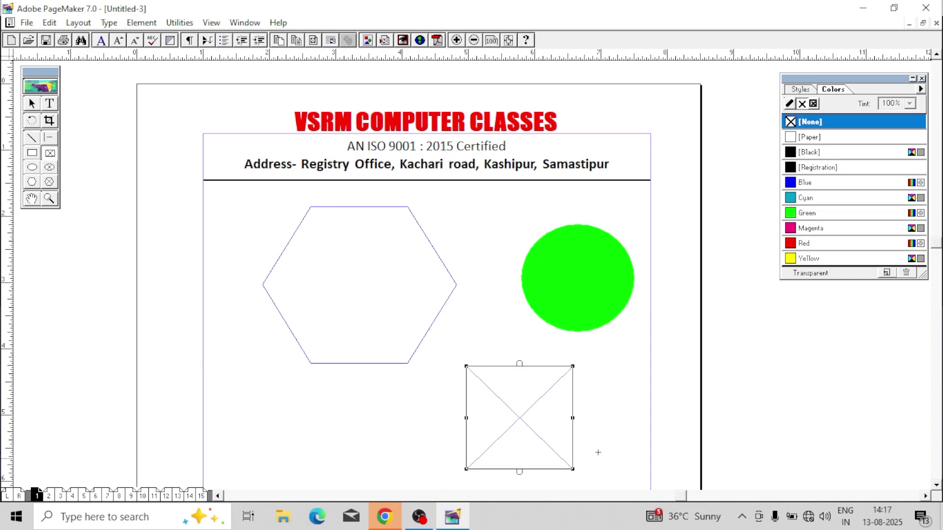
pyautogui.click(850, 229)
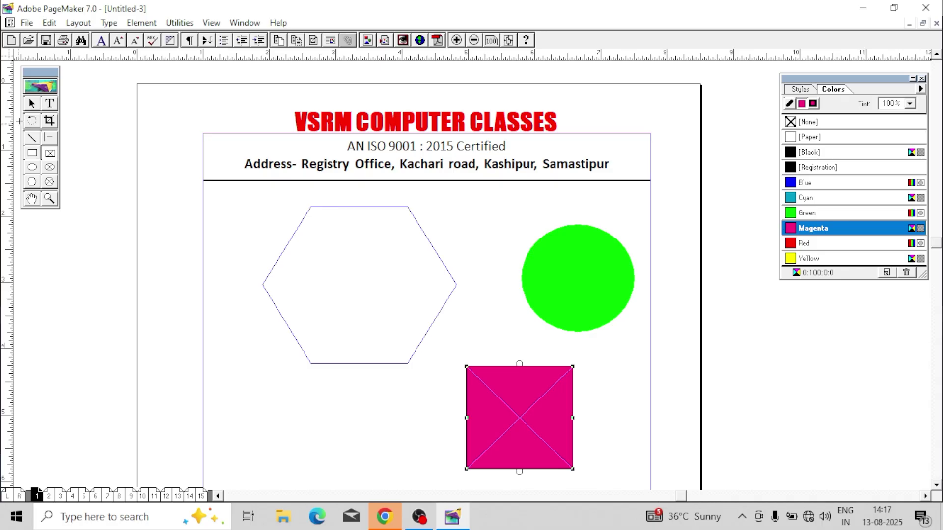
# Fill the blue-outlined hexagon on page 1 with red.
pyautogui.click(32, 103)
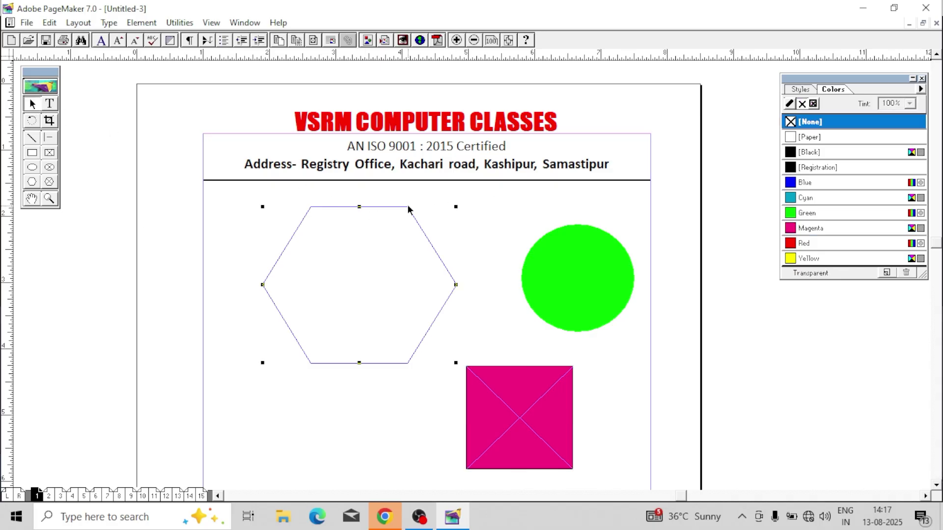
pyautogui.click(807, 229)
pyautogui.click(805, 243)
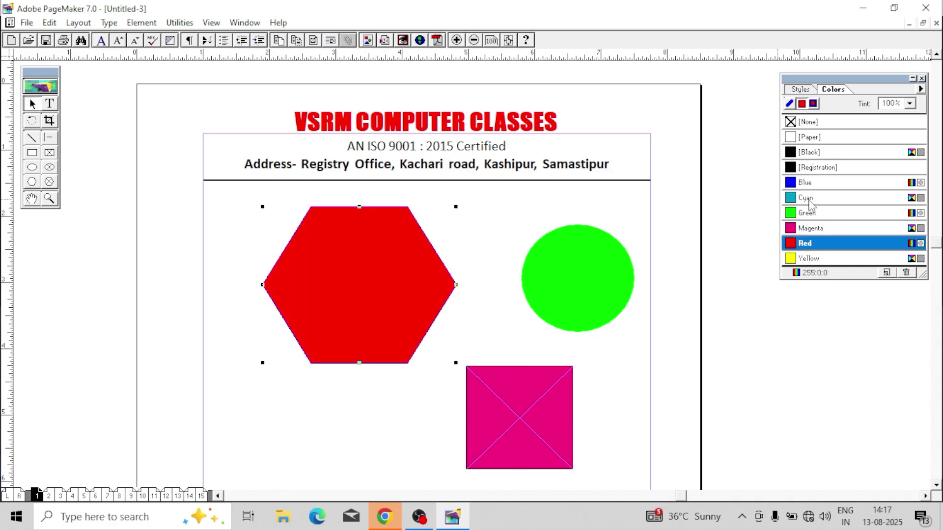
# Shift the hexagon and the magenta frame slightly left, and shrink the green circle to about 0.9 inch wide above the frame.
pyautogui.moveTo(322, 278); pyautogui.dragTo(310, 288)
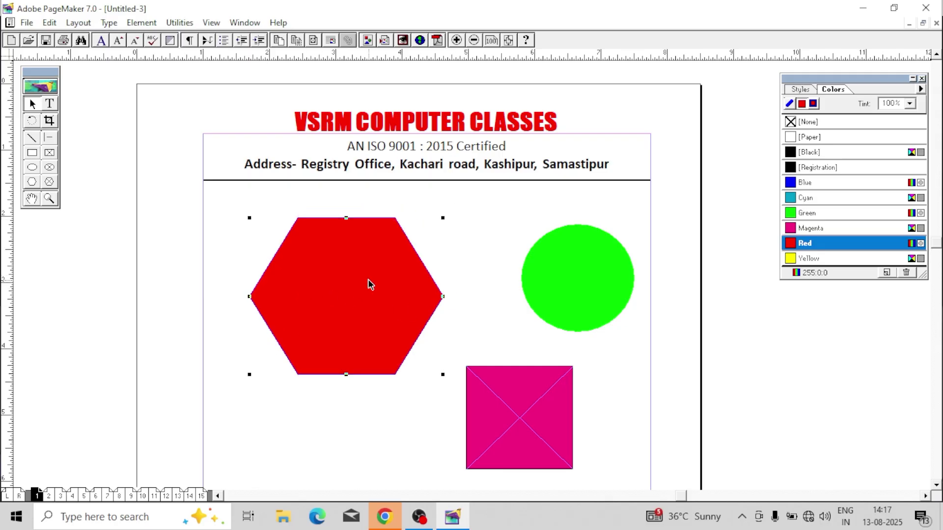
pyautogui.moveTo(371, 284); pyautogui.dragTo(345, 272)
pyautogui.moveTo(490, 416); pyautogui.dragTo(468, 410)
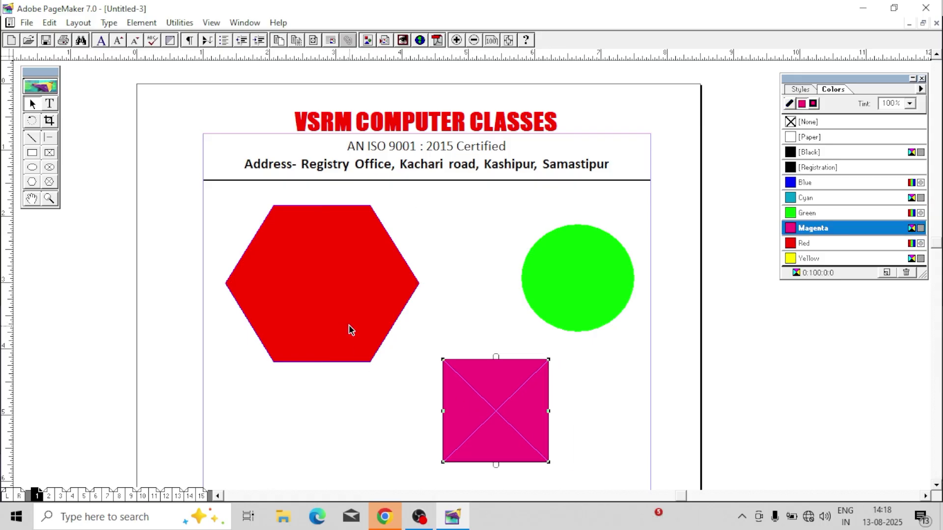
pyautogui.click(574, 275)
pyautogui.moveTo(573, 275); pyautogui.dragTo(277, 140)
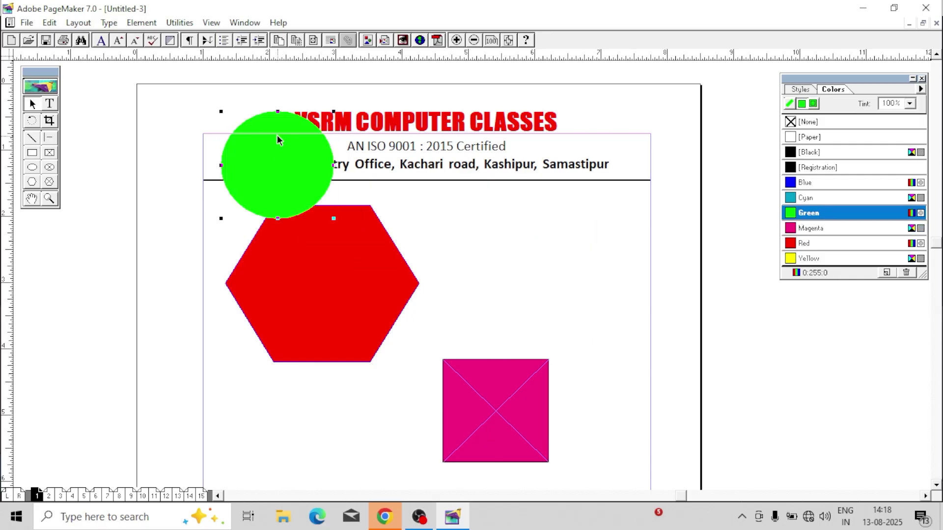
pyautogui.moveTo(226, 113); pyautogui.dragTo(498, 240)
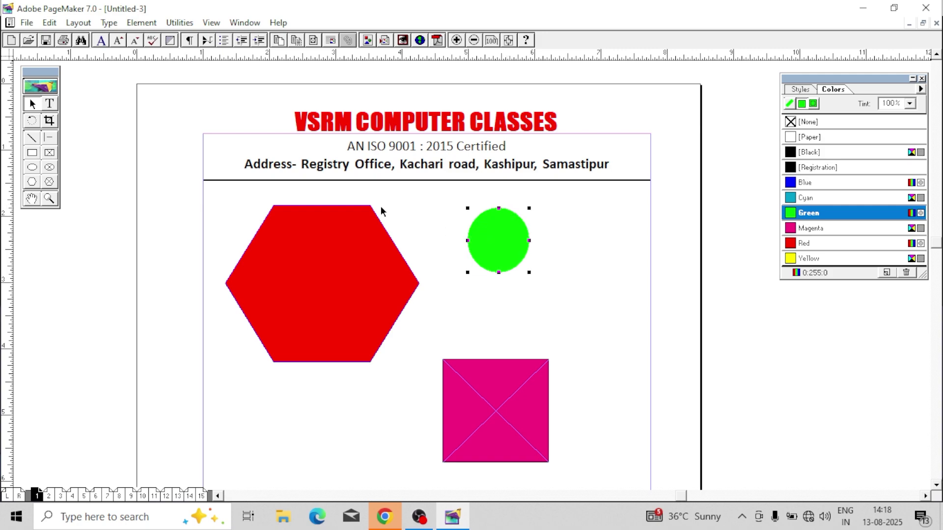
# Mark the green circle as non-printing and switch the display of non-printing items off and back on.
pyautogui.click(141, 22)
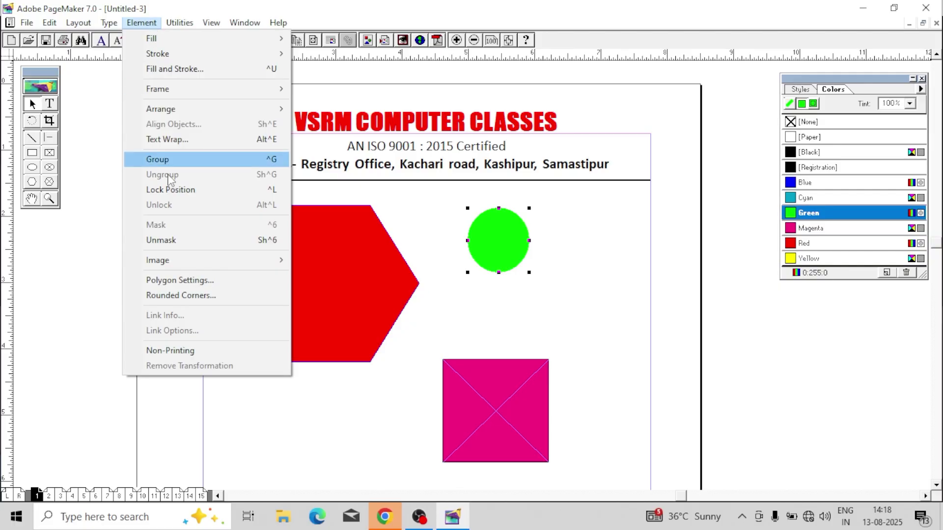
pyautogui.click(202, 350)
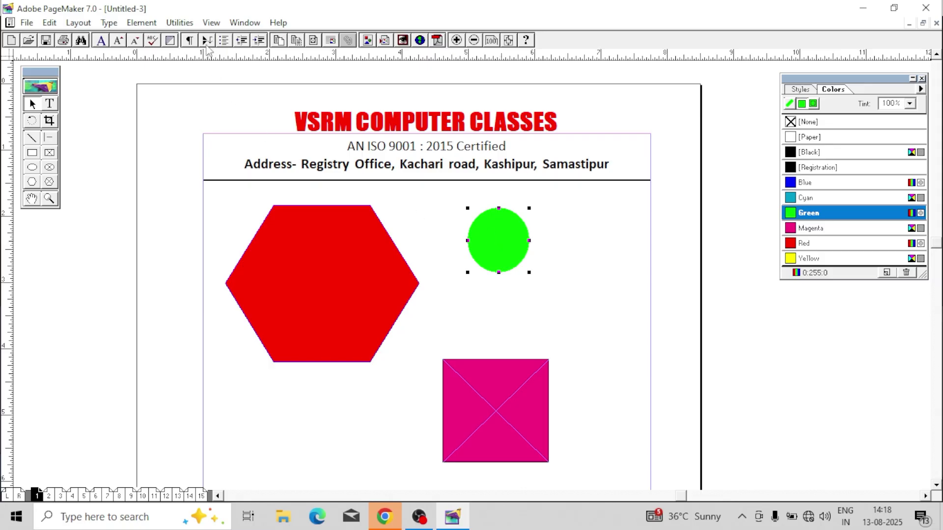
pyautogui.click(207, 23)
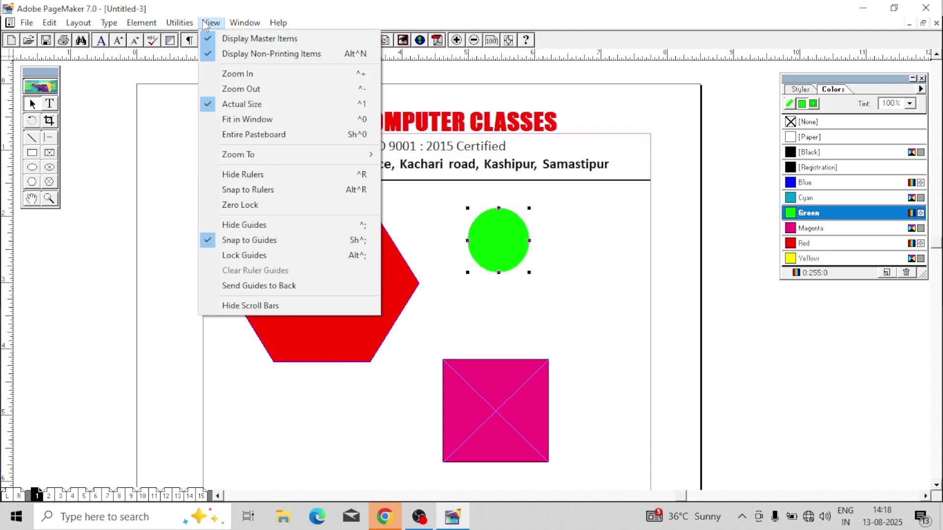
pyautogui.click(235, 55)
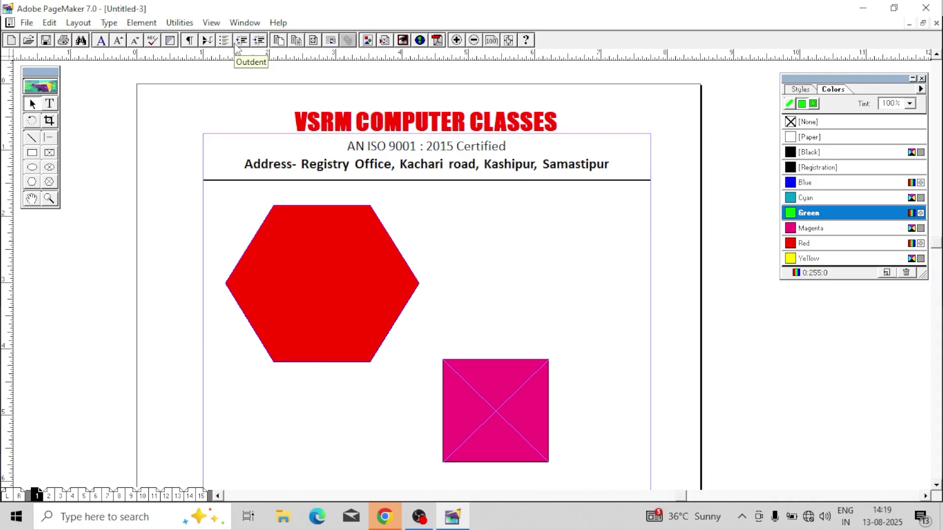
pyautogui.click(211, 22)
pyautogui.click(238, 54)
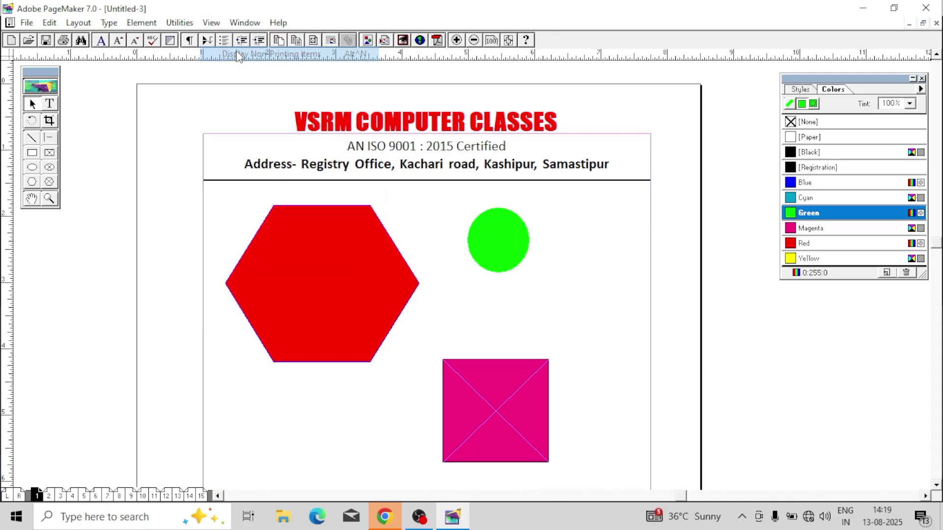
# Mark the red hexagon as non-printing too, and hide and redisplay the non-printing items.
pyautogui.click(343, 249)
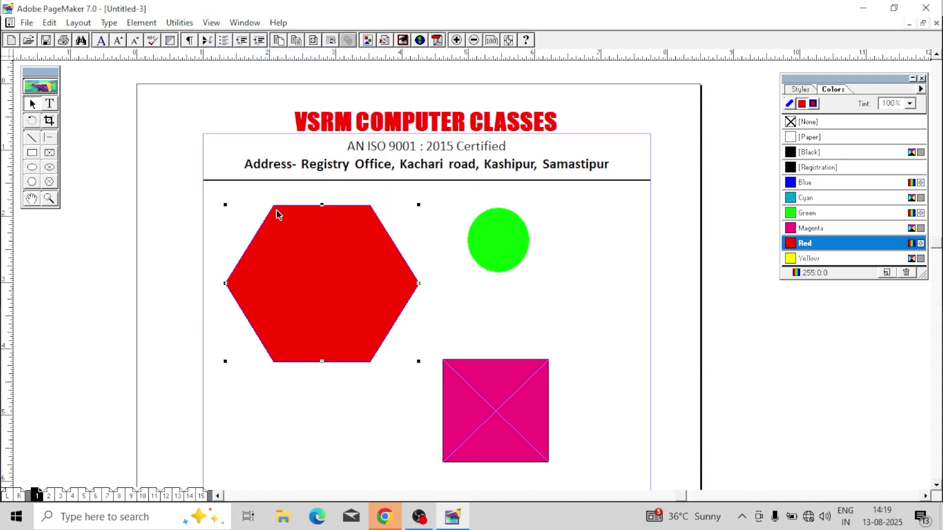
pyautogui.click(141, 22)
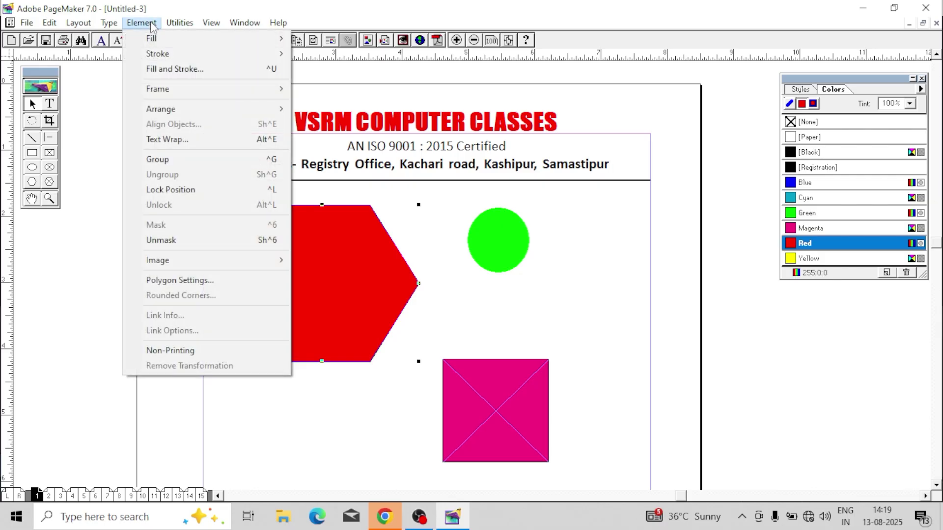
pyautogui.click(196, 350)
pyautogui.click(211, 22)
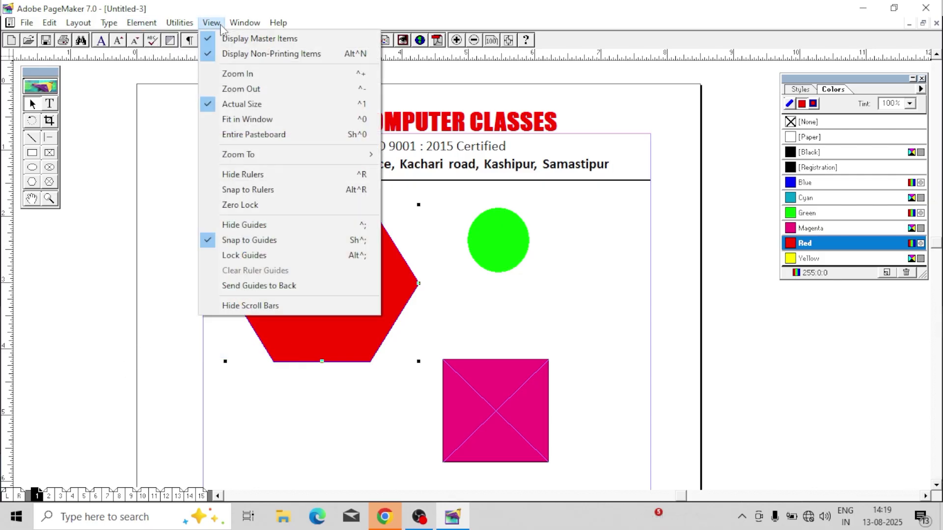
pyautogui.click(230, 55)
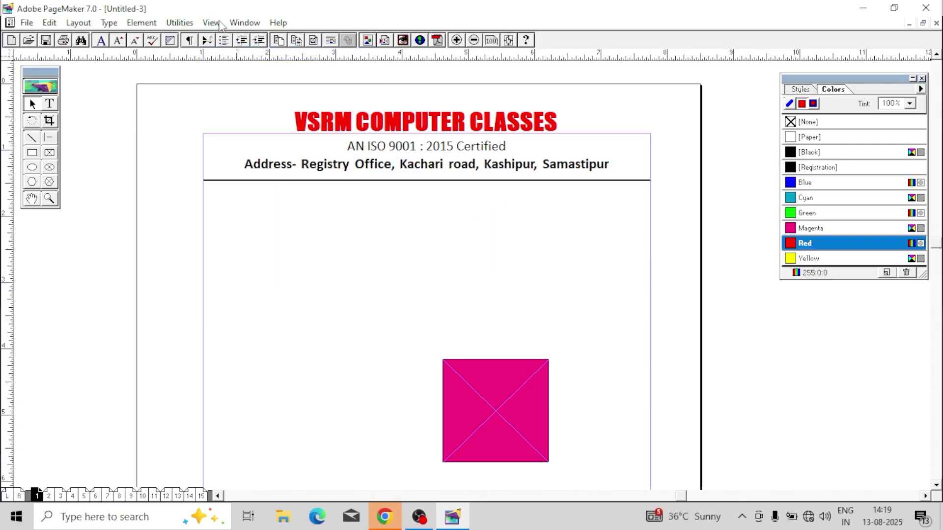
pyautogui.click(212, 22)
pyautogui.click(237, 55)
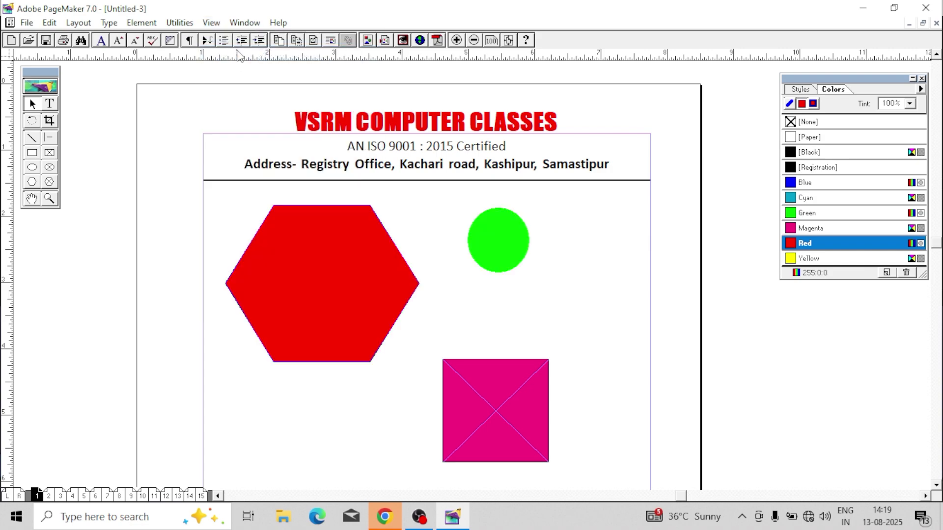
# Remove the non-printing setting from the red hexagon and from the green circle.
pyautogui.click(312, 233)
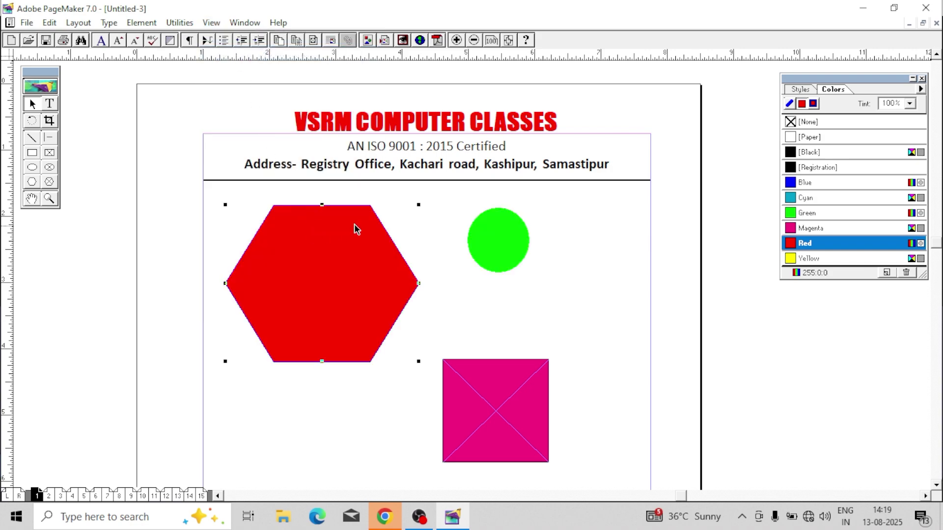
pyautogui.click(142, 23)
pyautogui.click(200, 350)
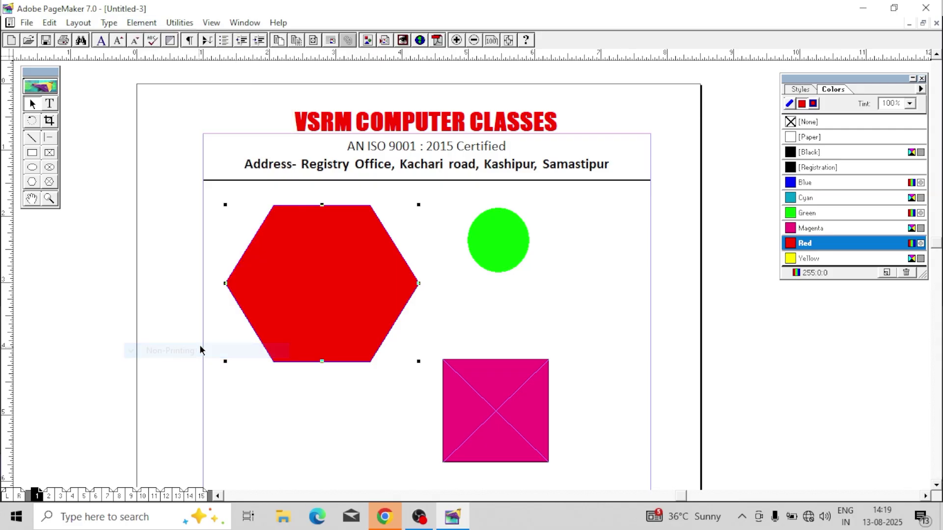
pyautogui.click(497, 240)
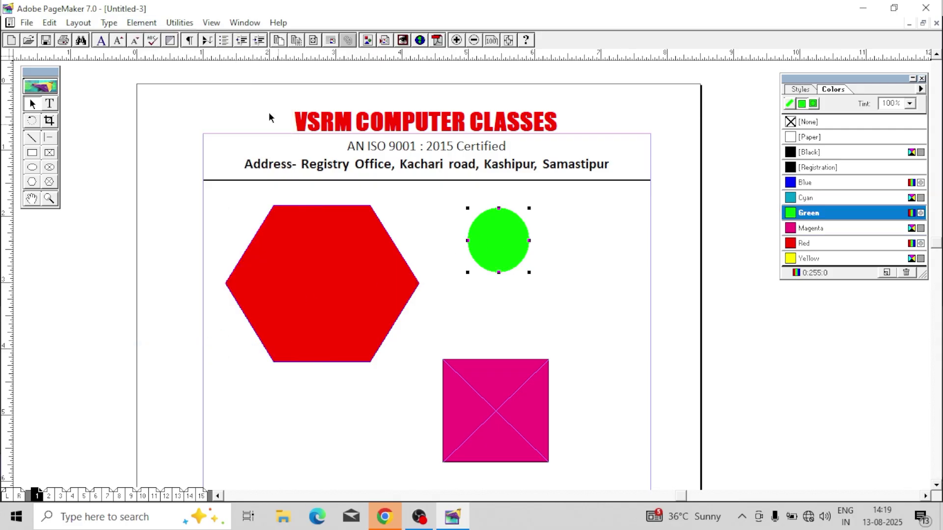
pyautogui.click(141, 23)
pyautogui.click(201, 350)
# Turn the display of non-printing items off and on again to check the hexagon and circle.
pyautogui.click(211, 23)
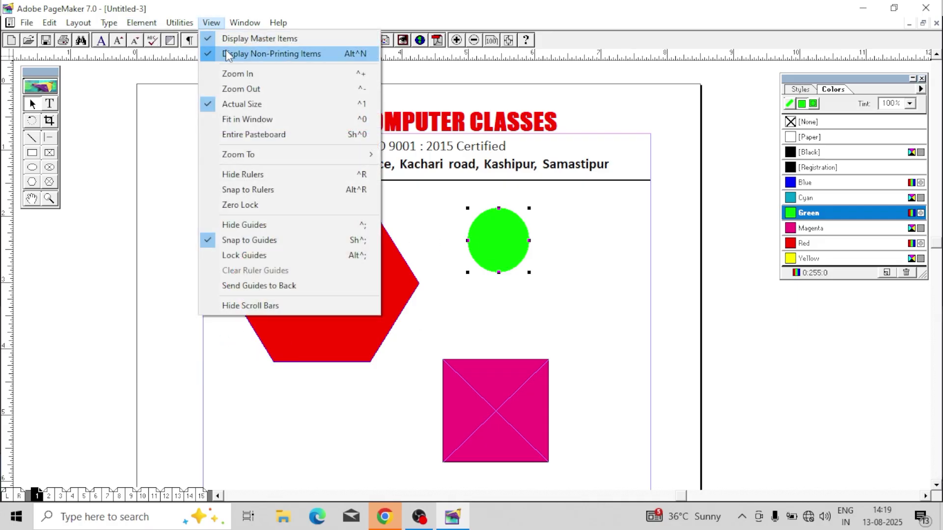
pyautogui.click(227, 54)
pyautogui.click(211, 23)
pyautogui.click(231, 54)
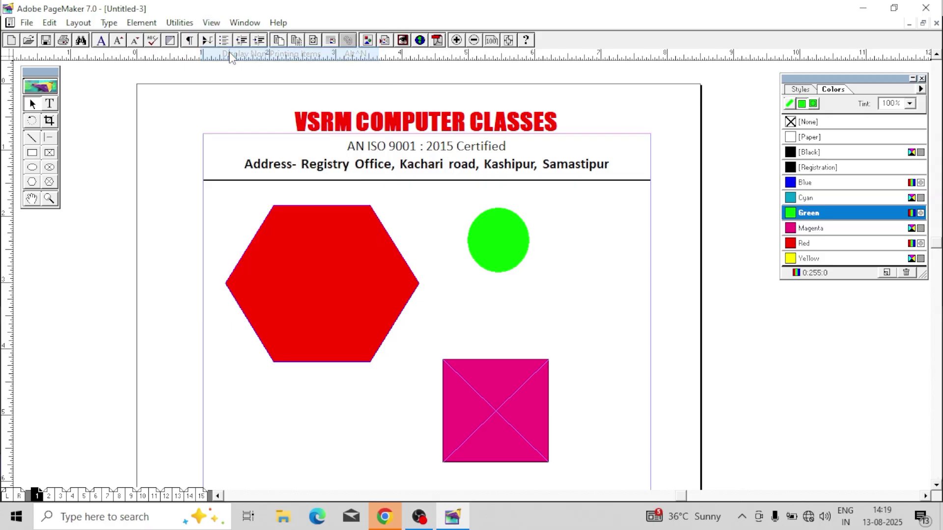
# Zoom in on the shapes on page 1.
pyautogui.click(215, 24)
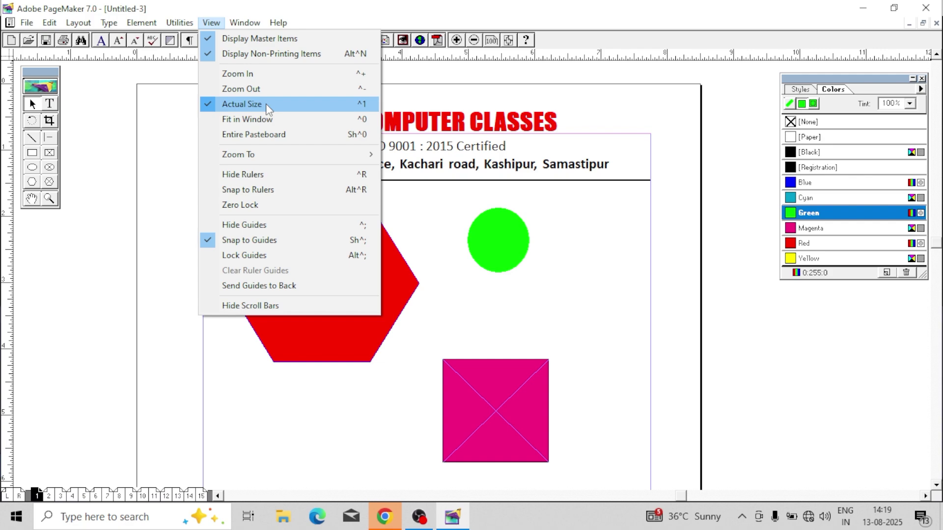
pyautogui.click(264, 74)
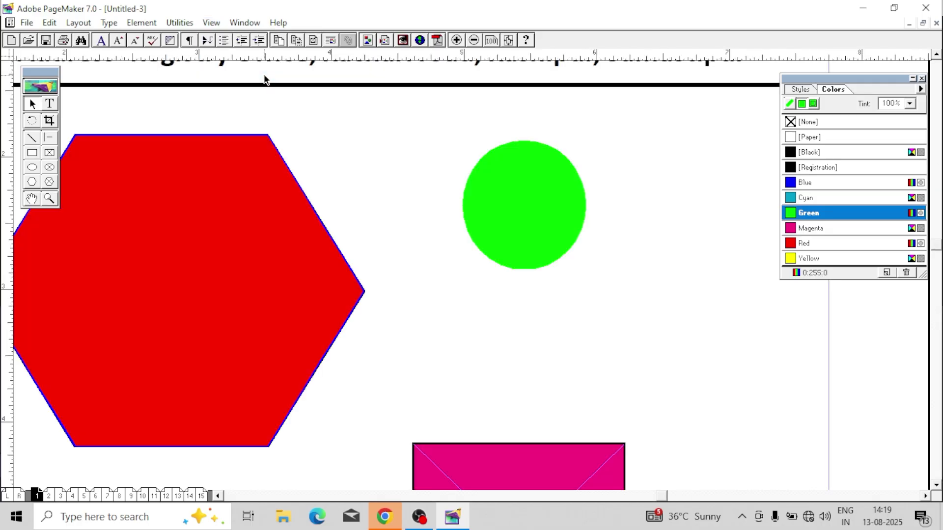
# Zoom in further on page 1 and move the view over the hexagon up to the header text.
pyautogui.click(211, 22)
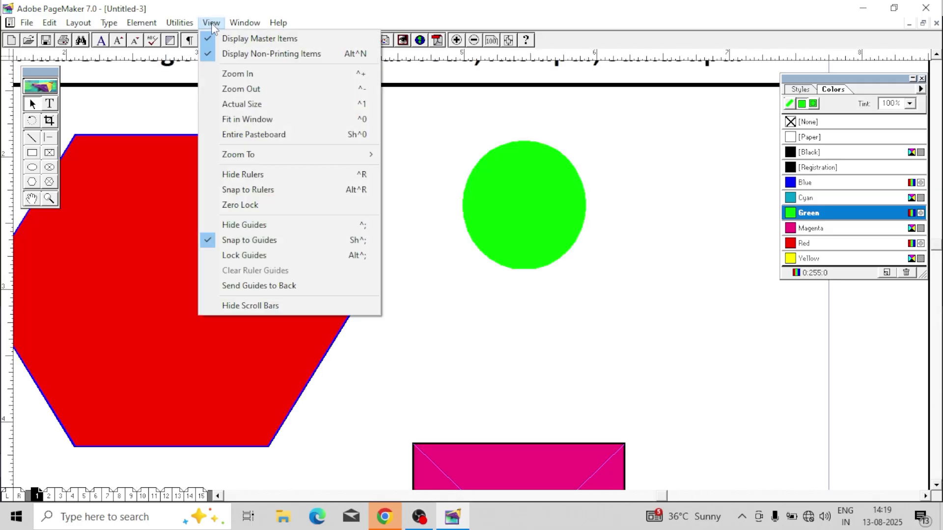
pyautogui.click(237, 74)
pyautogui.click(211, 23)
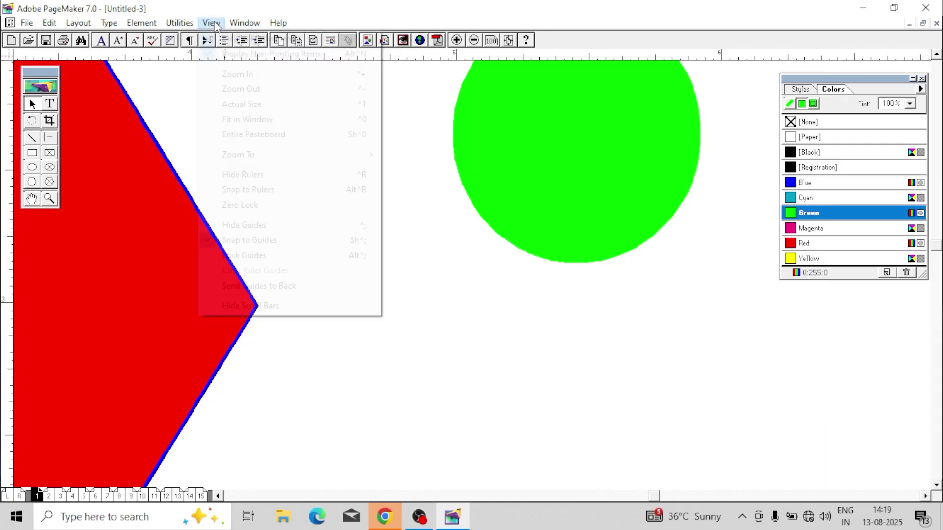
pyautogui.click(257, 74)
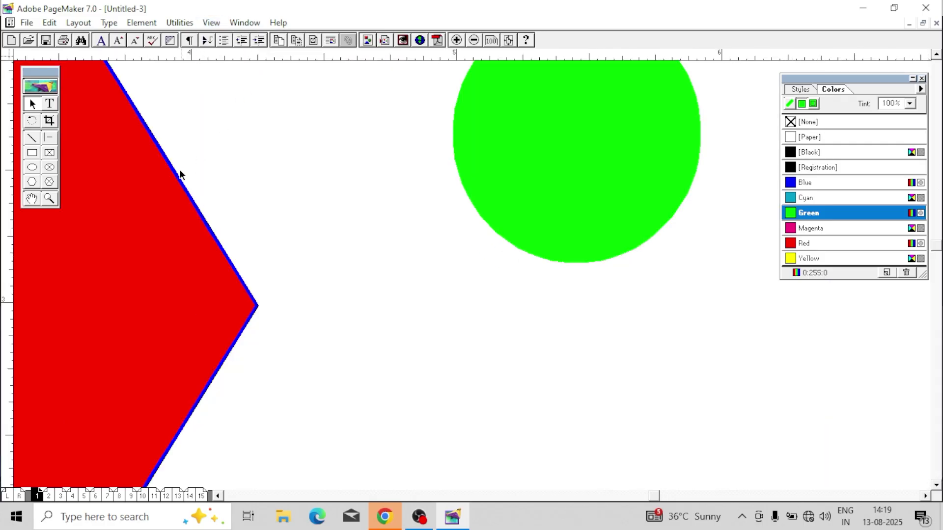
pyautogui.moveTo(270, 153); pyautogui.dragTo(650, 278)
pyautogui.moveTo(376, 274); pyautogui.dragTo(286, 372)
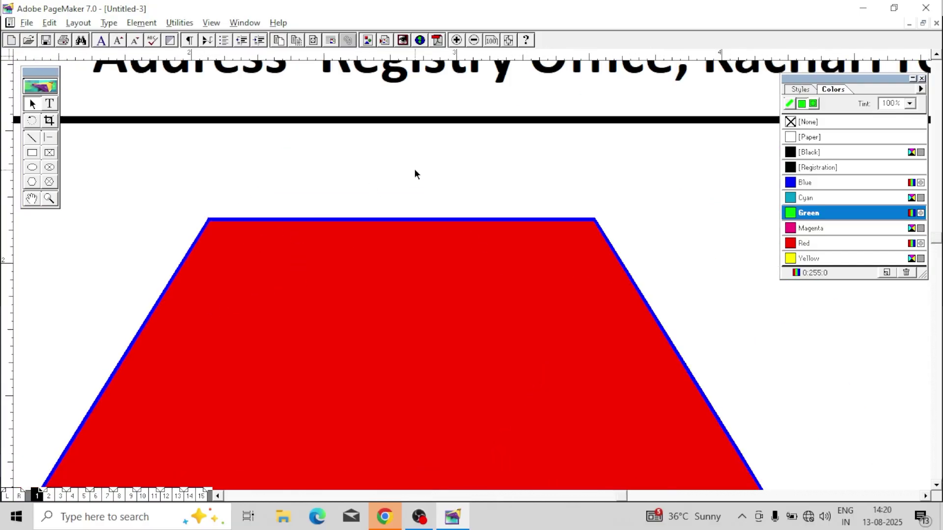
pyautogui.scroll(2, 414, 169)
pyautogui.scroll(5, 427, 221)
pyautogui.hscroll(6, 417, 275)
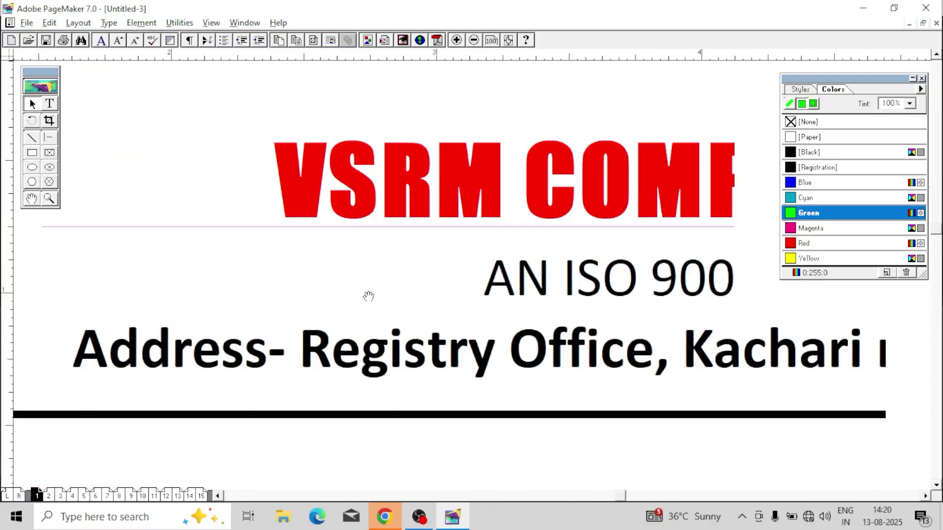
# Zoom out three levels from the header and bring the hexagon, circle and square into view.
pyautogui.click(212, 23)
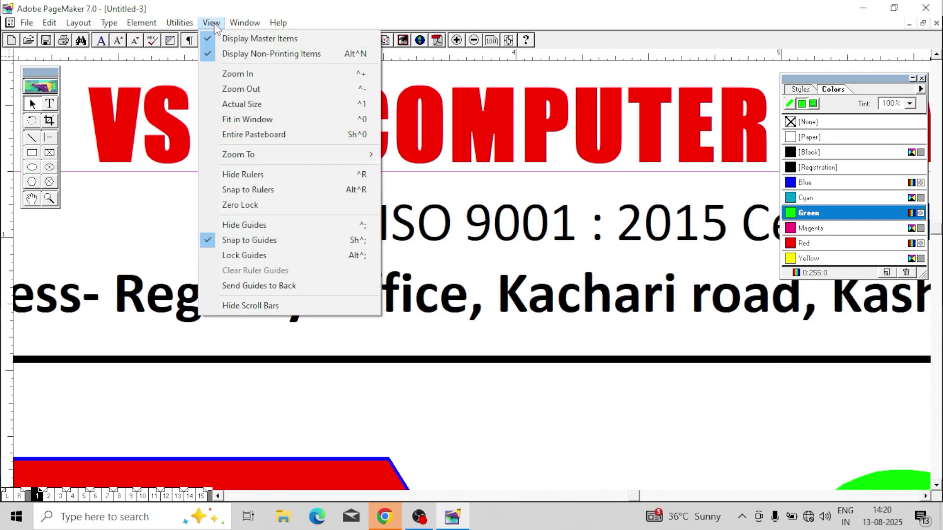
pyautogui.click(252, 89)
pyautogui.click(211, 22)
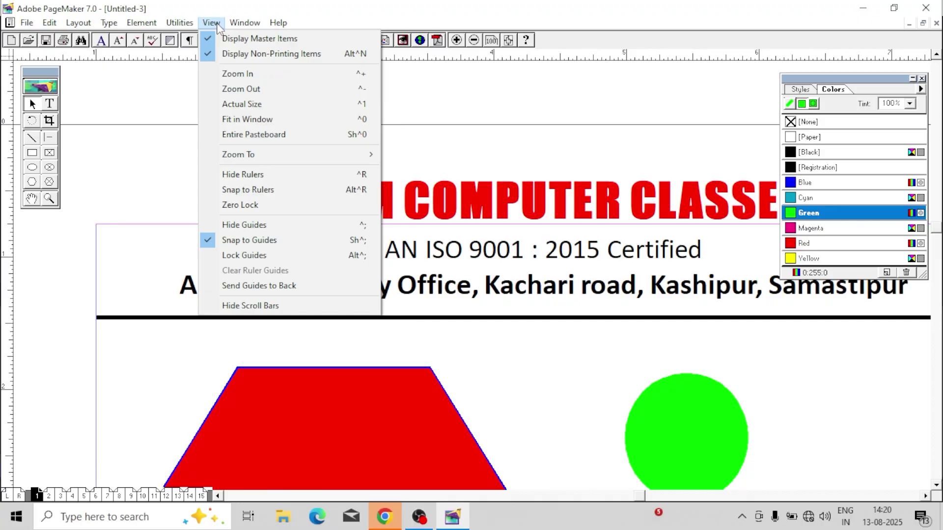
pyautogui.click(248, 87)
pyautogui.click(211, 22)
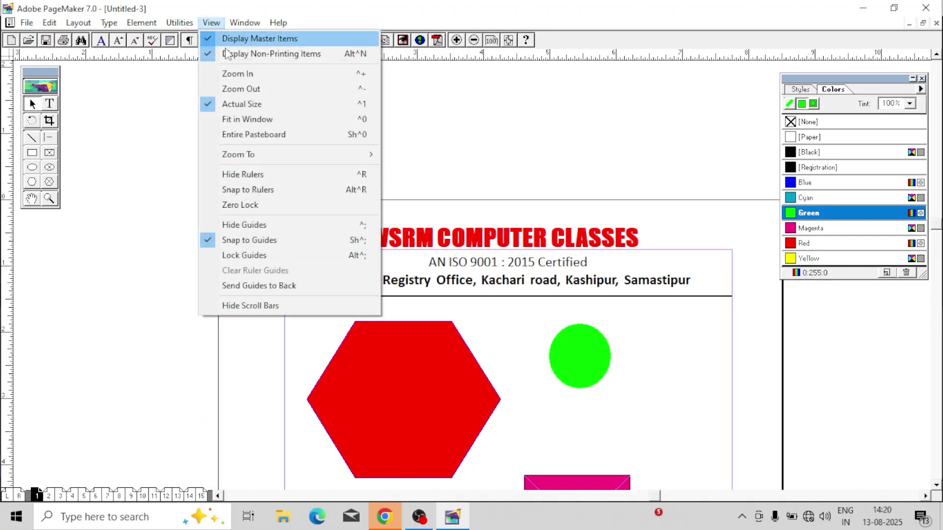
pyautogui.click(257, 89)
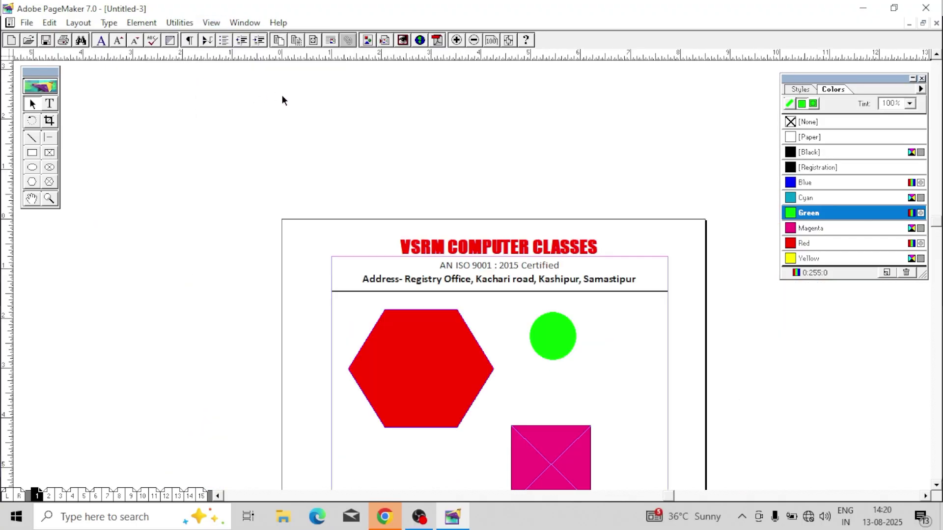
pyautogui.moveTo(511, 324); pyautogui.dragTo(447, 179)
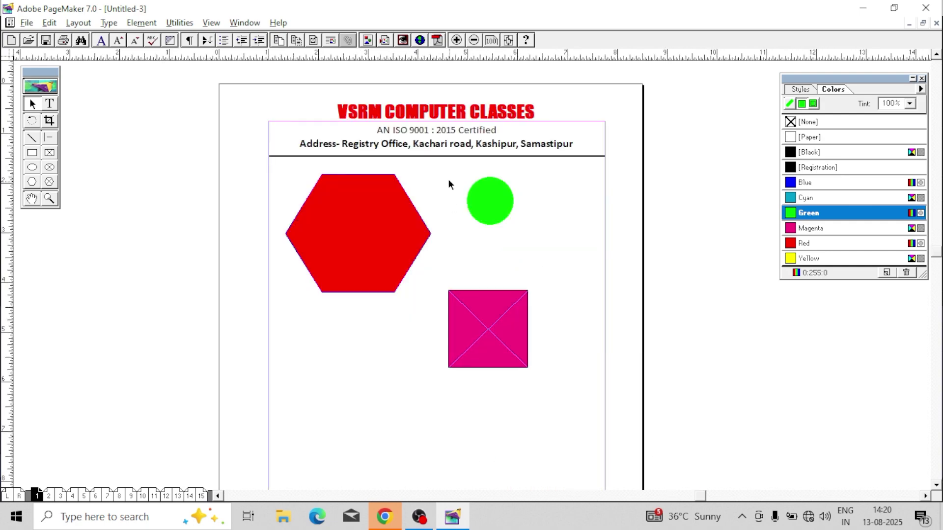
pyautogui.moveTo(463, 238); pyautogui.dragTo(458, 207)
# Keep zooming out until all of page 1 and the pasteboard's side edges are in view.
pyautogui.click(211, 23)
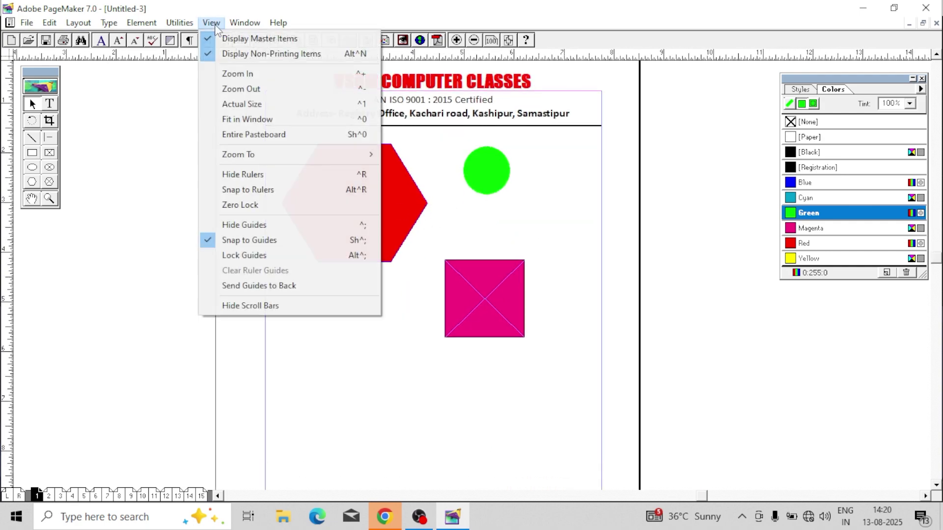
pyautogui.click(252, 87)
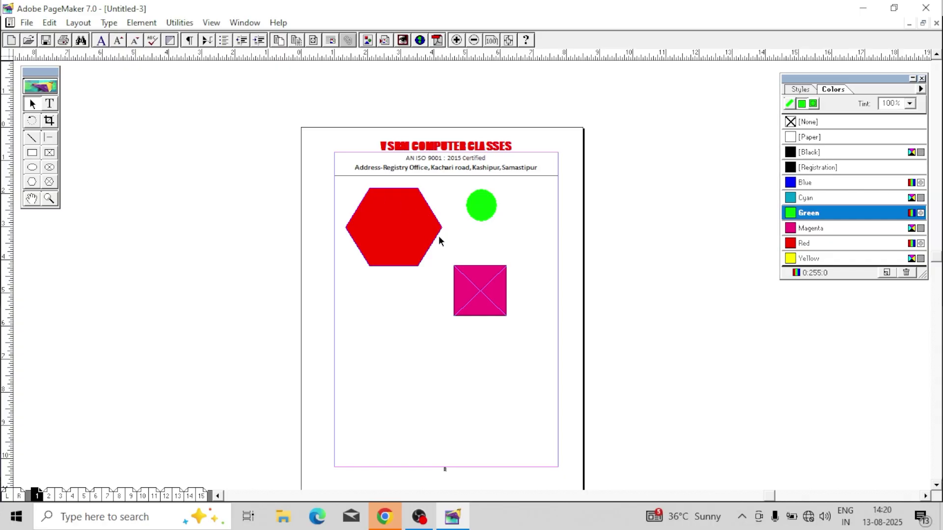
pyautogui.moveTo(497, 331); pyautogui.dragTo(492, 274)
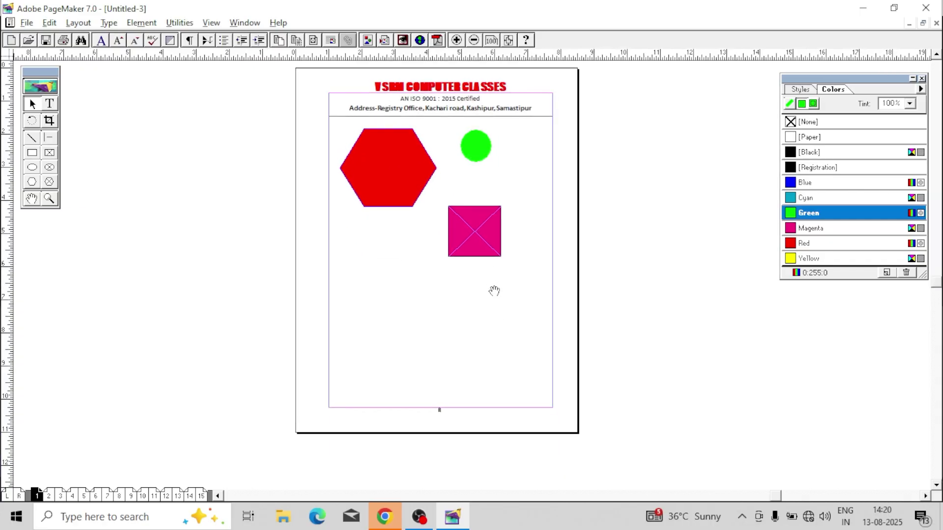
pyautogui.click(208, 24)
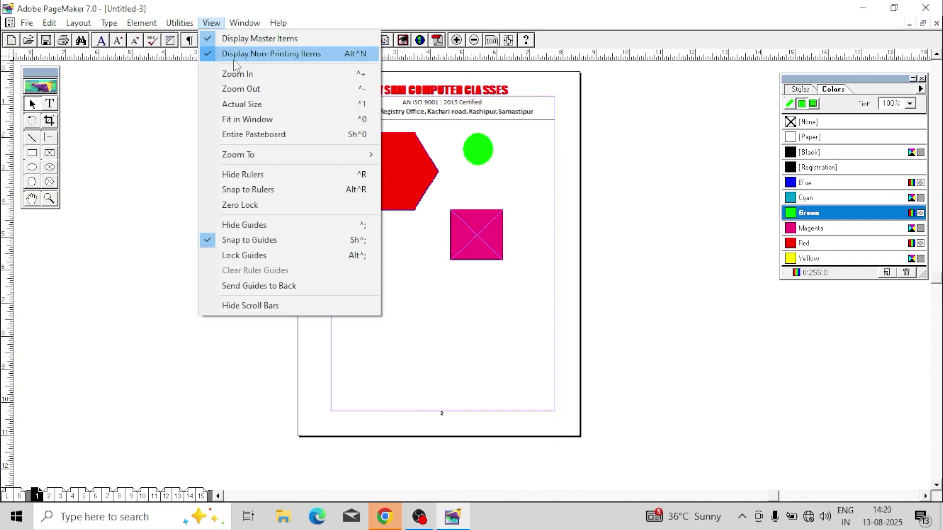
pyautogui.click(250, 89)
pyautogui.click(210, 22)
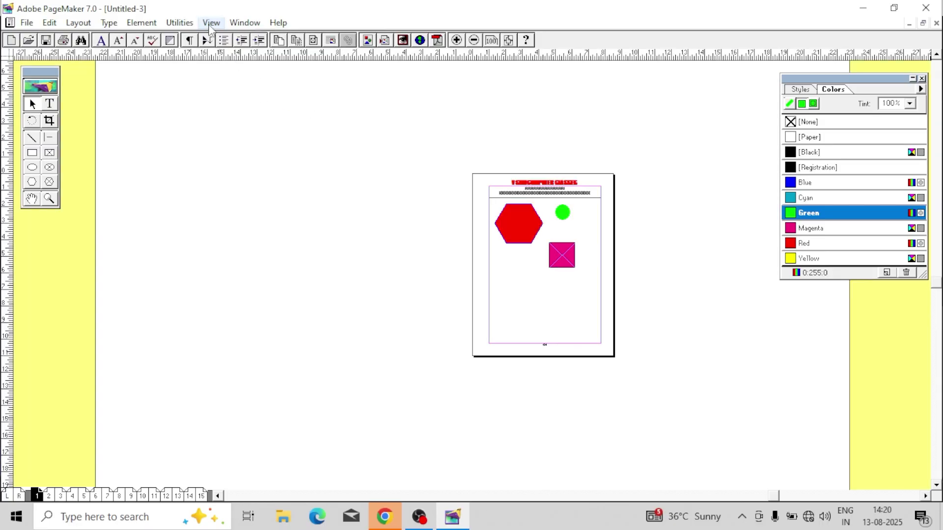
pyautogui.click(249, 89)
# Zoom back in two levels on page 1.
pyautogui.click(212, 23)
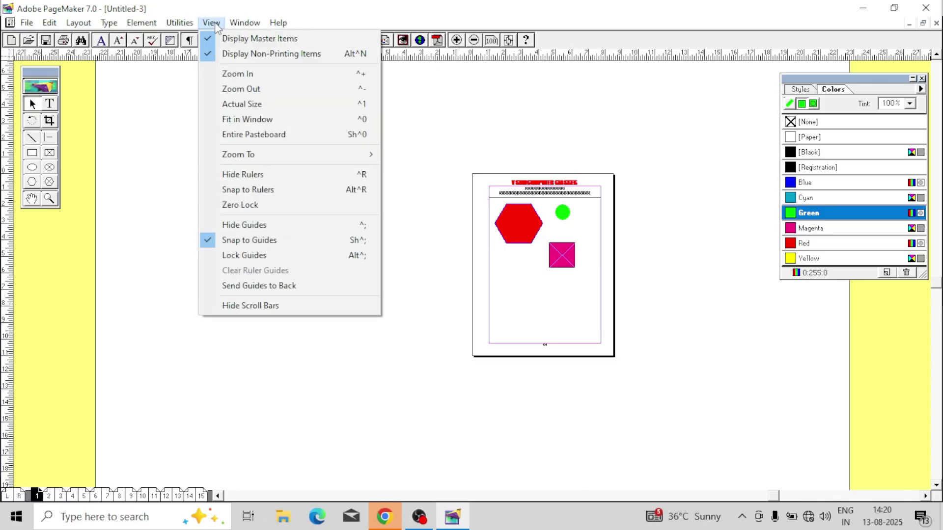
pyautogui.click(248, 74)
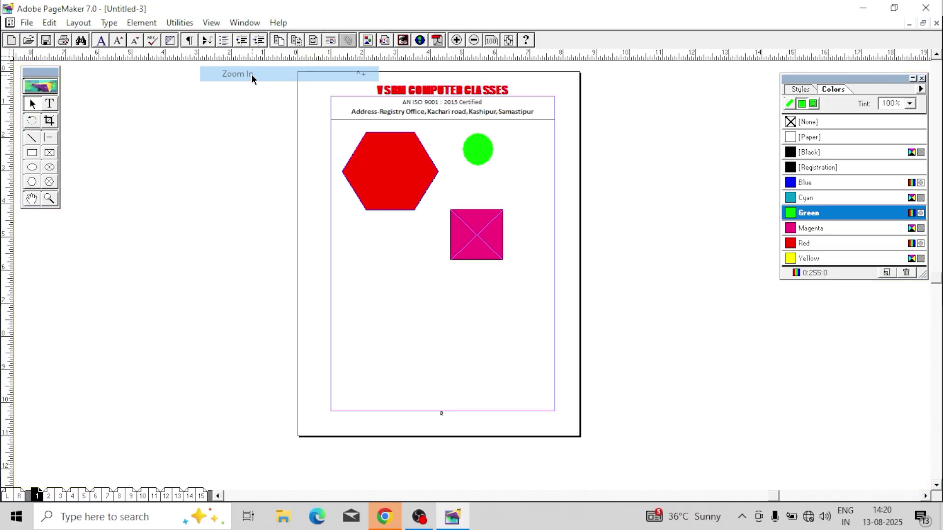
pyautogui.click(211, 22)
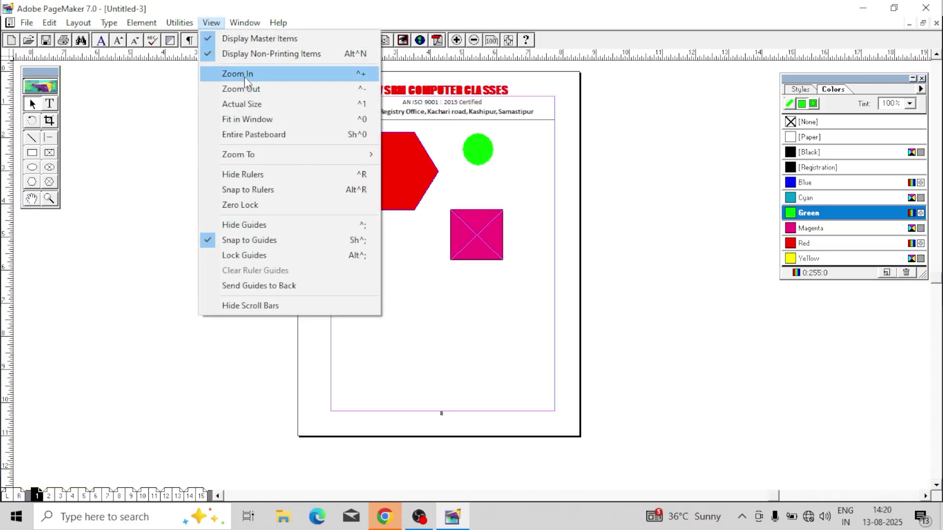
pyautogui.click(244, 74)
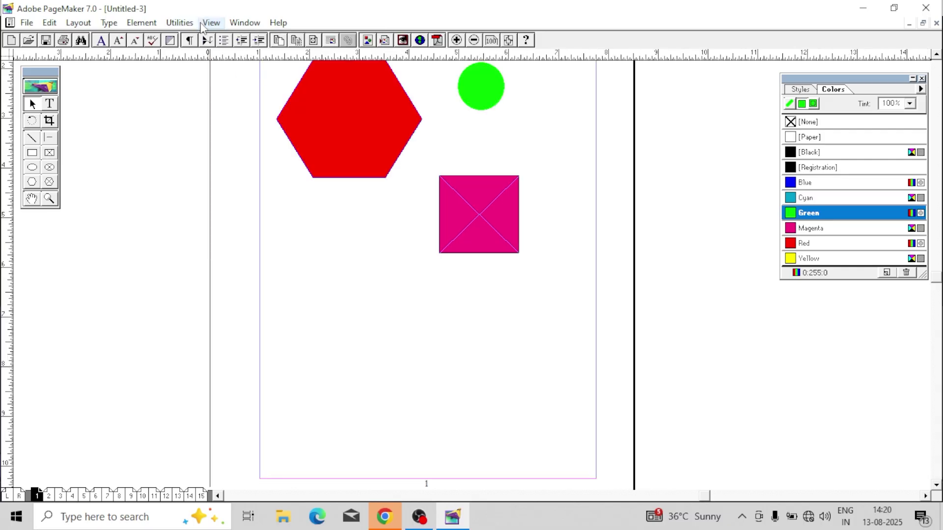
# View page 1 at Actual Size with its header and shapes in sight, and switch to Fit in Window.
pyautogui.click(211, 23)
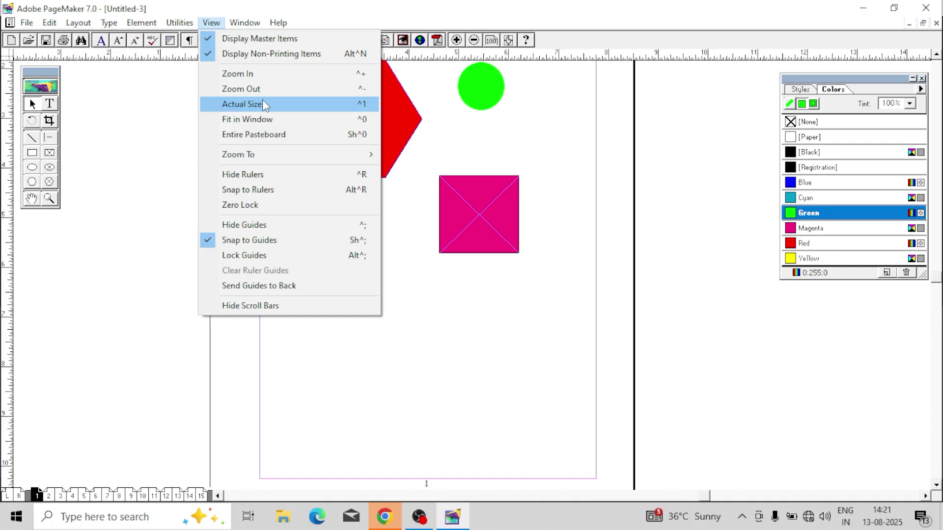
pyautogui.click(261, 104)
pyautogui.moveTo(506, 105); pyautogui.dragTo(507, 226)
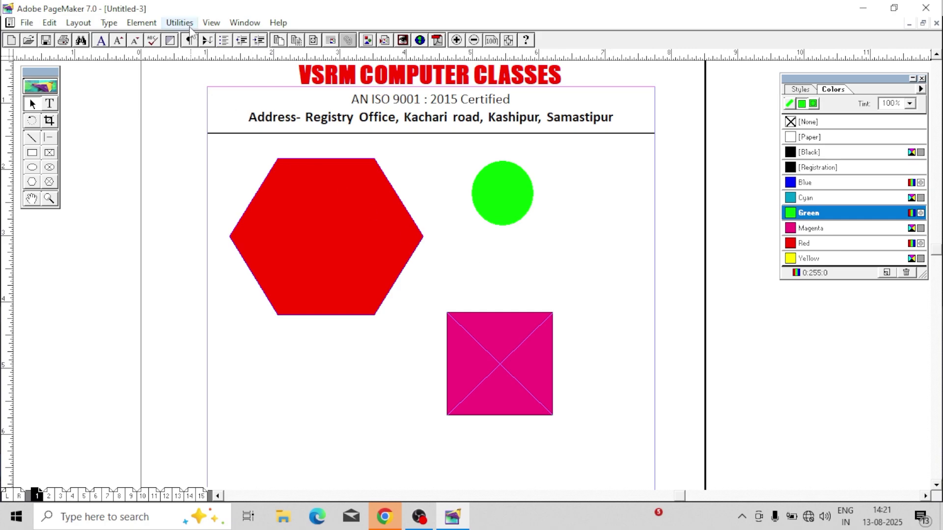
pyautogui.click(211, 23)
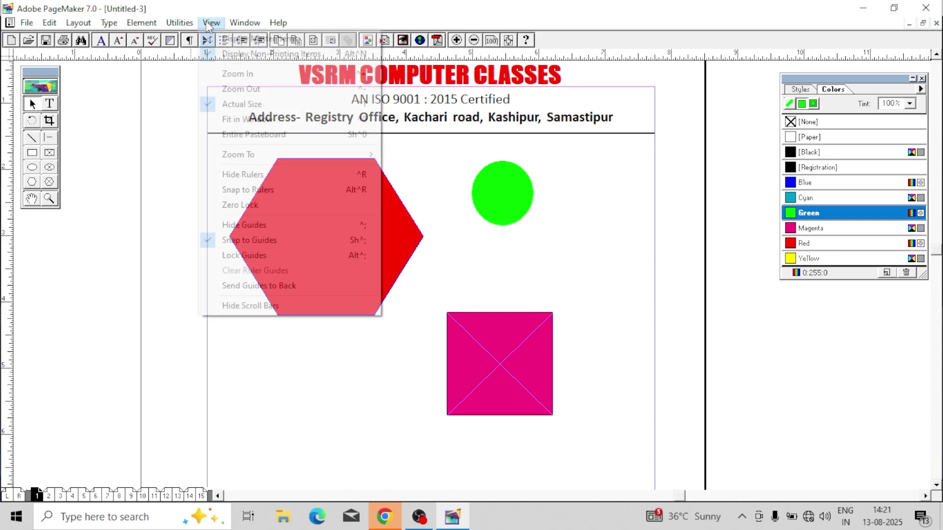
pyautogui.click(249, 120)
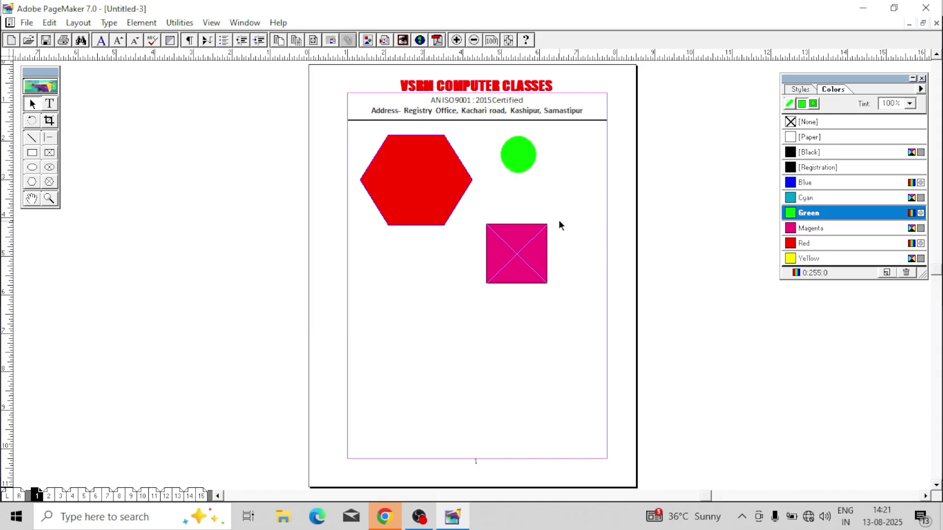
# Display the Entire Pasteboard around page 1 and return to the Fit in Window view.
pyautogui.click(212, 22)
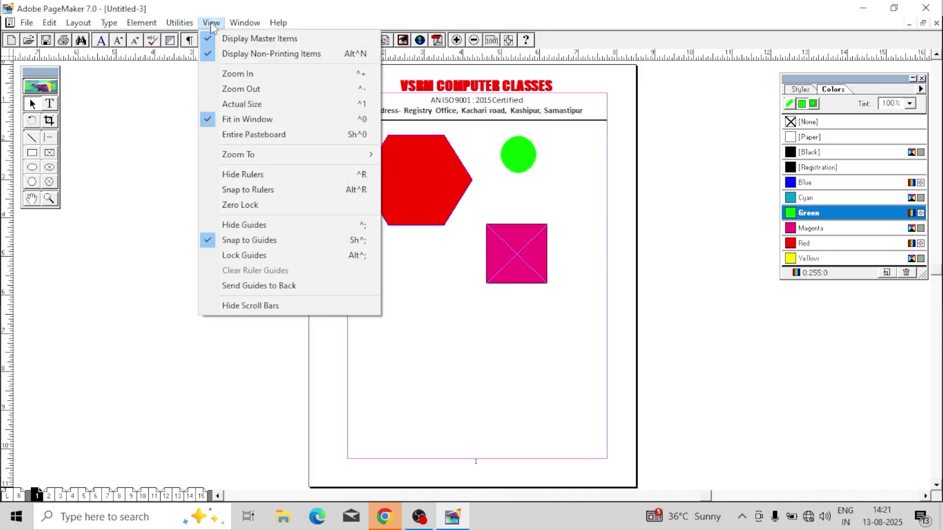
pyautogui.click(260, 137)
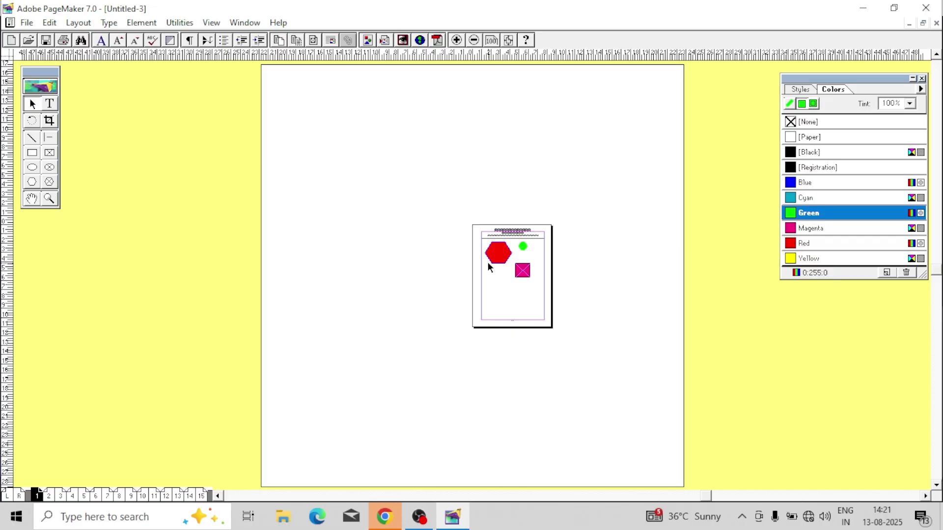
pyautogui.click(211, 23)
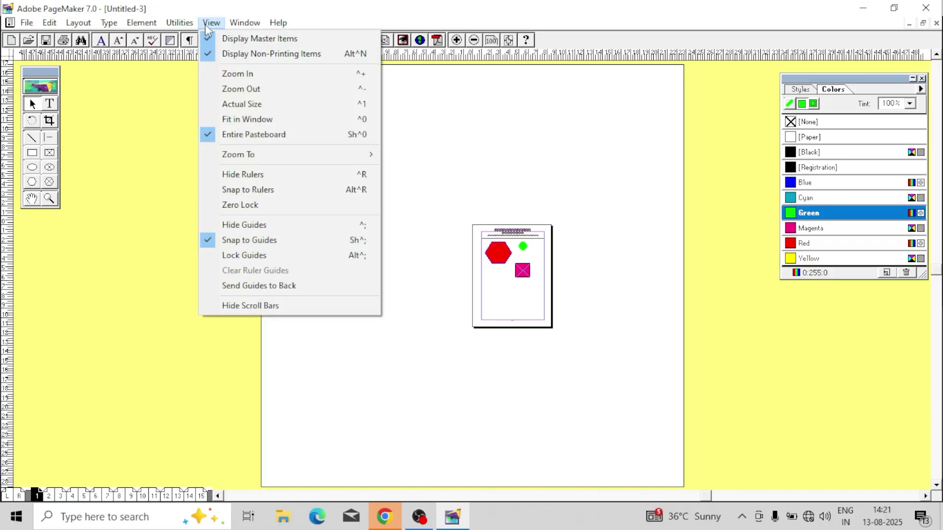
pyautogui.click(246, 122)
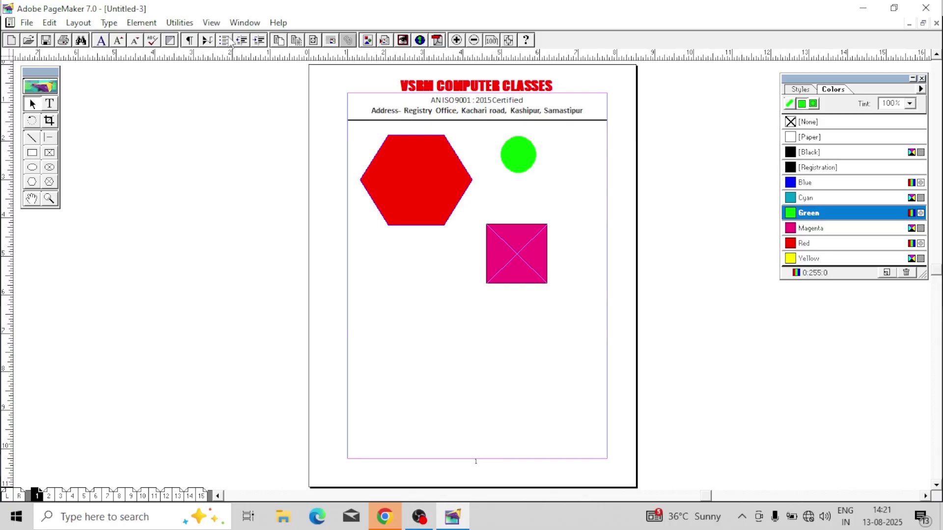
# Go to pages 6 and 7, display the Entire Pasteboard around the spread, and fit the spread in the window again.
pyautogui.click(107, 495)
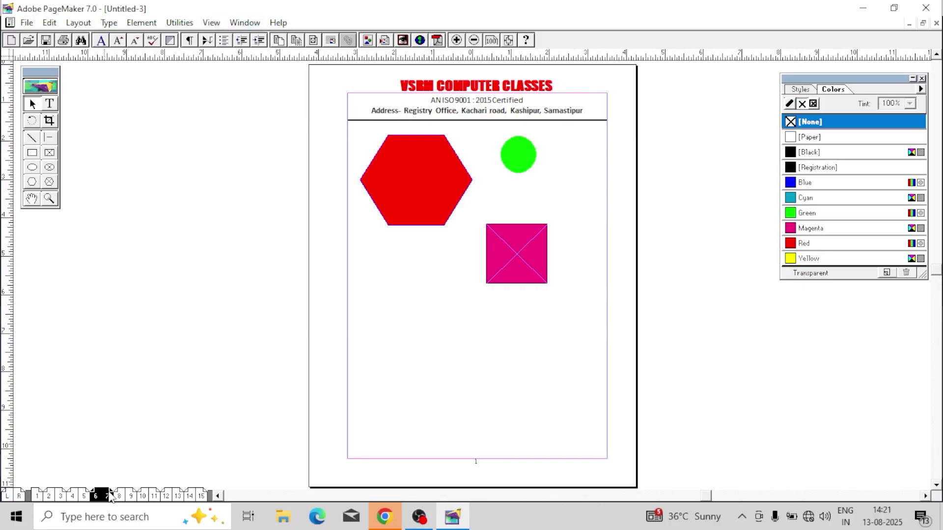
pyautogui.click(211, 22)
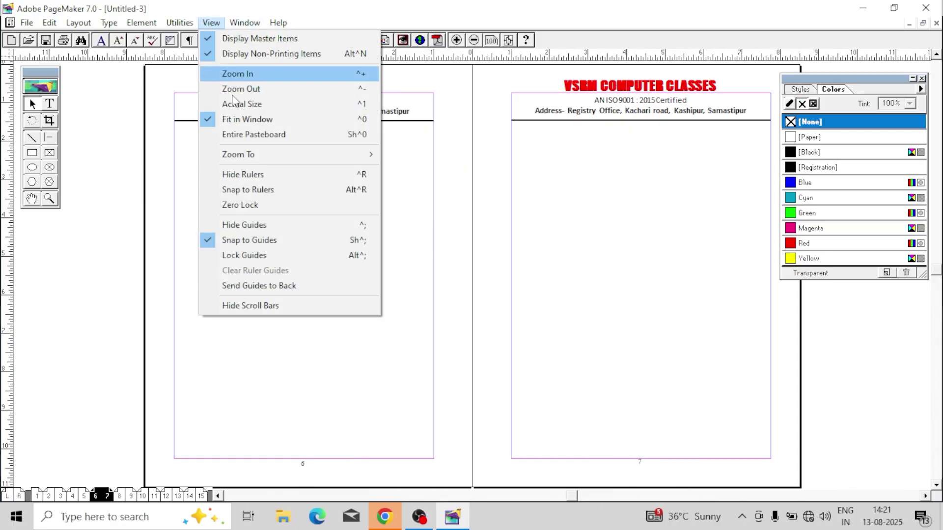
pyautogui.click(270, 135)
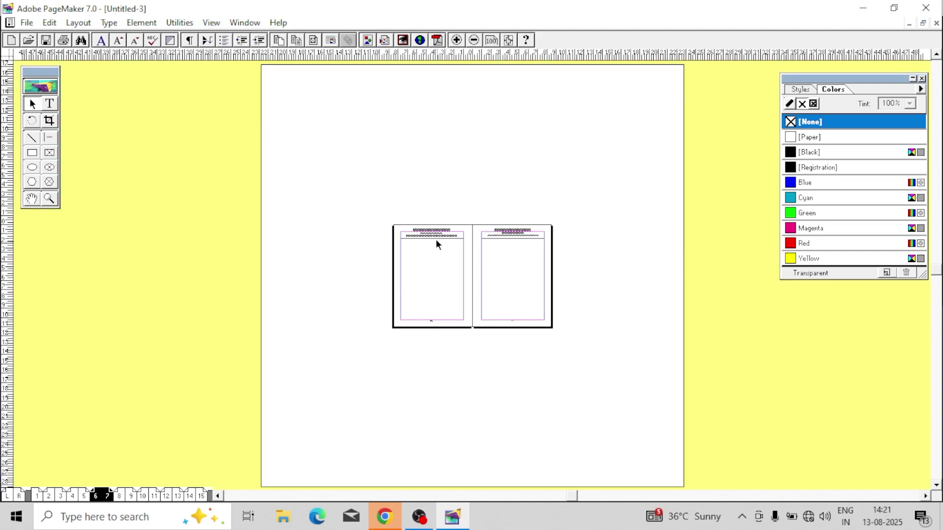
pyautogui.click(211, 23)
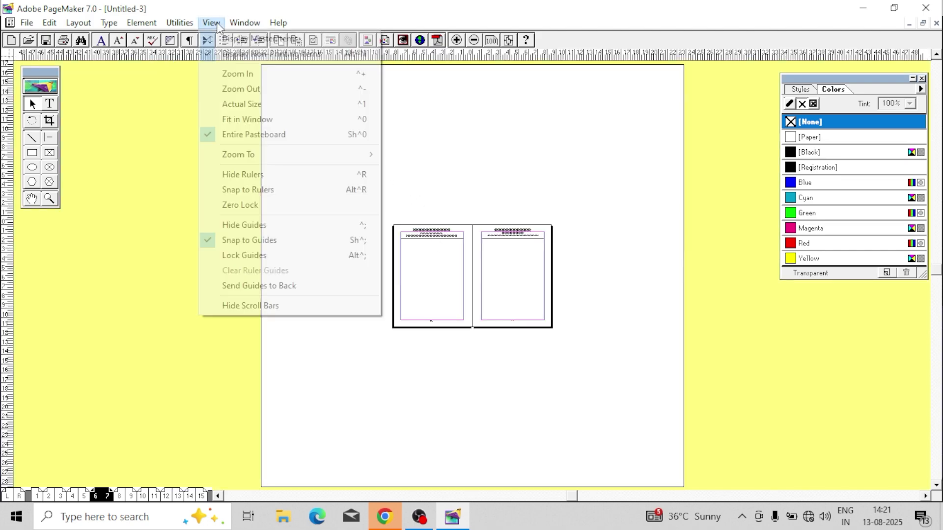
pyautogui.click(245, 119)
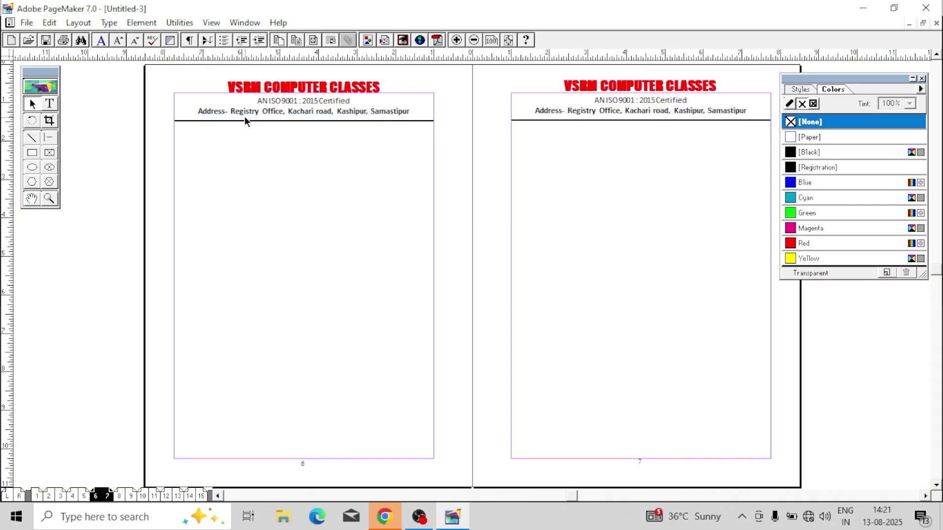
# Go to page 1 and zoom the view to 25% size.
pyautogui.click(48, 496)
pyautogui.click(37, 496)
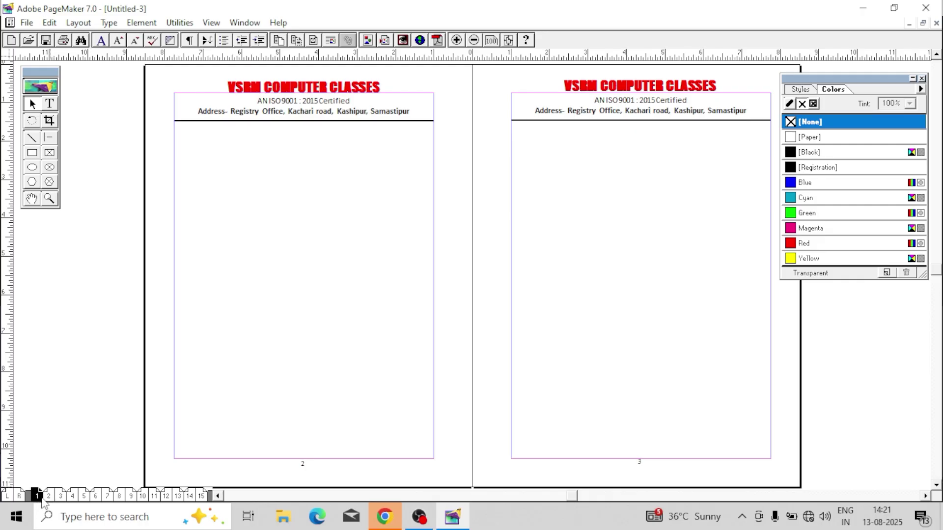
pyautogui.click(211, 23)
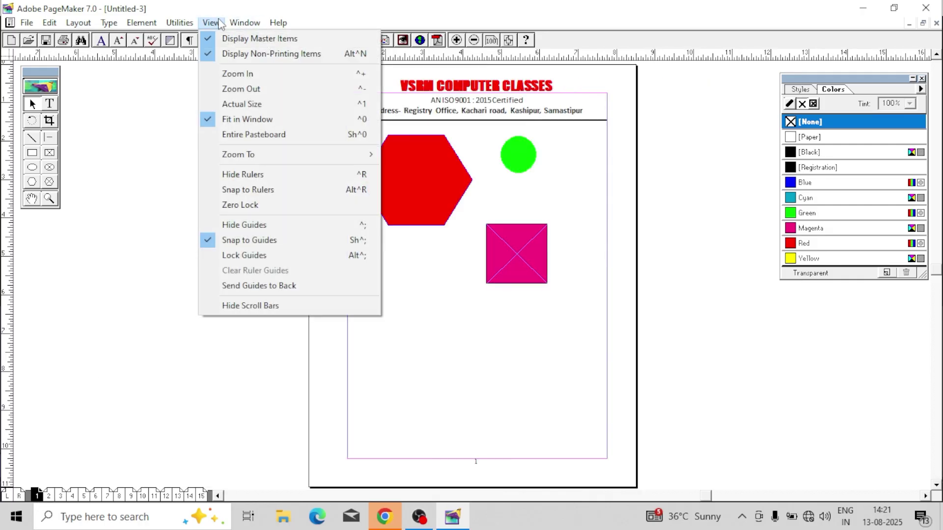
pyautogui.click(244, 23)
pyautogui.moveTo(215, 24)
pyautogui.moveTo(259, 163)
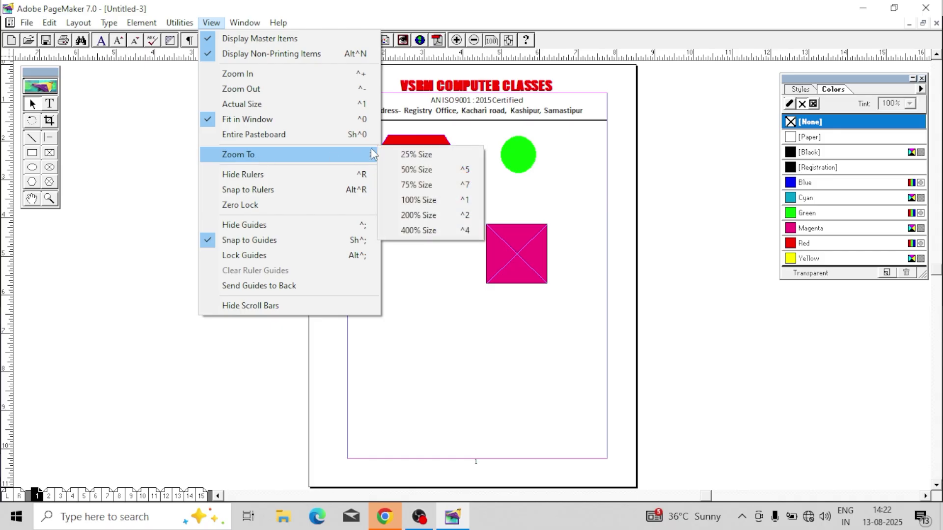
pyautogui.click(420, 160)
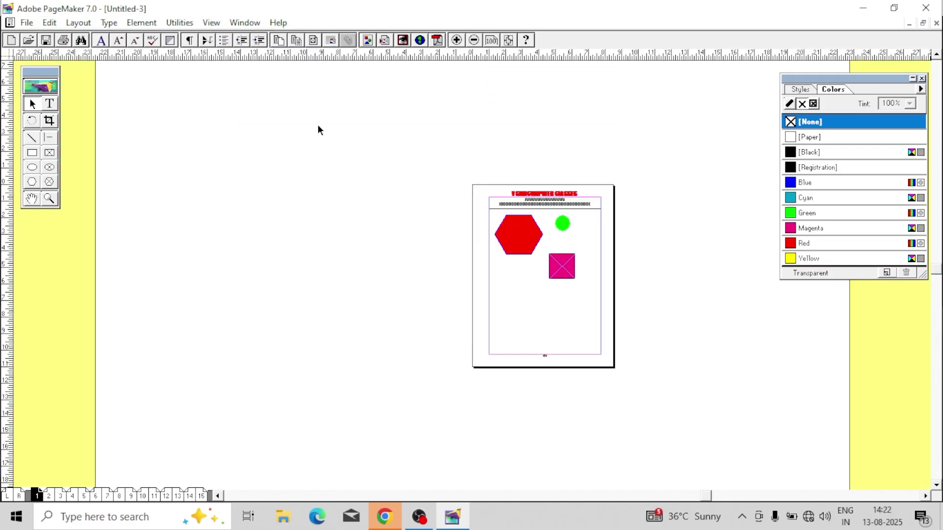
# Zoom page 1 to 50% size and on to 75% size.
pyautogui.click(211, 23)
pyautogui.moveTo(276, 155)
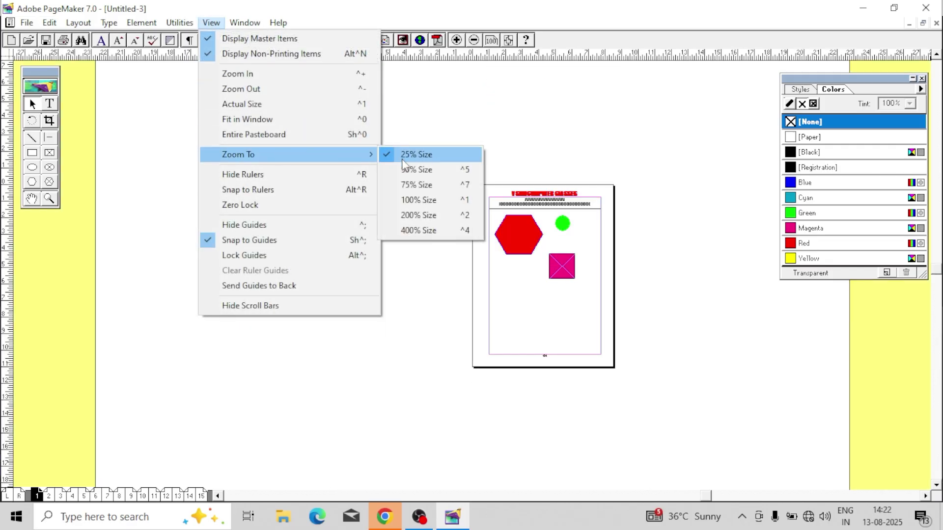
pyautogui.click(425, 172)
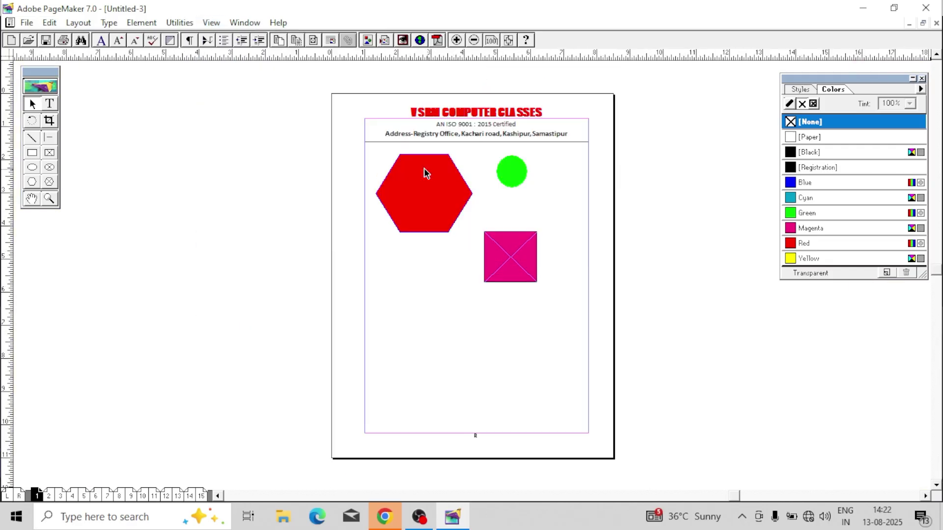
pyautogui.click(179, 23)
pyautogui.moveTo(211, 22)
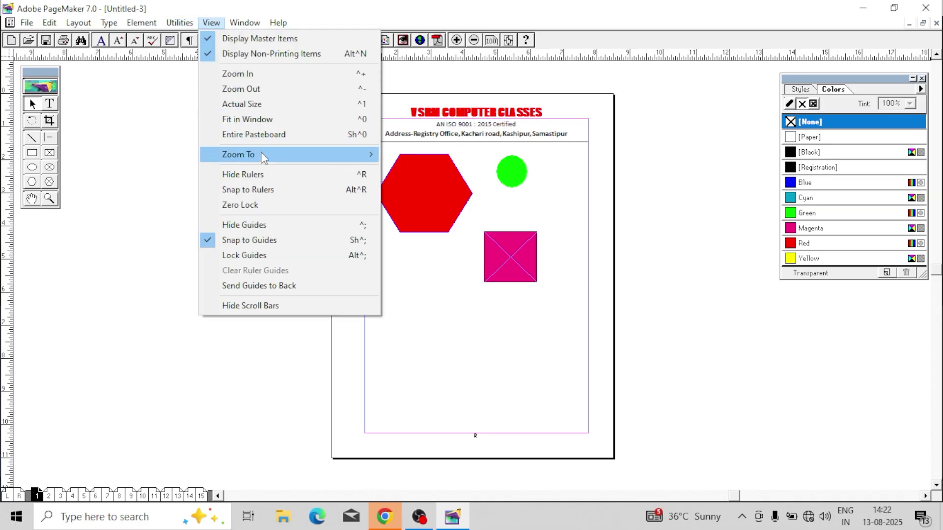
pyautogui.moveTo(260, 154)
pyautogui.click(437, 187)
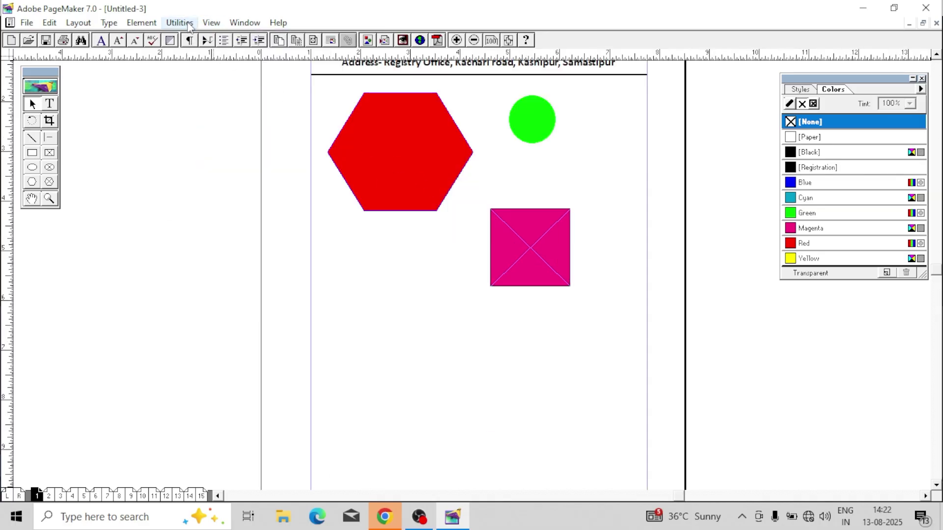
# Zoom page 1 to 100% size, followed by 200% size.
pyautogui.click(211, 23)
pyautogui.moveTo(262, 155)
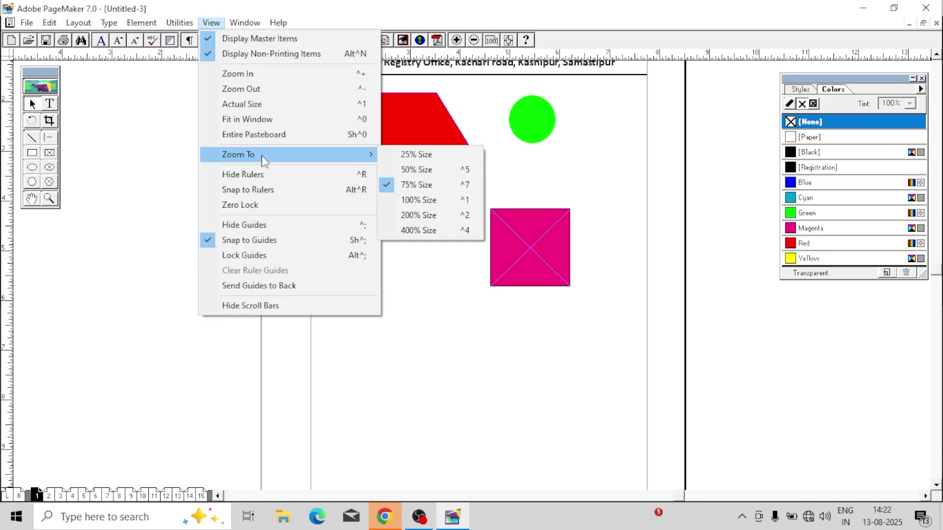
pyautogui.click(422, 199)
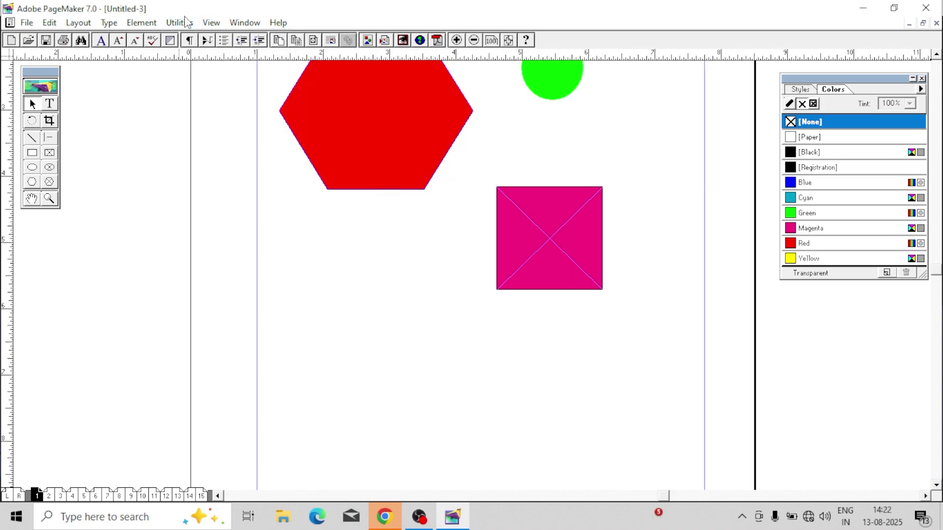
pyautogui.click(212, 23)
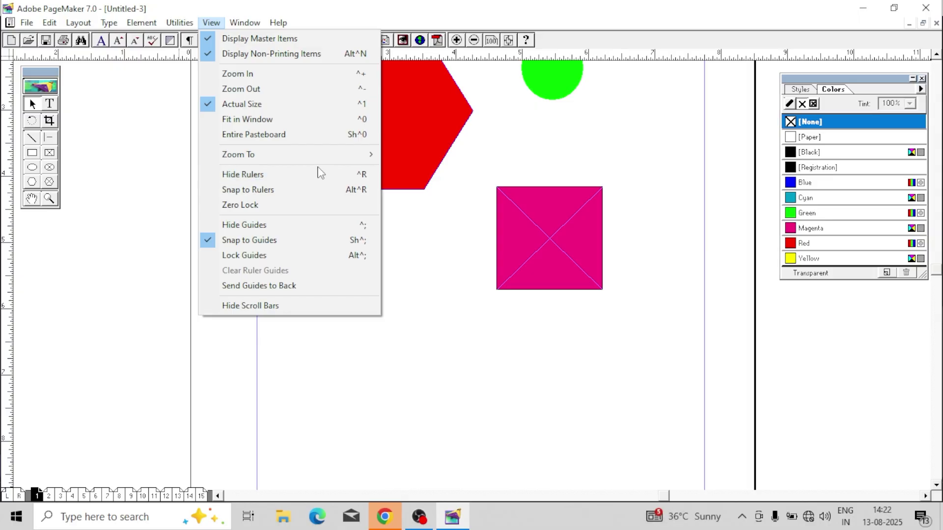
pyautogui.moveTo(317, 155)
pyautogui.click(405, 215)
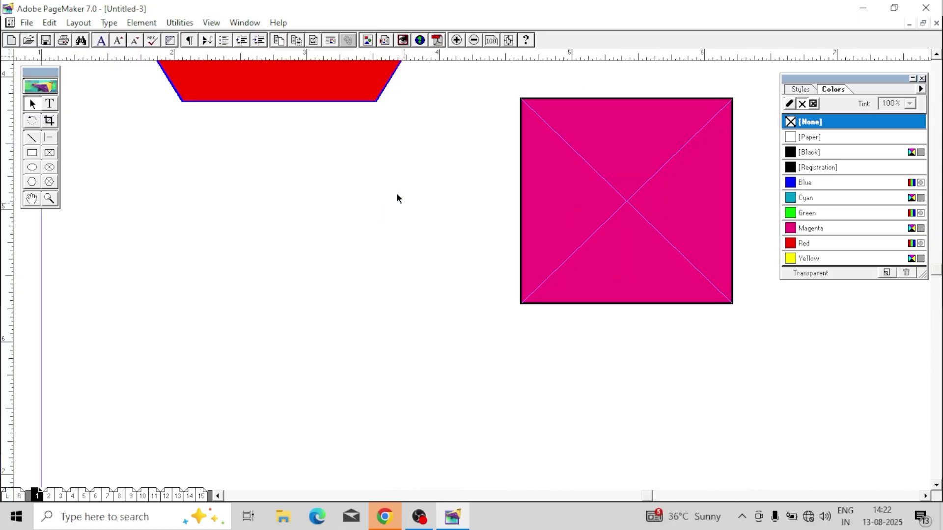
# Enlarge page 1 to 400% size and return it to Actual Size.
pyautogui.click(211, 24)
pyautogui.moveTo(318, 156)
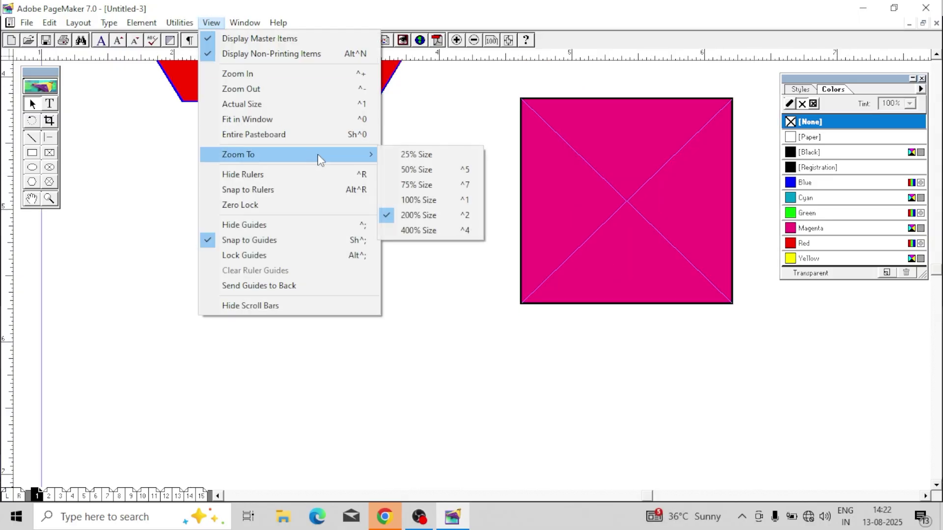
pyautogui.click(421, 230)
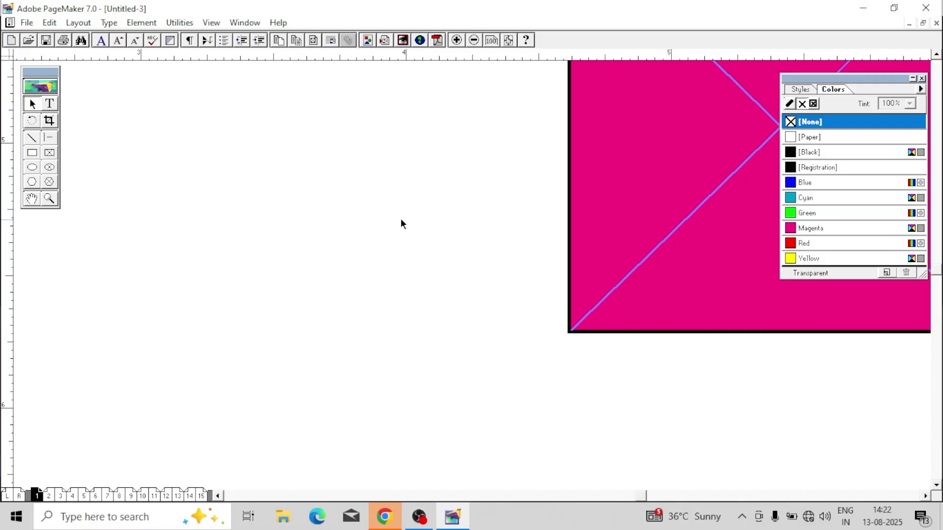
pyautogui.click(212, 23)
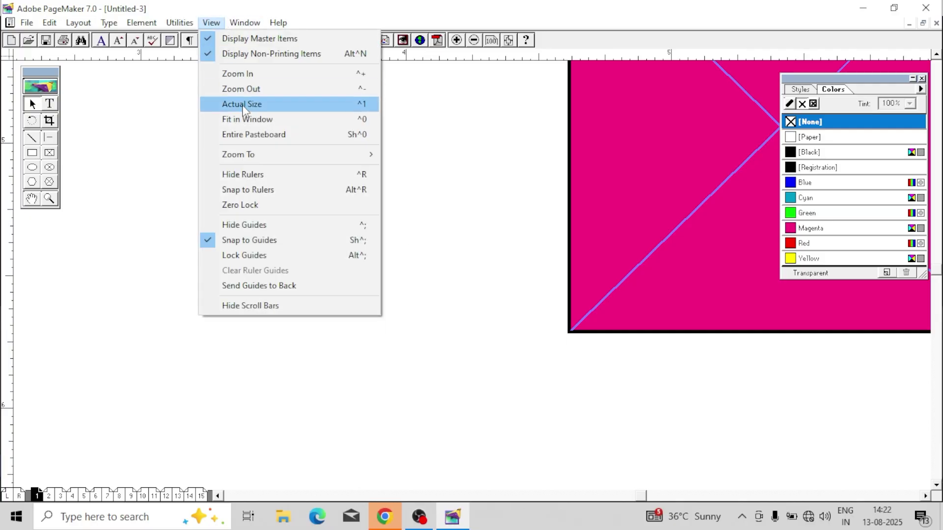
pyautogui.click(246, 118)
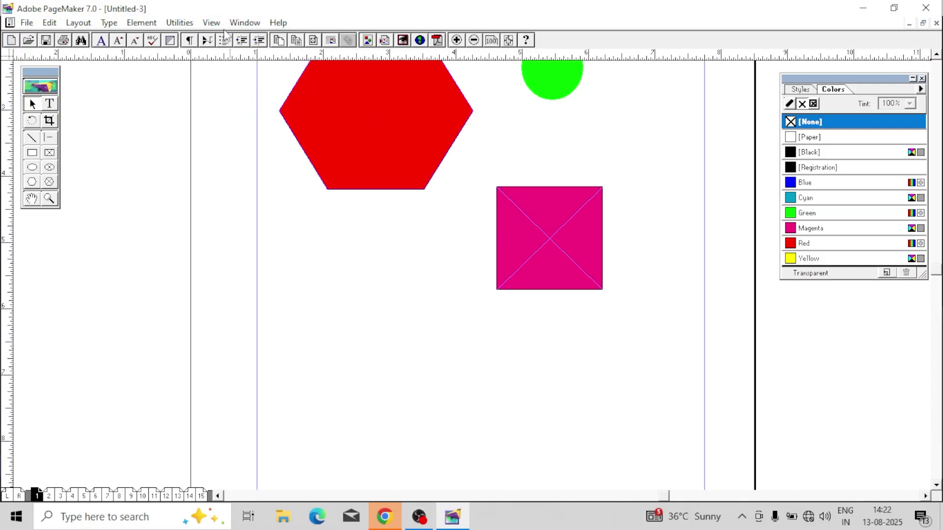
# View the hexagon and circle on page 1 at 200% size and return to Actual Size.
pyautogui.click(211, 23)
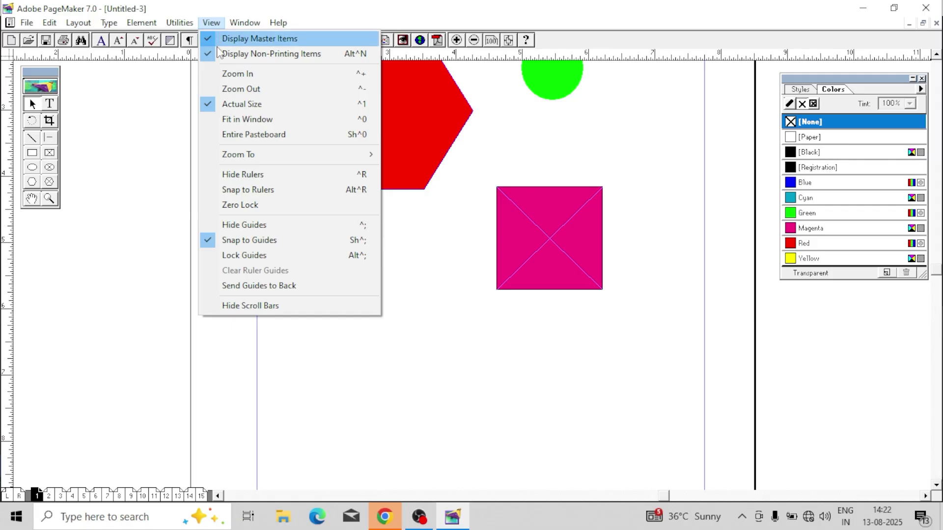
pyautogui.moveTo(276, 160)
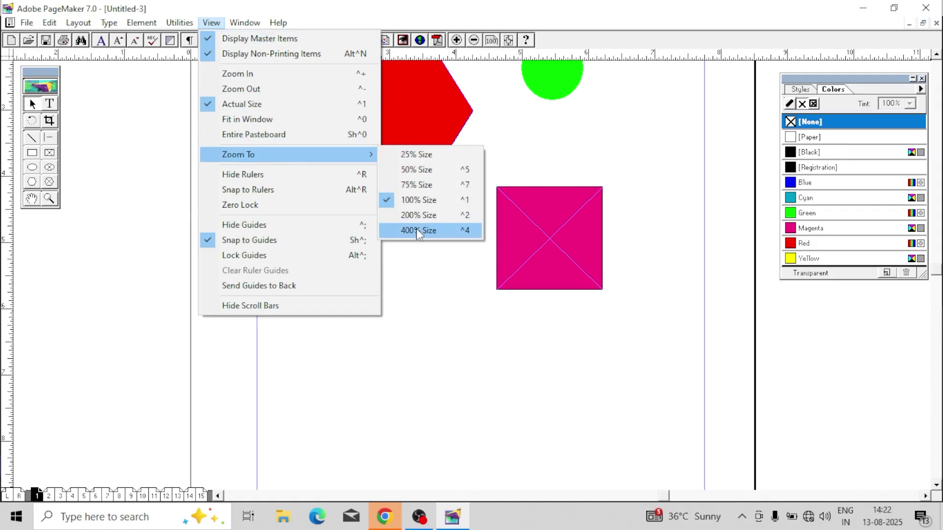
pyautogui.click(410, 214)
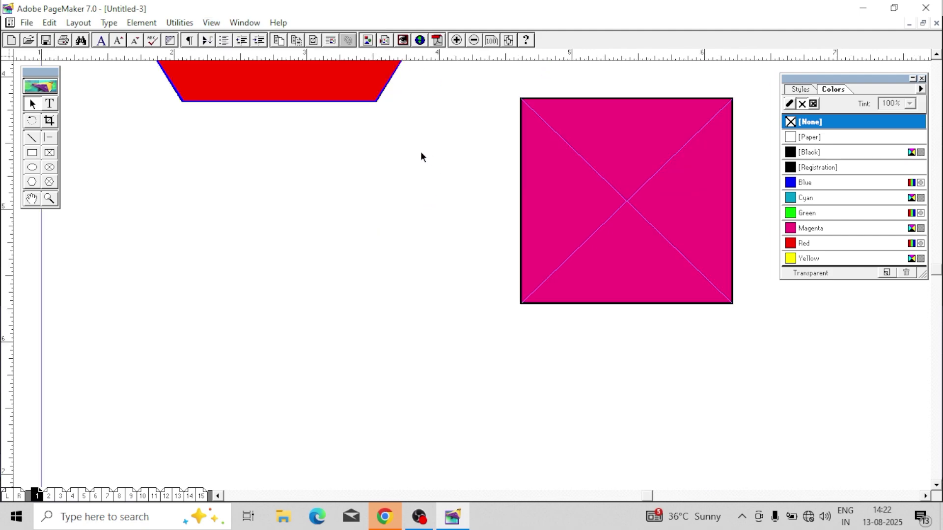
pyautogui.click(32, 199)
pyautogui.moveTo(233, 140); pyautogui.dragTo(209, 96)
pyautogui.click(211, 23)
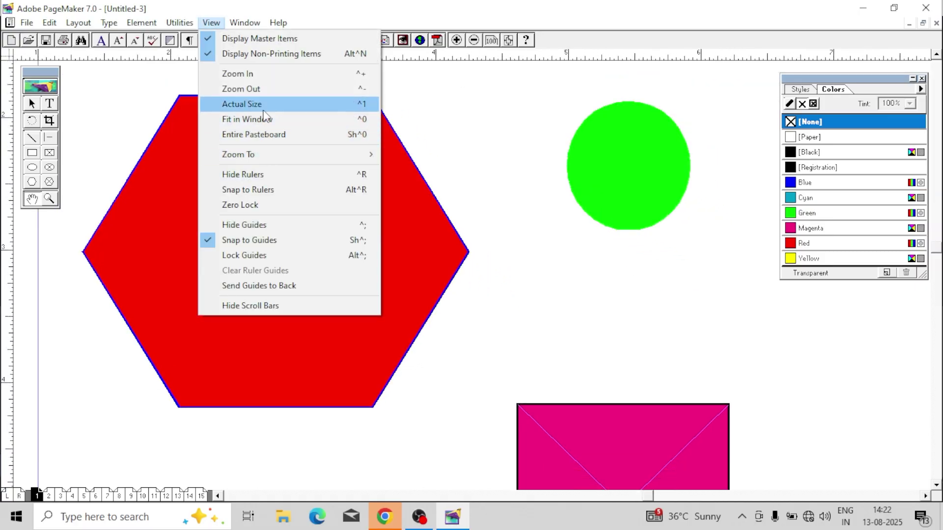
pyautogui.click(238, 103)
# Place horizontal ruler guides at about 4.6, 5.3 and 6.1 inches and vertical guides at about 1.5 and 2.3 inches on page 1.
pyautogui.click(211, 23)
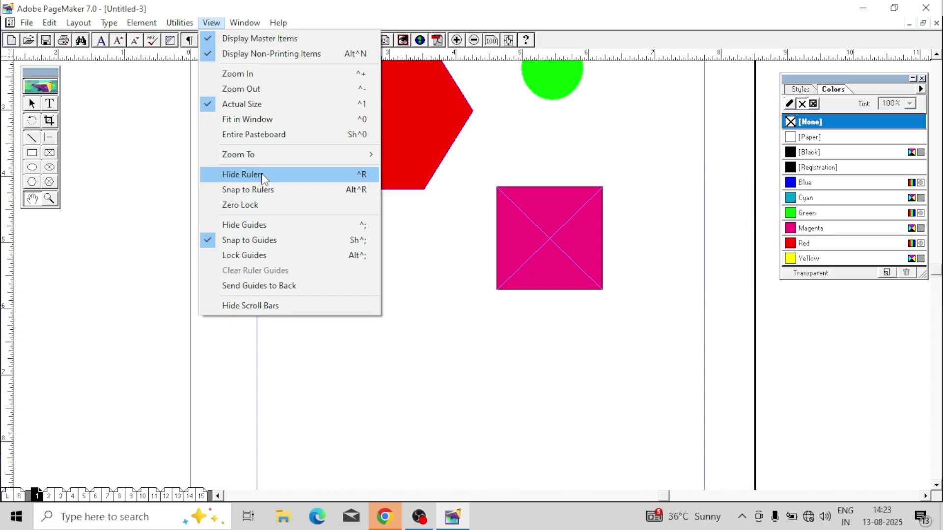
pyautogui.click(456, 228)
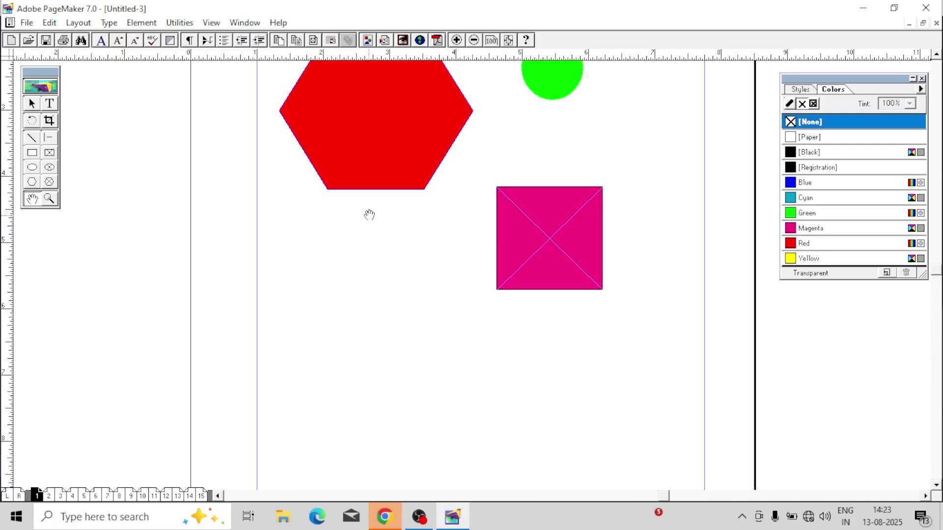
pyautogui.moveTo(356, 253); pyautogui.dragTo(387, 322)
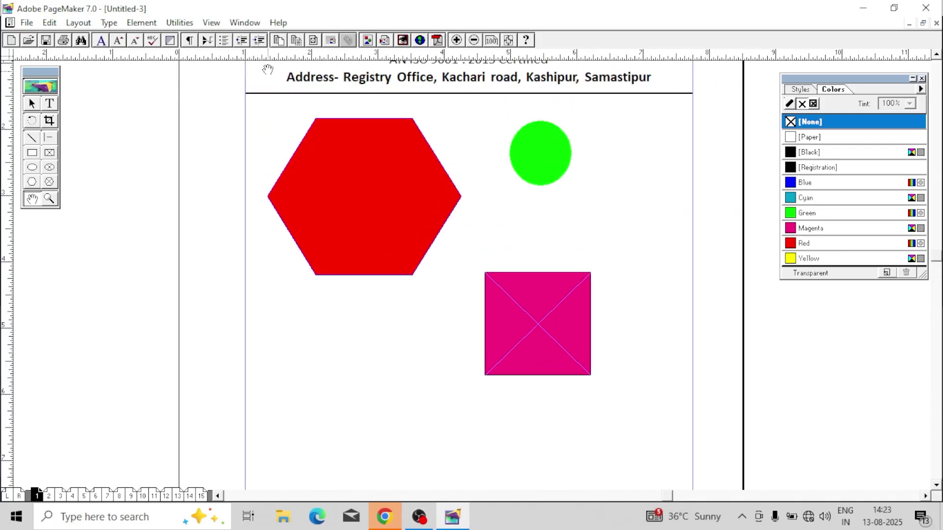
pyautogui.click(31, 102)
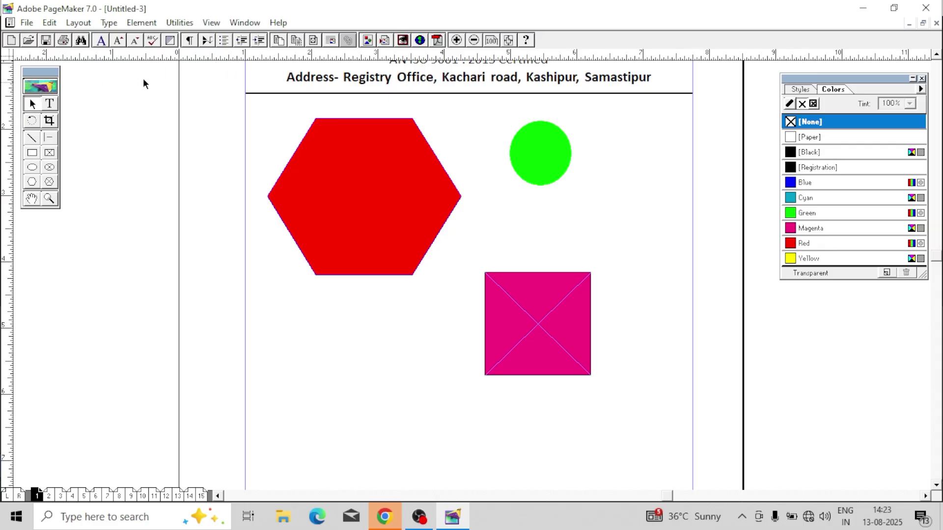
pyautogui.moveTo(253, 54); pyautogui.dragTo(294, 402)
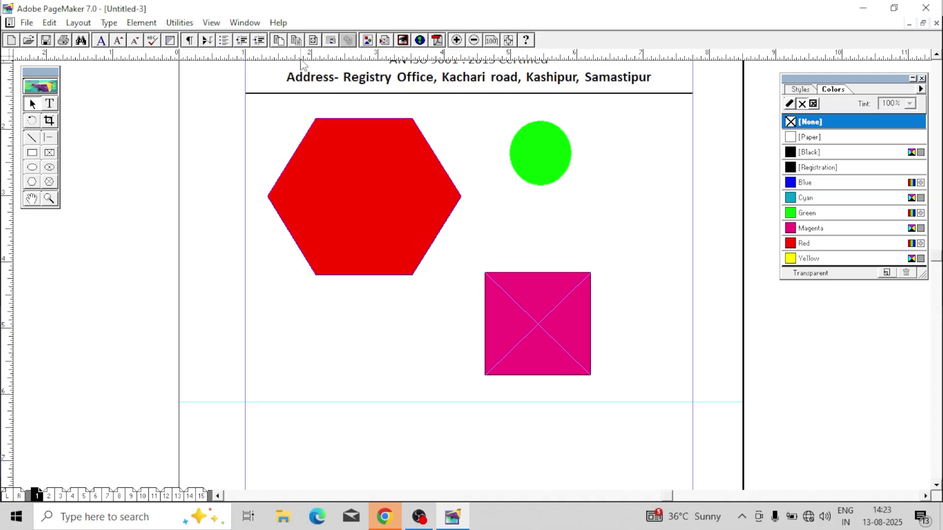
pyautogui.moveTo(337, 254); pyautogui.dragTo(343, 299)
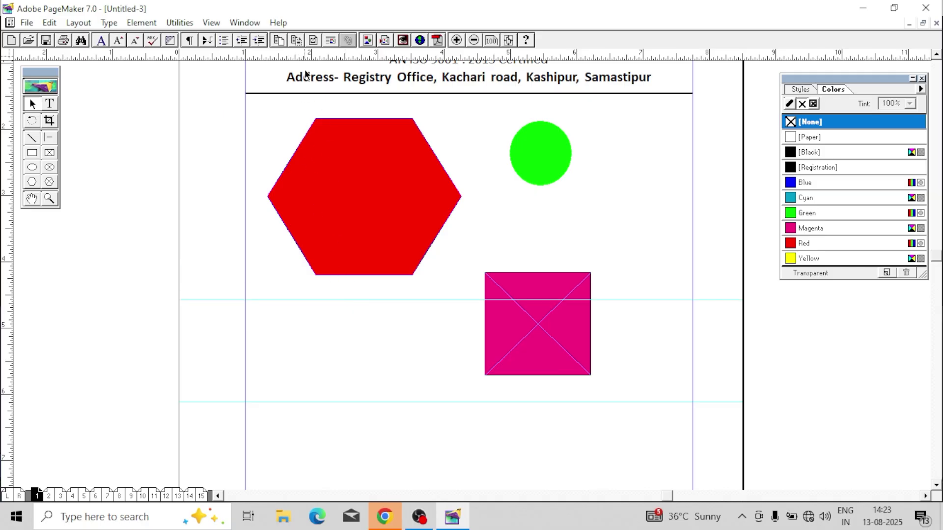
pyautogui.moveTo(310, 54); pyautogui.dragTo(388, 345)
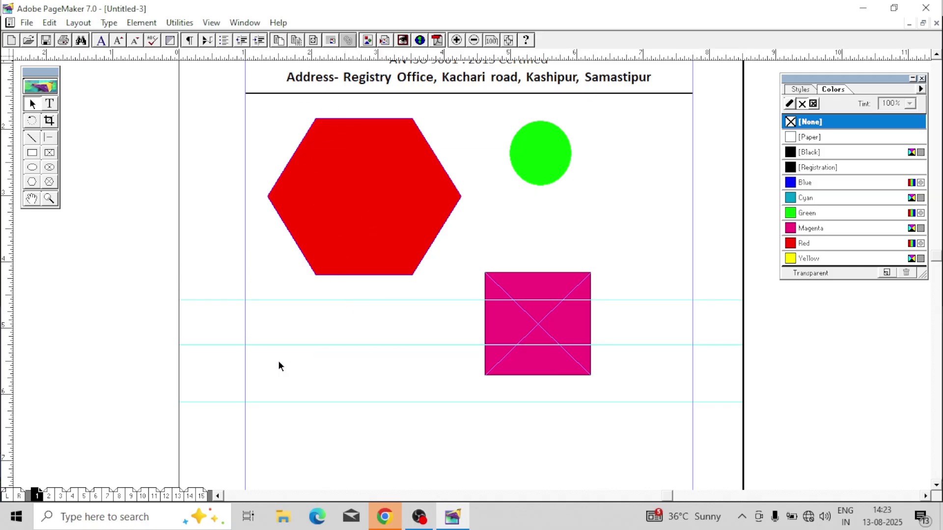
pyautogui.moveTo(4, 331); pyautogui.dragTo(279, 326)
pyautogui.moveTo(6, 330); pyautogui.dragTo(330, 365)
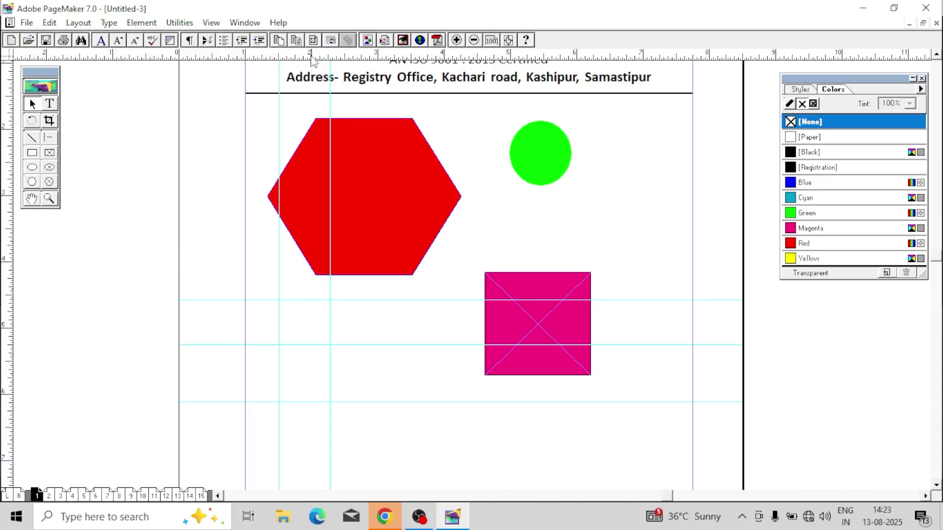
# Hide the rulers and show them again.
pyautogui.click(212, 24)
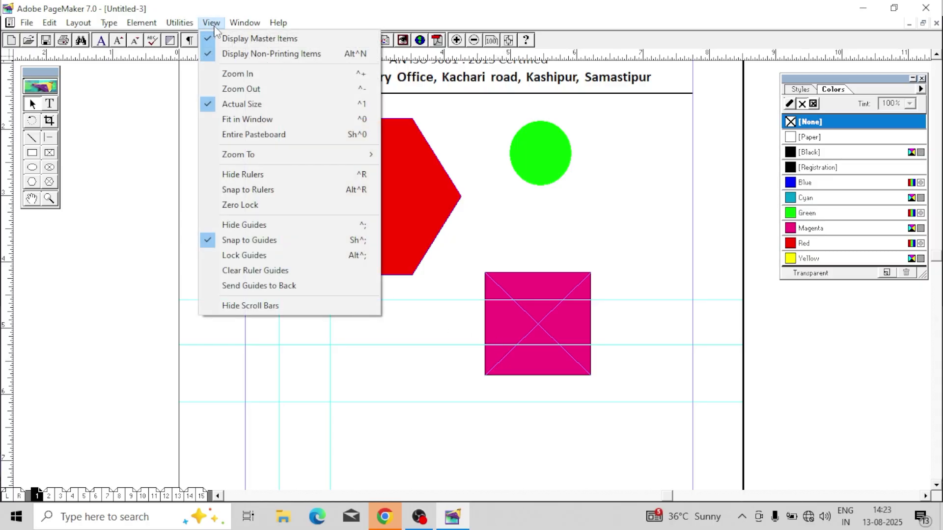
pyautogui.click(264, 176)
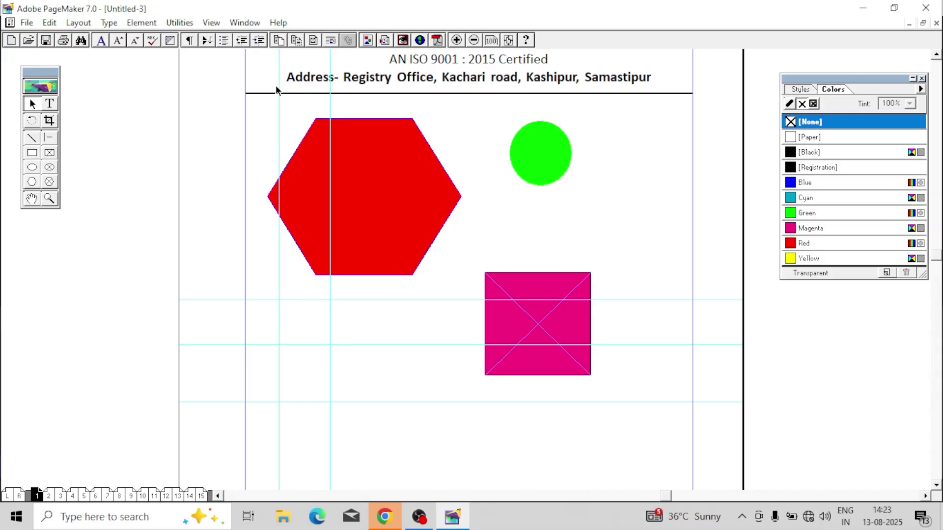
pyautogui.click(210, 22)
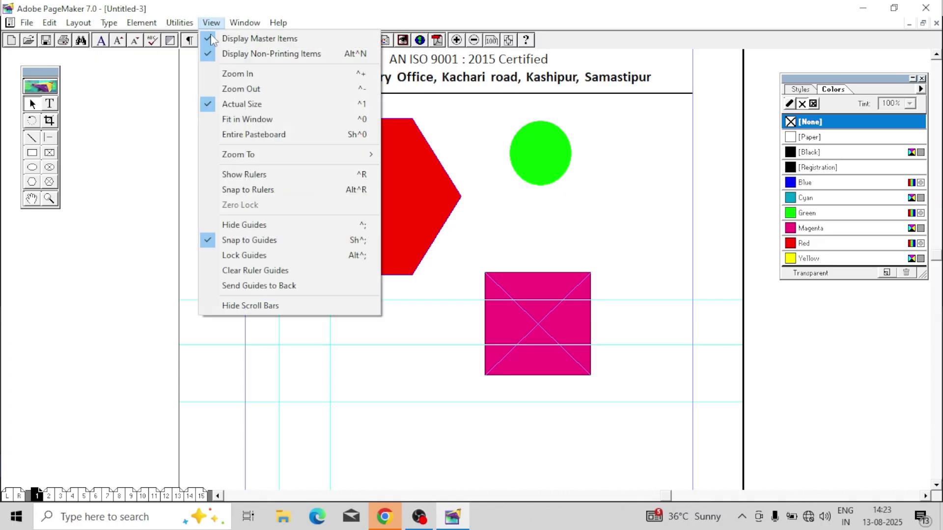
pyautogui.click(262, 175)
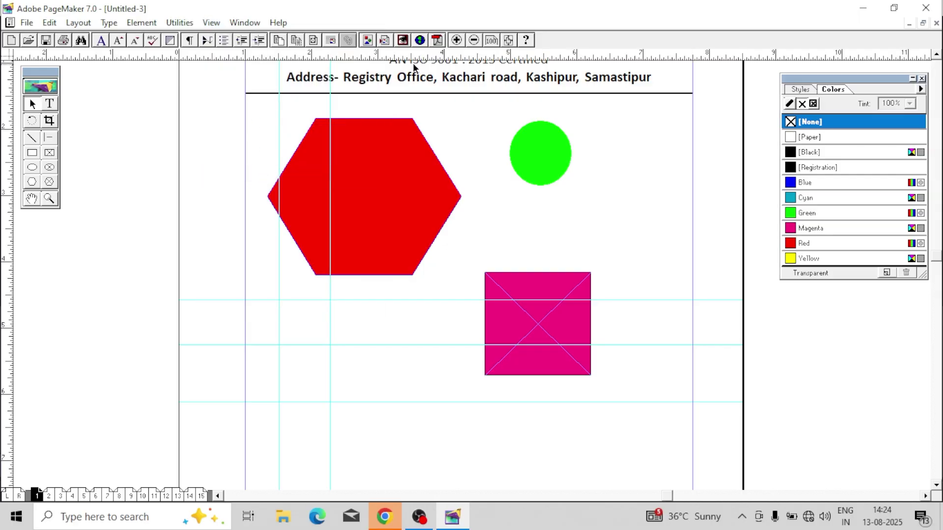
# Add a horizontal ruler guide at about 2.5 inches, crossing the red hexagon and green circle.
pyautogui.click(211, 23)
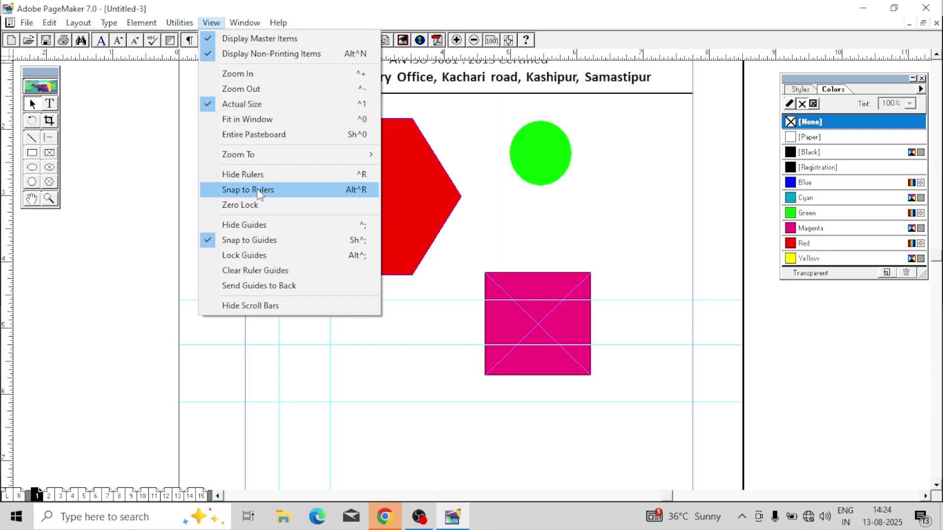
pyautogui.click(507, 234)
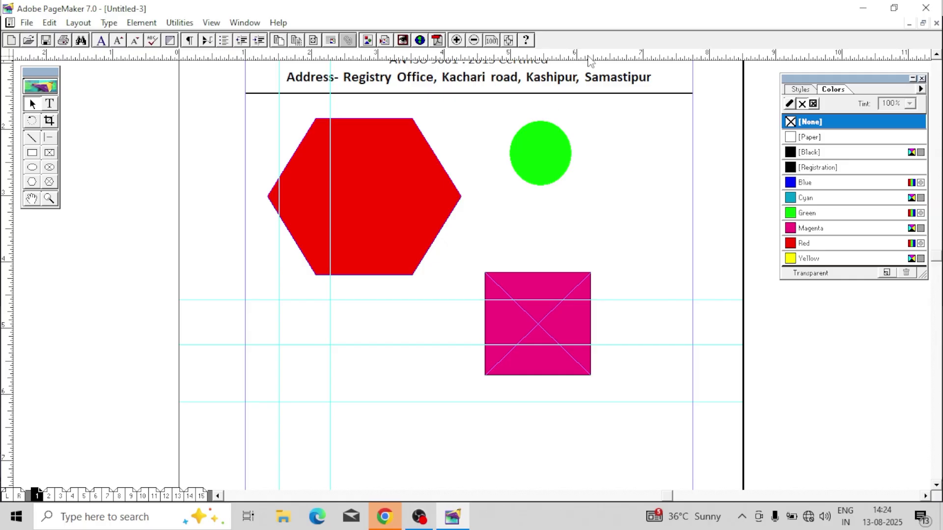
pyautogui.moveTo(591, 61); pyautogui.dragTo(627, 160)
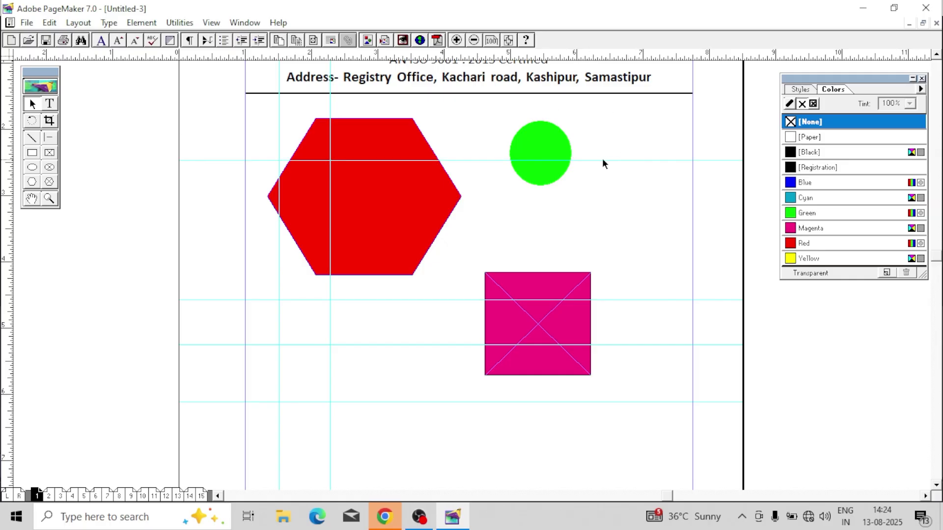
# Turn on Snap to Rulers and rearrange the green circle, magenta square and red hexagon in a row below the header.
pyautogui.moveTo(549, 143); pyautogui.dragTo(639, 206)
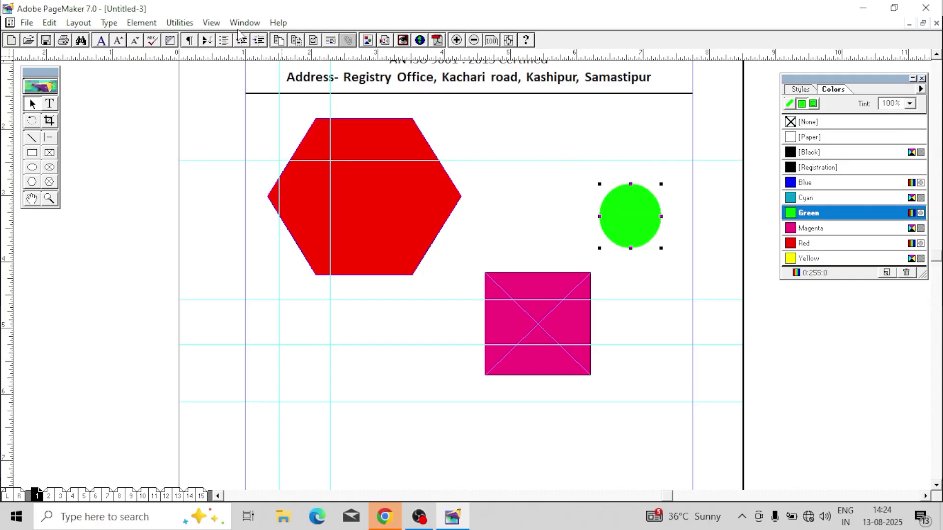
pyautogui.click(211, 23)
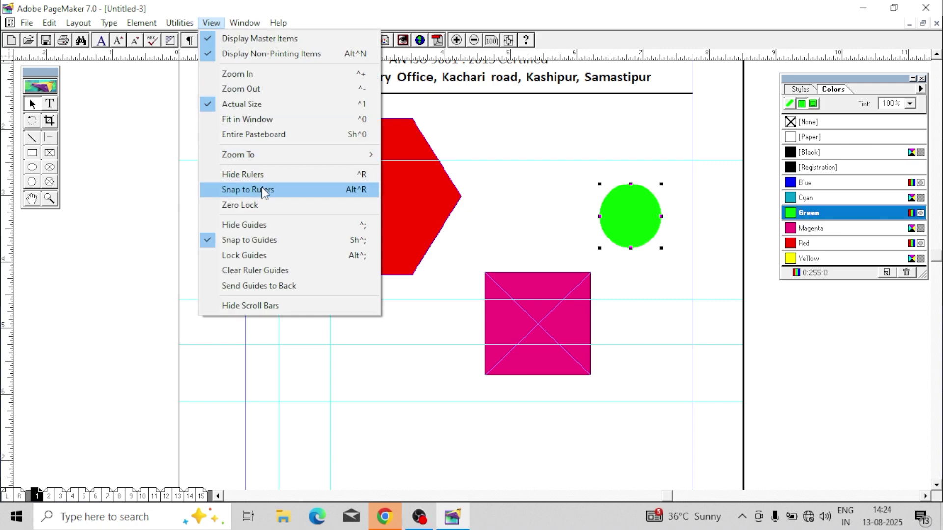
pyautogui.click(264, 191)
pyautogui.moveTo(633, 219); pyautogui.dragTo(661, 273)
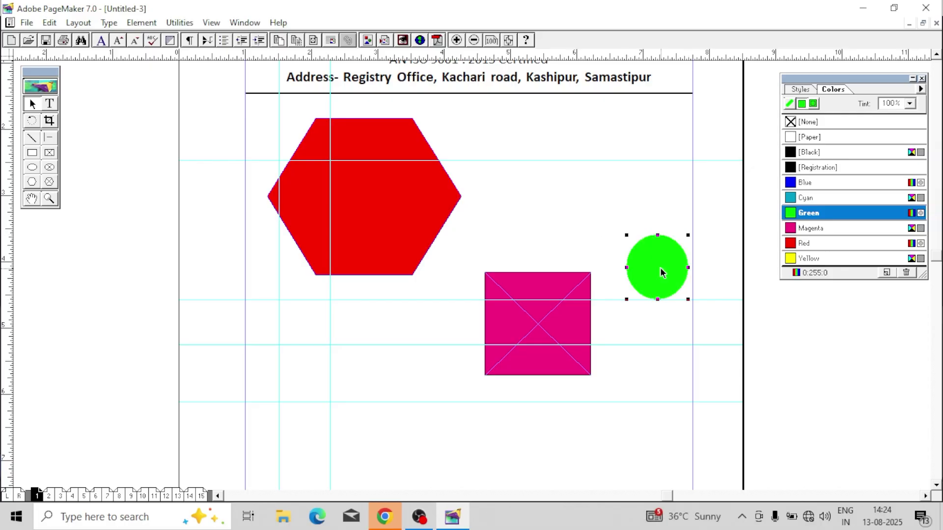
pyautogui.moveTo(549, 288); pyautogui.dragTo(554, 209)
pyautogui.moveTo(365, 194); pyautogui.dragTo(366, 221)
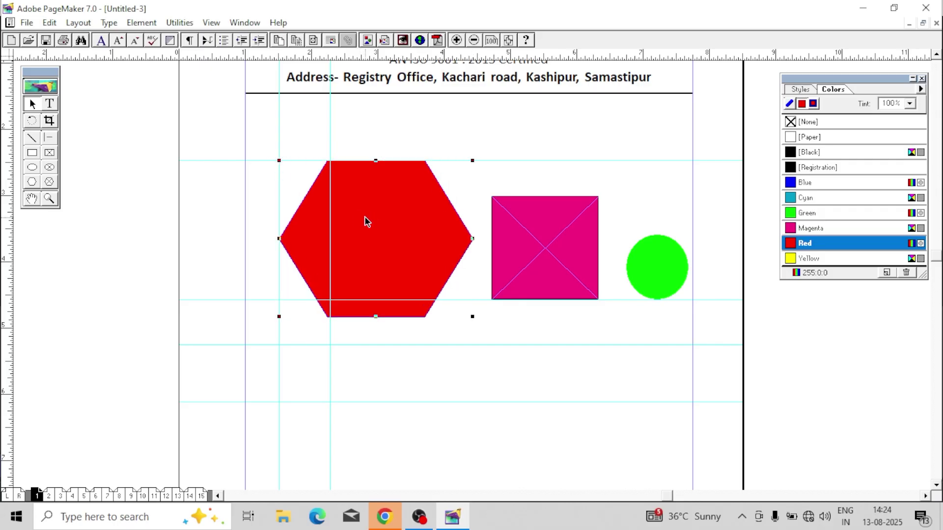
pyautogui.click(473, 205)
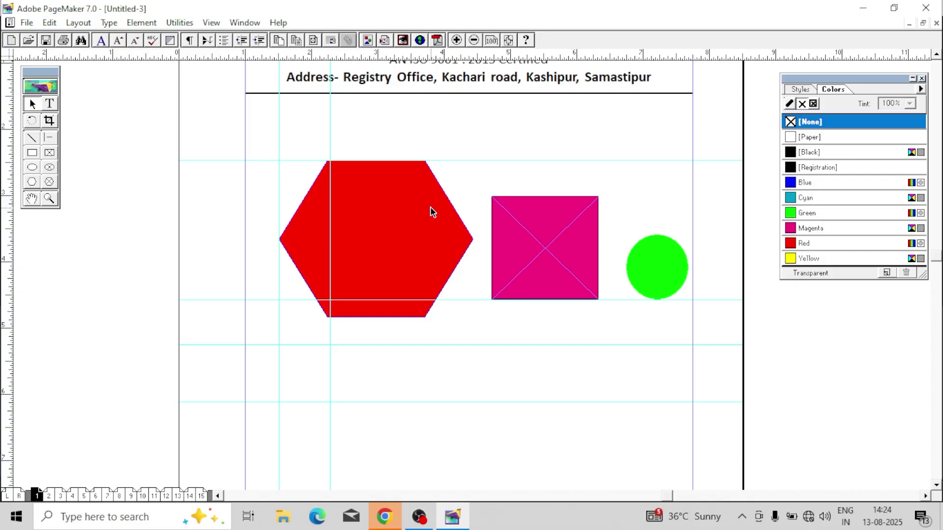
# Turn off Snap to Rulers and move the red hexagon toward the magenta square until their edges overlap.
pyautogui.click(211, 23)
pyautogui.click(260, 184)
pyautogui.click(405, 216)
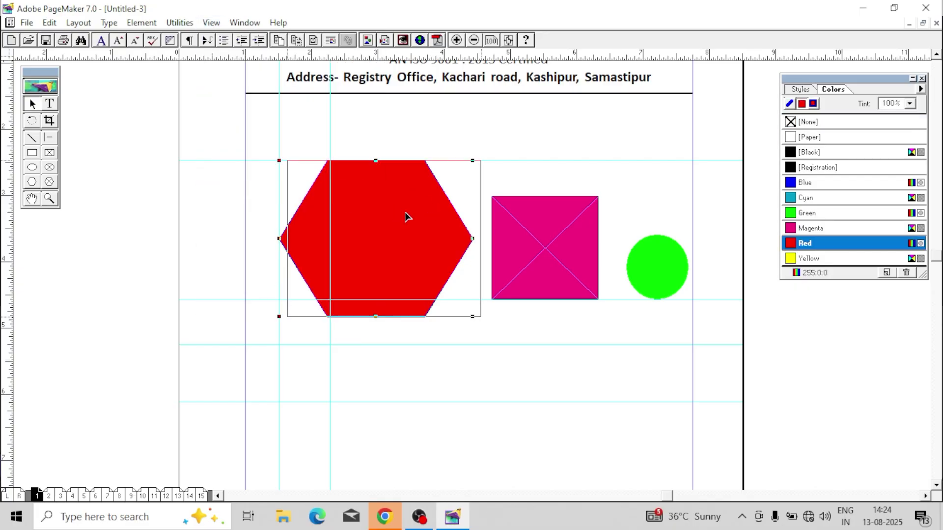
pyautogui.moveTo(406, 216); pyautogui.dragTo(433, 217)
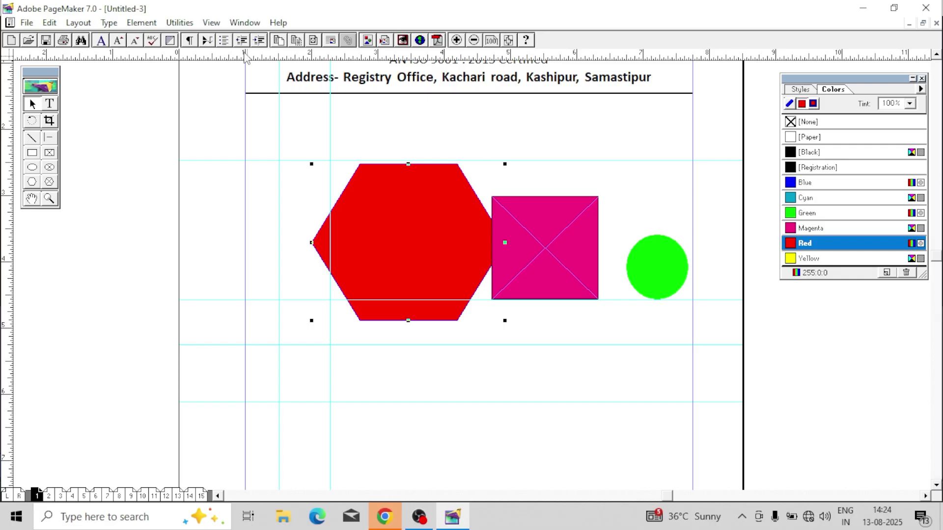
# Move the ruler zero point to the upper-left corner of page 1's margins.
pyautogui.click(211, 22)
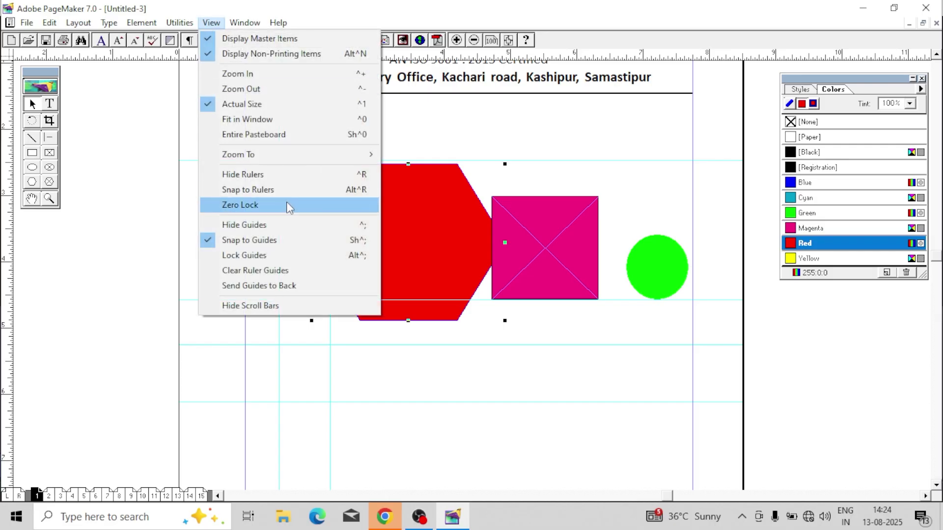
pyautogui.click(488, 126)
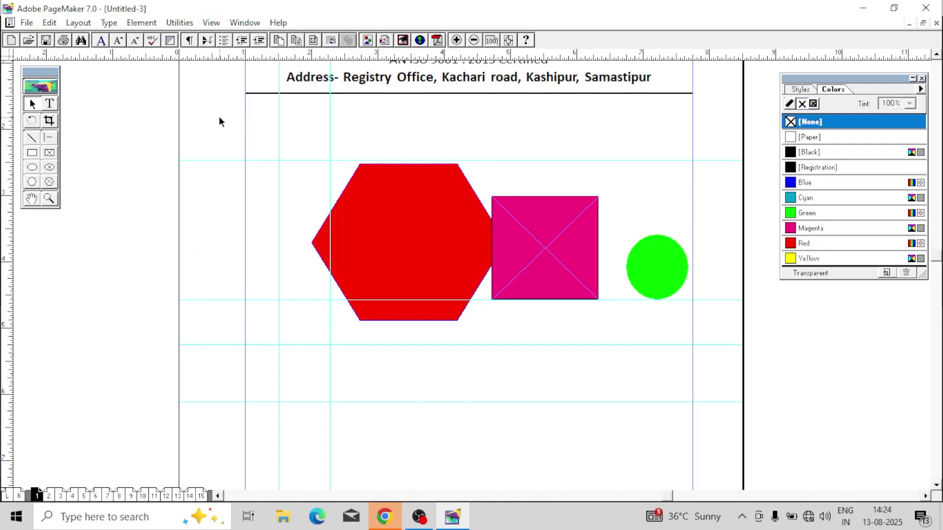
pyautogui.scroll(3, 157, 144)
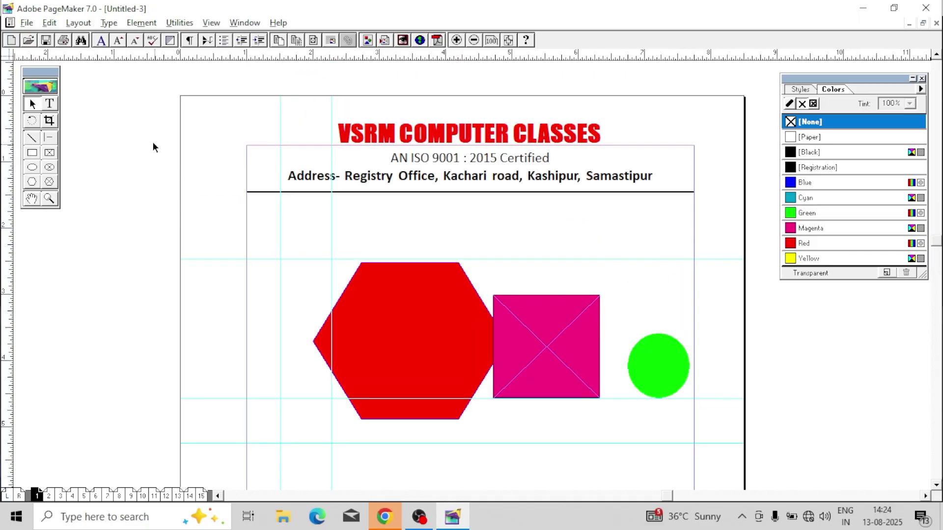
pyautogui.moveTo(152, 142); pyautogui.dragTo(168, 178)
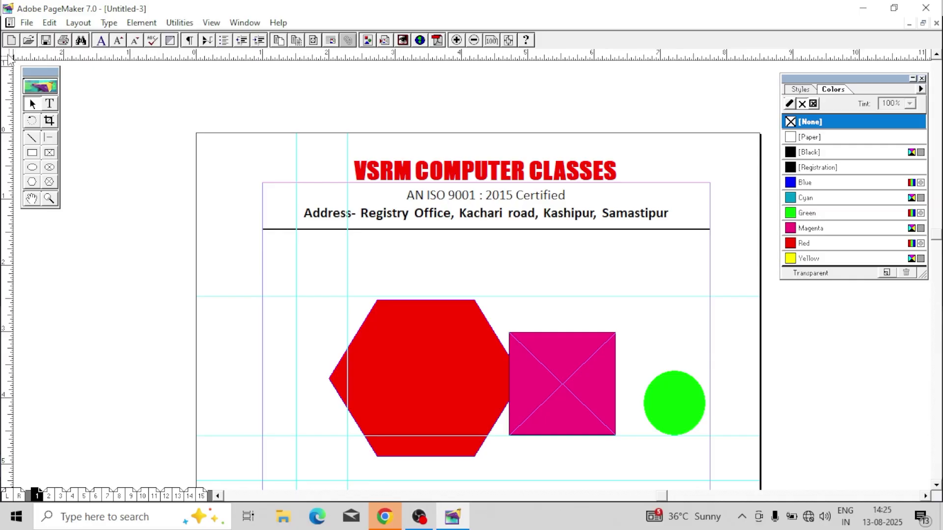
pyautogui.moveTo(9, 58); pyautogui.dragTo(212, 157)
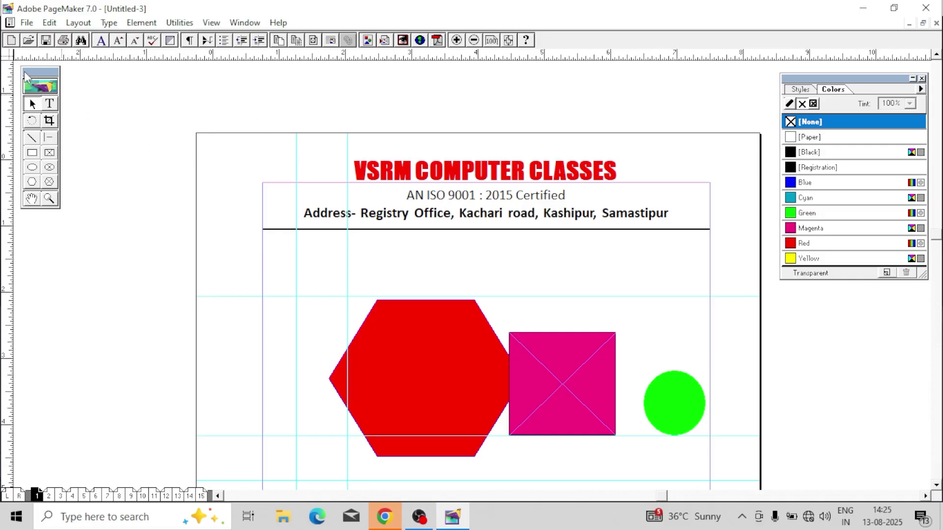
pyautogui.moveTo(10, 62); pyautogui.dragTo(261, 182)
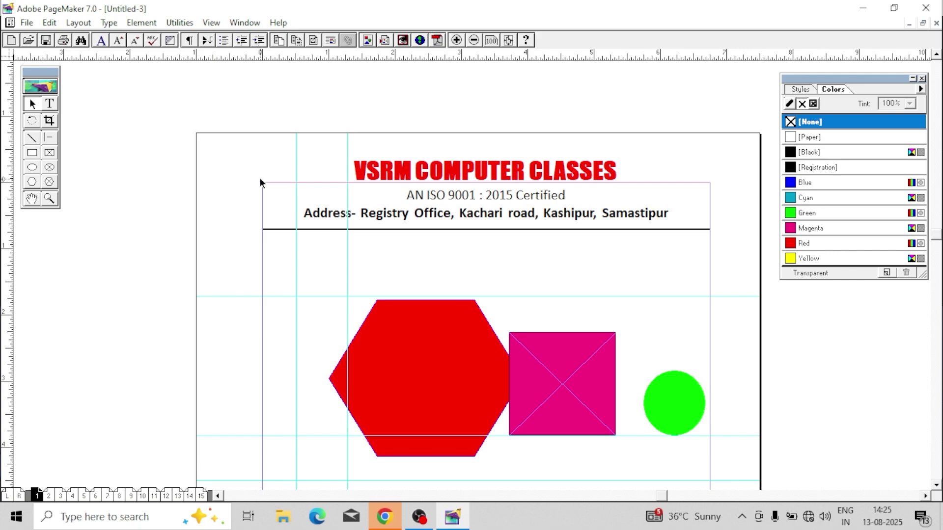
# Turn Zero Lock on and off again, and return the ruler zero point to the page's upper-left corner.
pyautogui.click(211, 23)
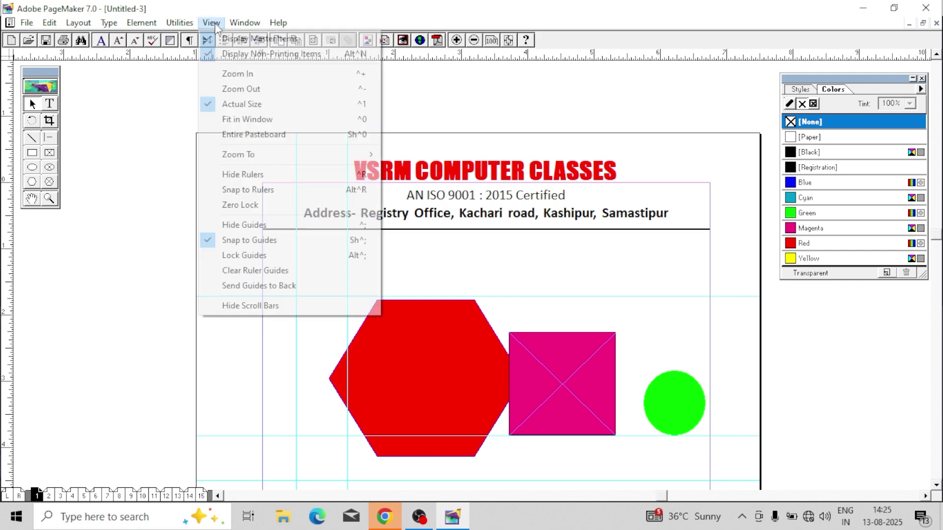
pyautogui.click(248, 205)
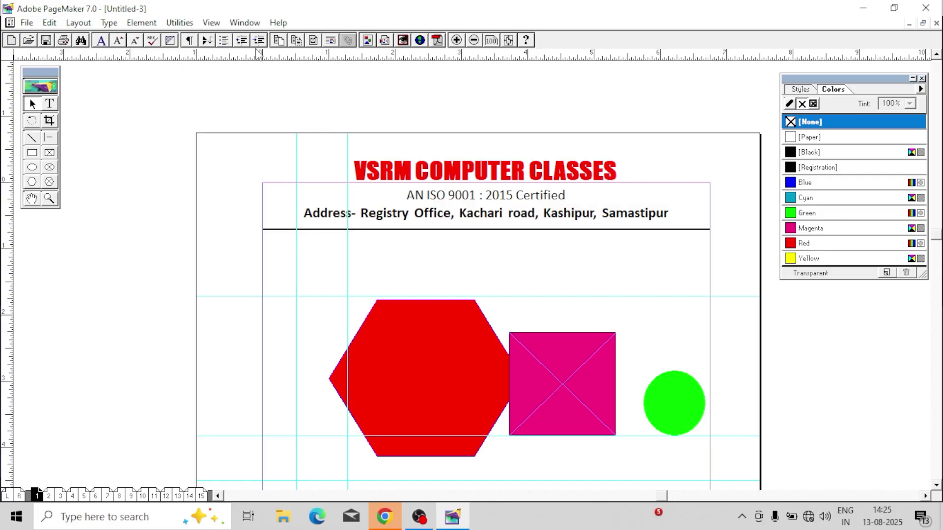
pyautogui.click(211, 23)
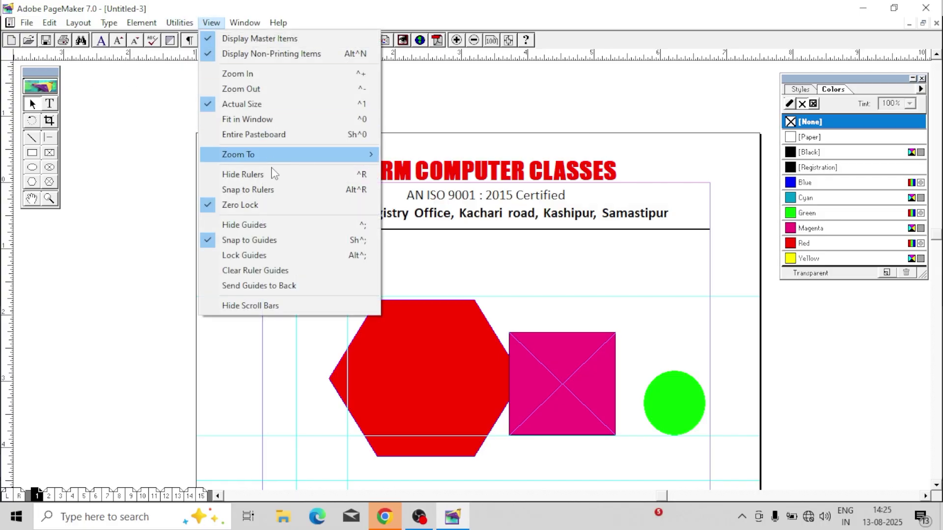
pyautogui.click(270, 204)
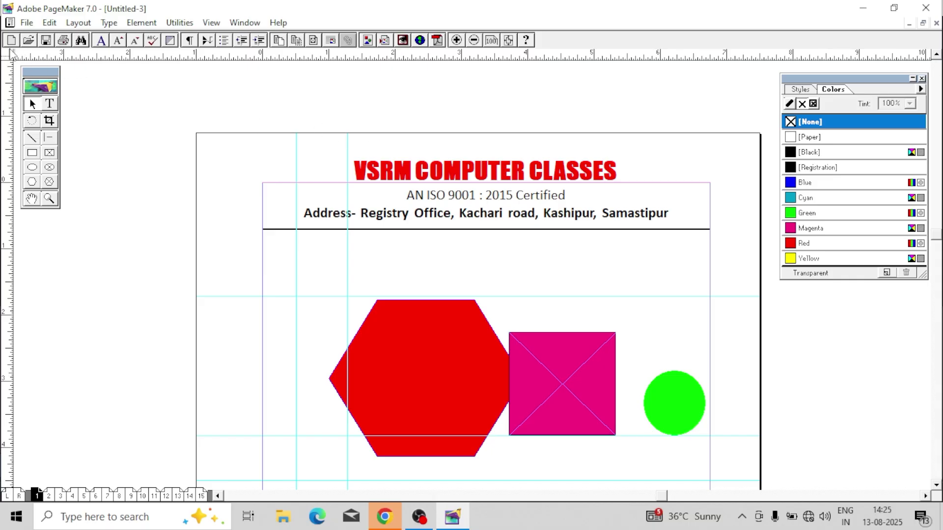
pyautogui.moveTo(12, 53); pyautogui.dragTo(196, 132)
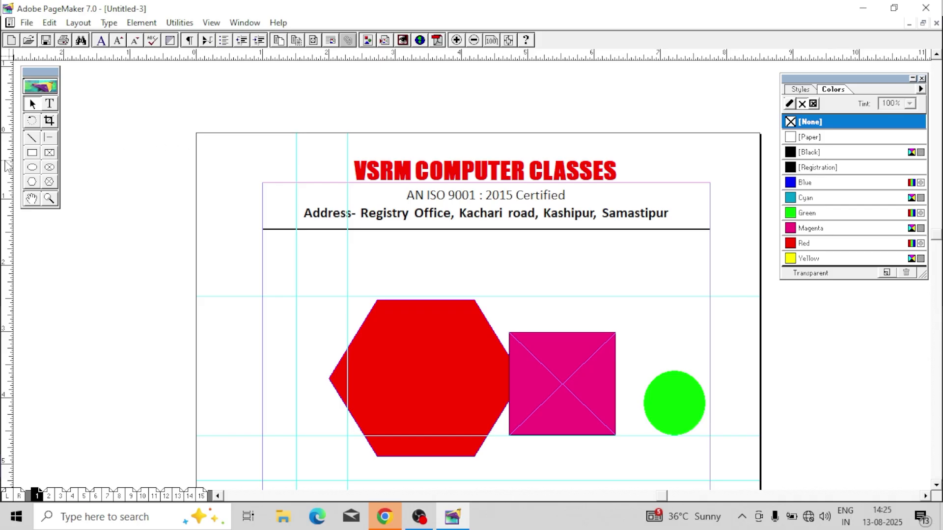
# Turn on Zero Lock and move the two vertical ruler guides to about 1 inch and 3 inches.
pyautogui.click(212, 22)
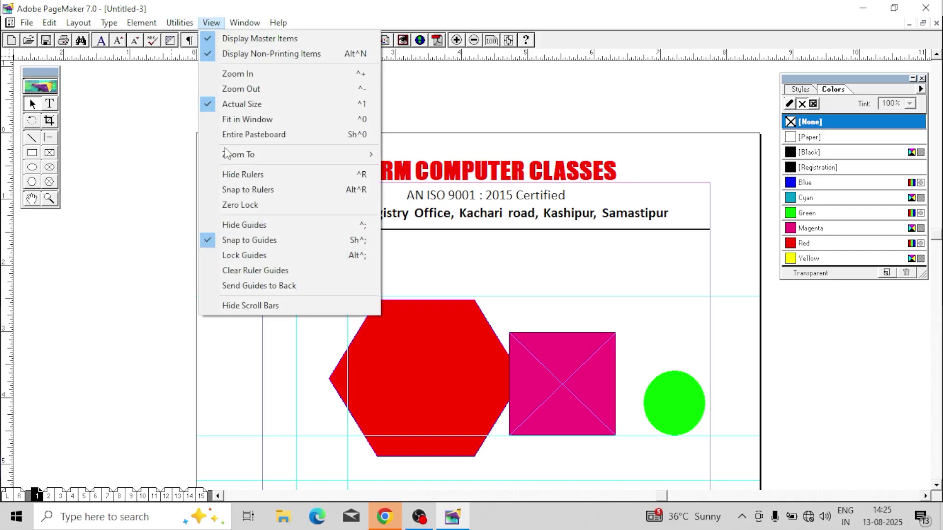
pyautogui.click(256, 204)
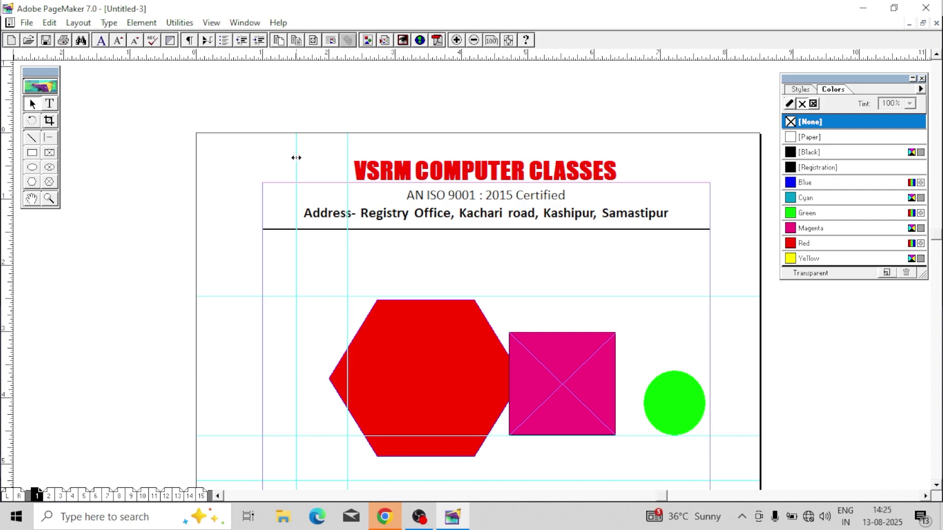
pyautogui.moveTo(296, 155); pyautogui.dragTo(263, 159)
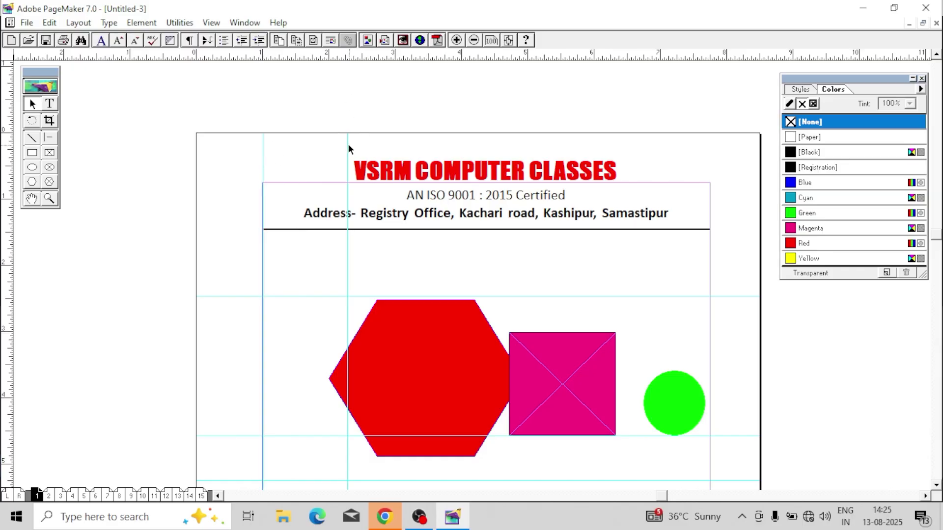
pyautogui.moveTo(347, 148); pyautogui.dragTo(396, 157)
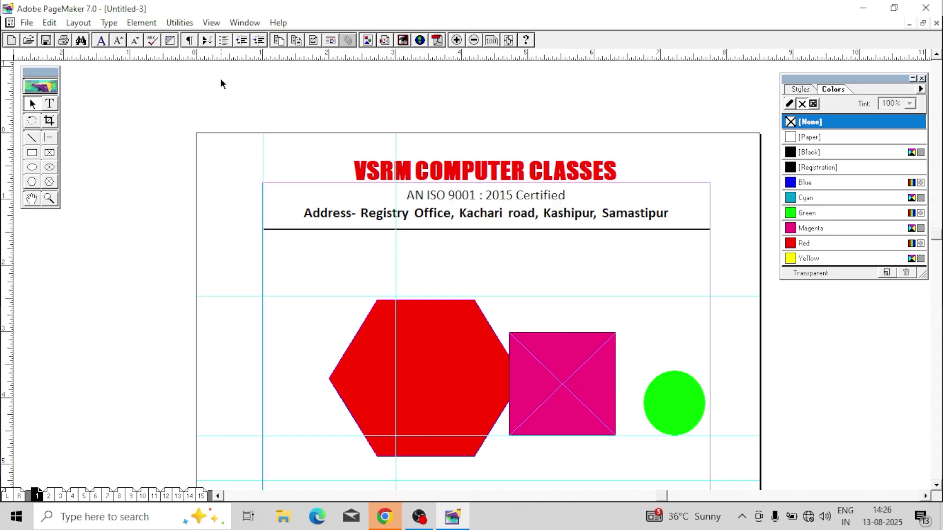
# Turn off Zero Lock and move the zero point outside the page, about 0.4 inches left of and 0.5 inches above its upper-left corner.
pyautogui.click(205, 23)
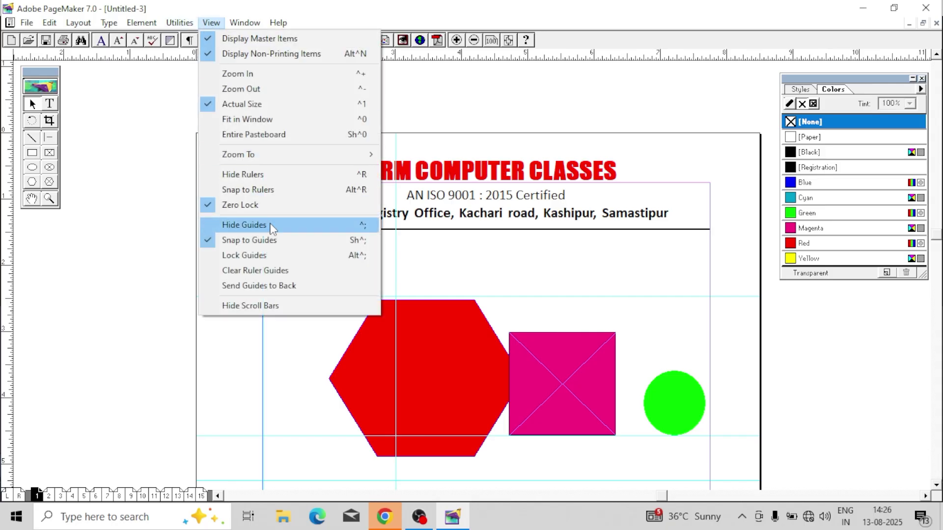
pyautogui.click(242, 213)
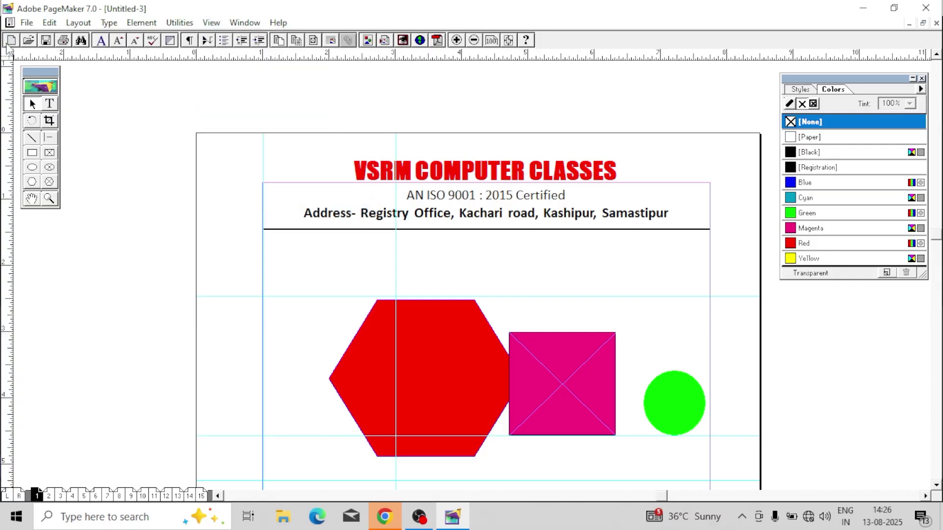
pyautogui.moveTo(9, 54); pyautogui.dragTo(167, 99)
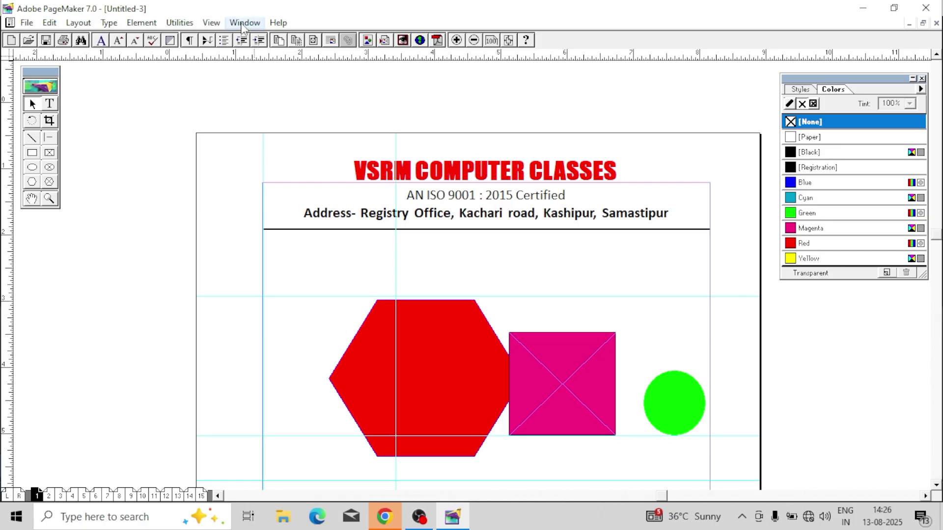
pyautogui.click(211, 23)
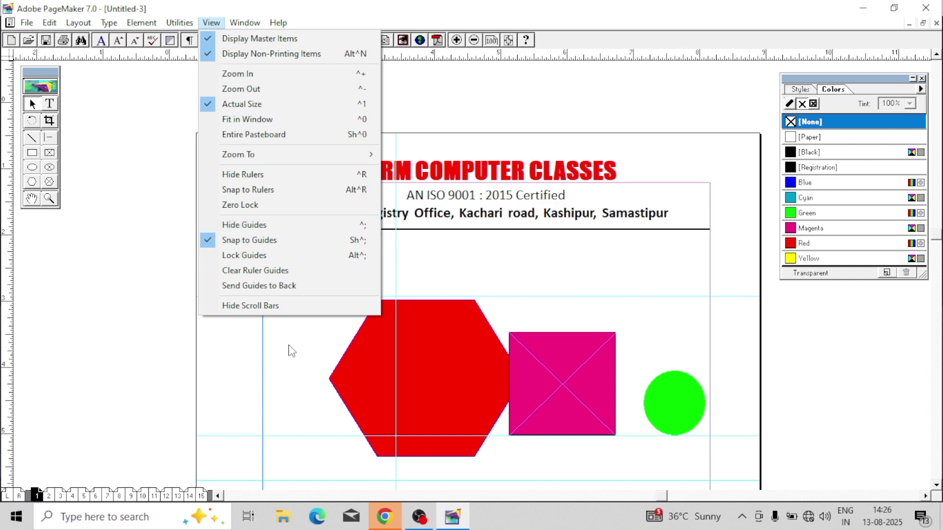
pyautogui.click(273, 345)
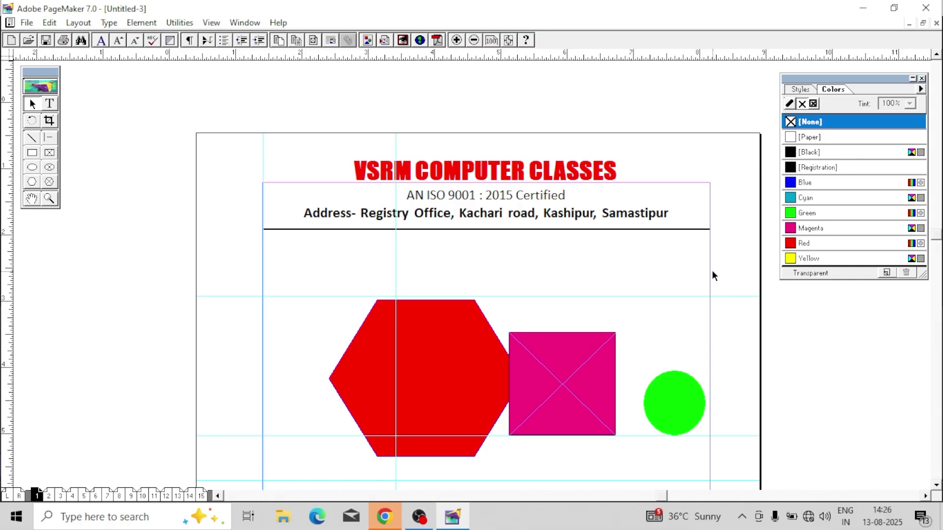
# Hide the guides, toggle their visibility several times, and show them again.
pyautogui.click(212, 23)
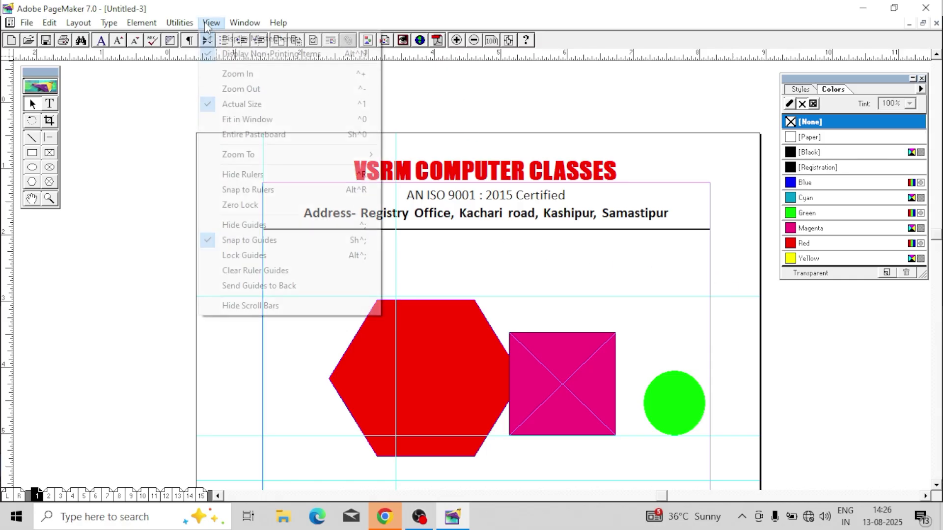
pyautogui.click(264, 226)
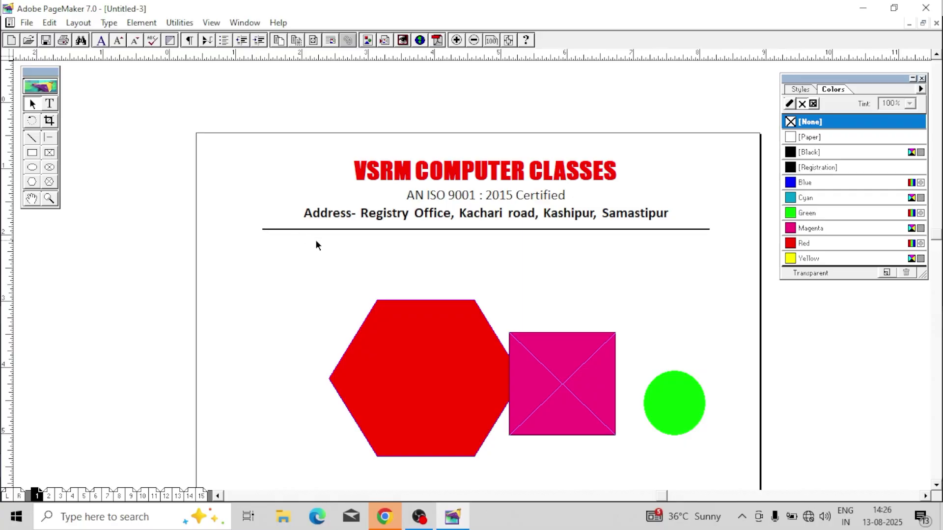
pyautogui.scroll(-2, 541, 280)
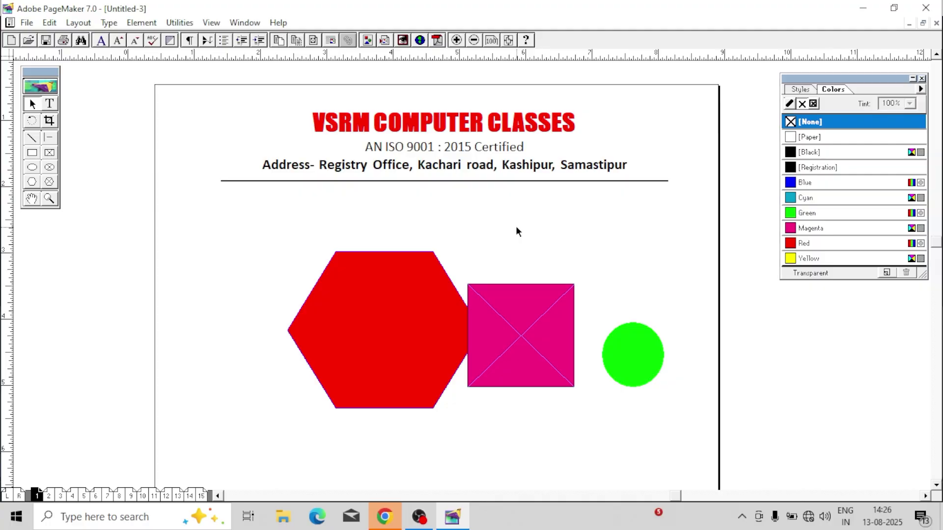
pyautogui.hotkey('ctrl', ';')
pyautogui.hotkey('ctrl', ';')
pyautogui.hotkey('ctrl', ';')
pyautogui.hotkey('ctrl', ';')
pyautogui.hotkey('ctrl', ';')
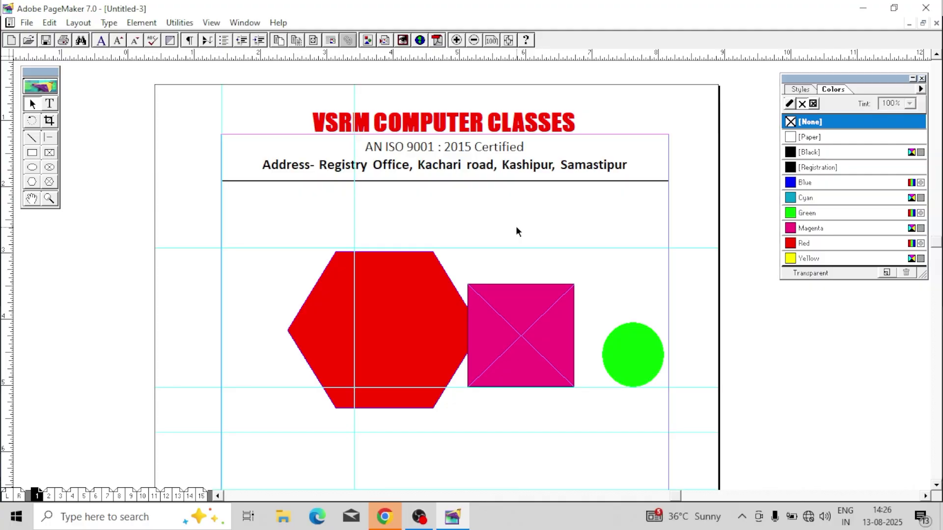
pyautogui.hotkey('ctrl', ';')
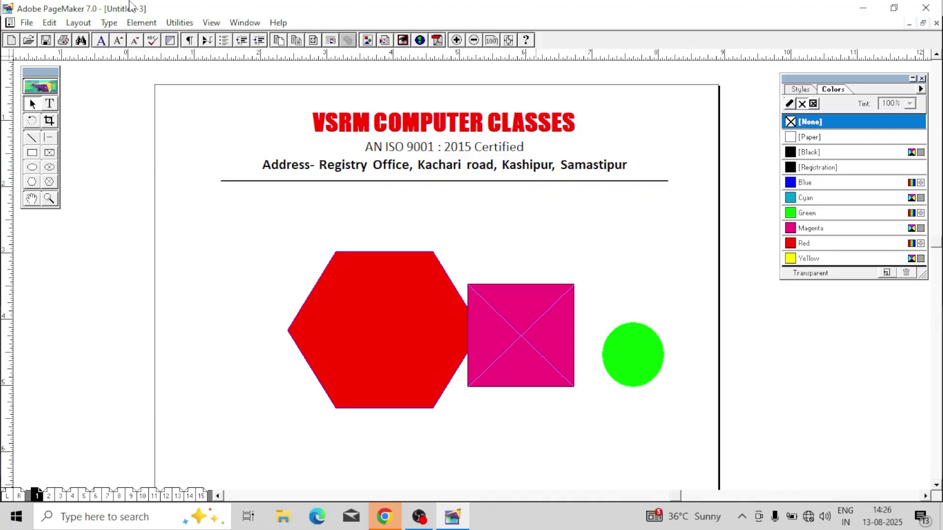
pyautogui.click(210, 23)
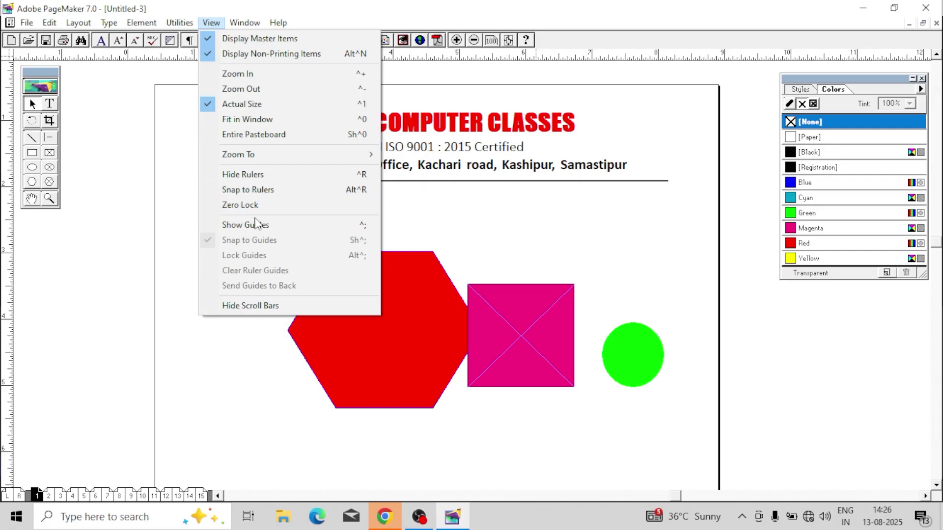
pyautogui.click(261, 226)
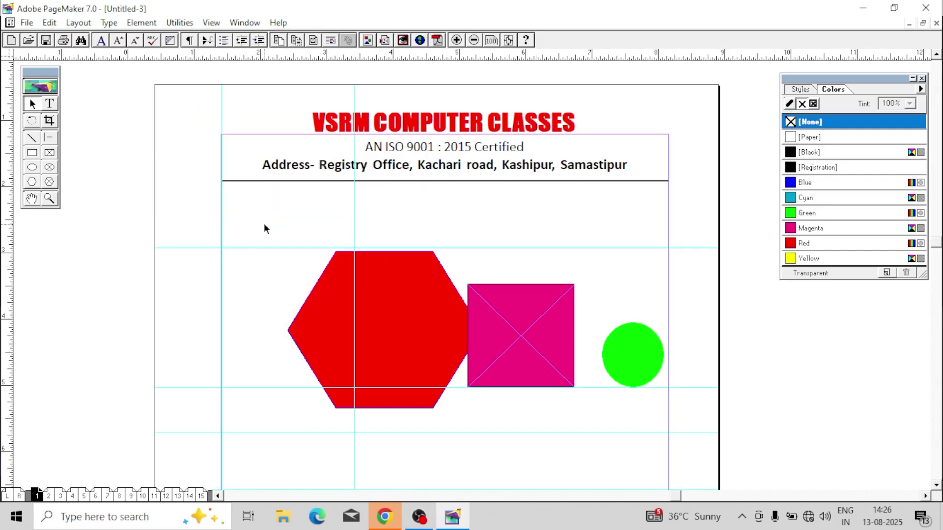
# Move the top horizontal guide to just below the header rule and align the tops of the hexagon, square and circle to it.
pyautogui.click(214, 24)
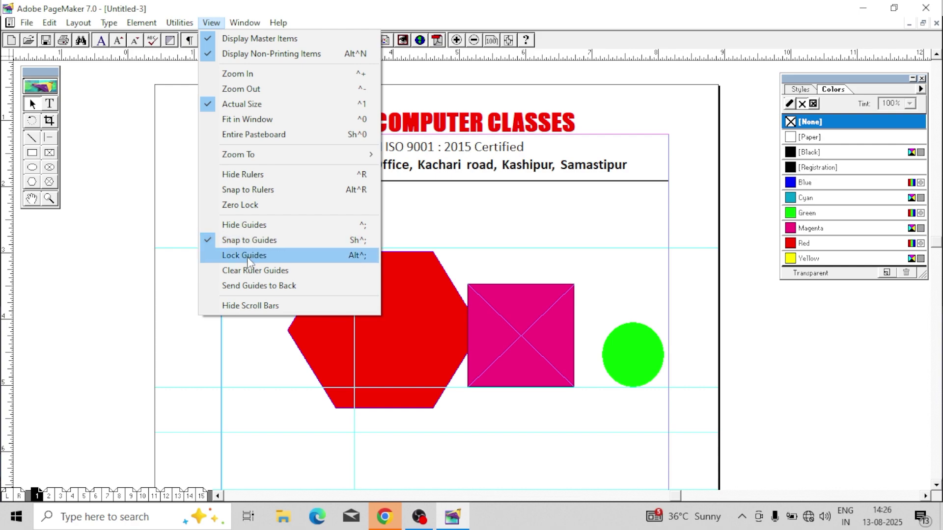
pyautogui.click(471, 258)
pyautogui.moveTo(486, 250); pyautogui.dragTo(505, 190)
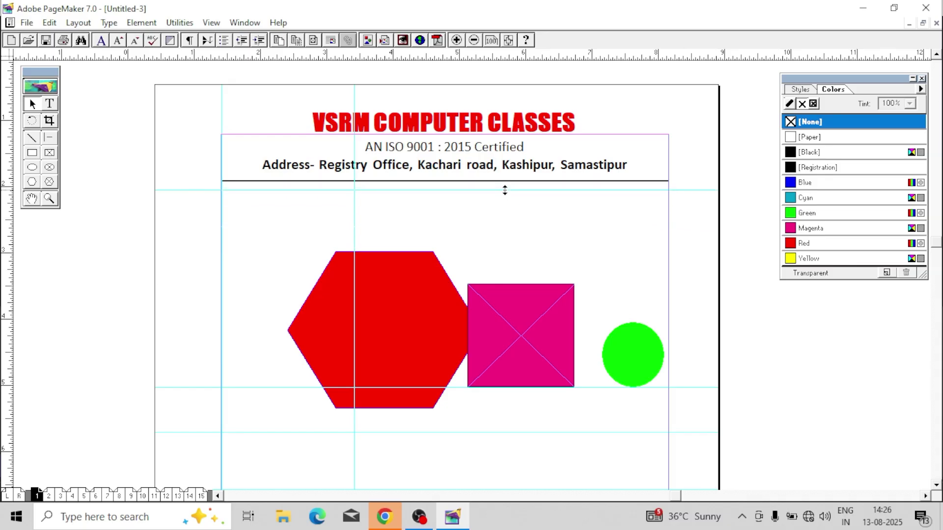
pyautogui.moveTo(389, 302); pyautogui.dragTo(456, 241)
pyautogui.moveTo(563, 311); pyautogui.dragTo(651, 247)
pyautogui.moveTo(634, 352); pyautogui.dragTo(287, 221)
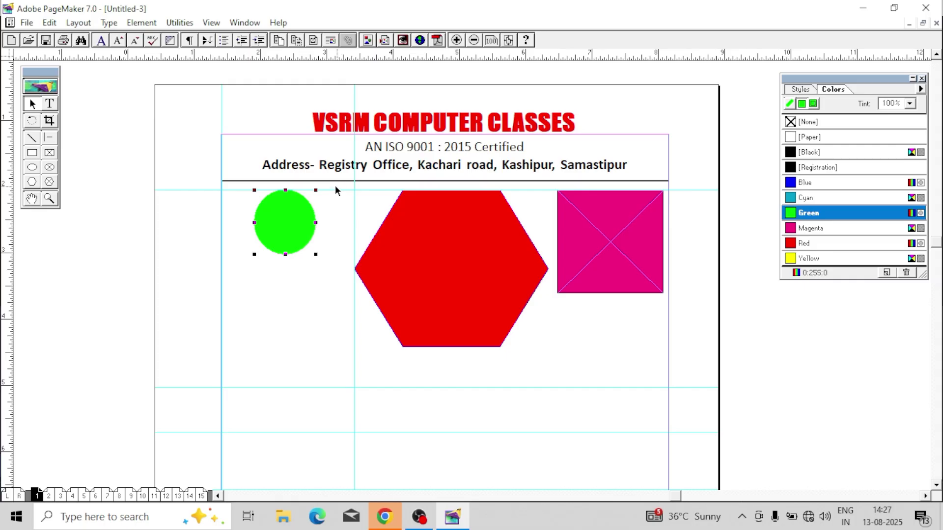
# Move the next horizontal guide to the hexagon's bottom edge and add a vertical guide at its right corner.
pyautogui.moveTo(408, 387); pyautogui.dragTo(395, 347)
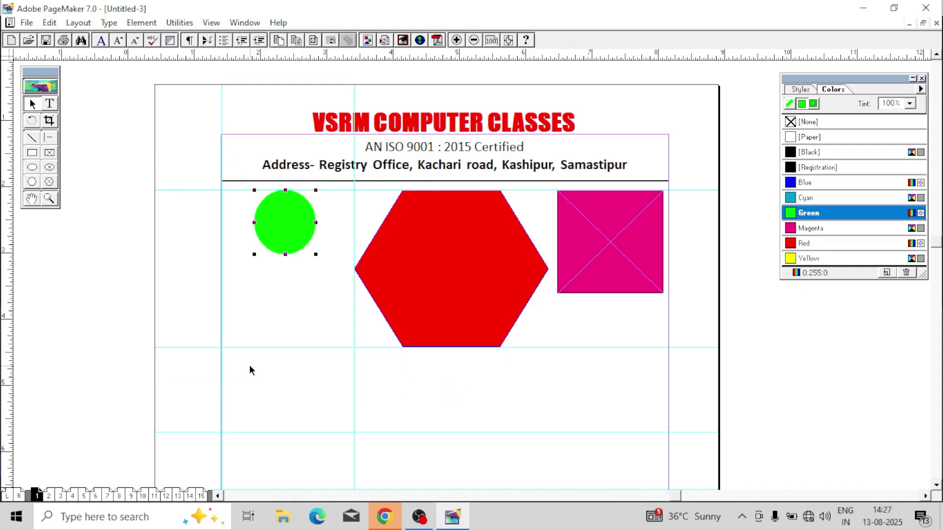
pyautogui.moveTo(7, 335); pyautogui.dragTo(549, 365)
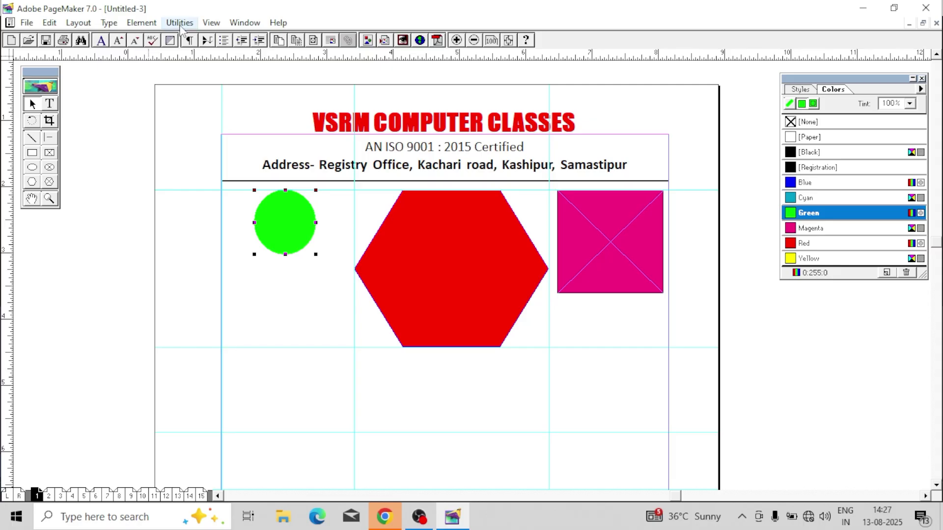
# Turn Lock Guides on and off again.
pyautogui.click(211, 22)
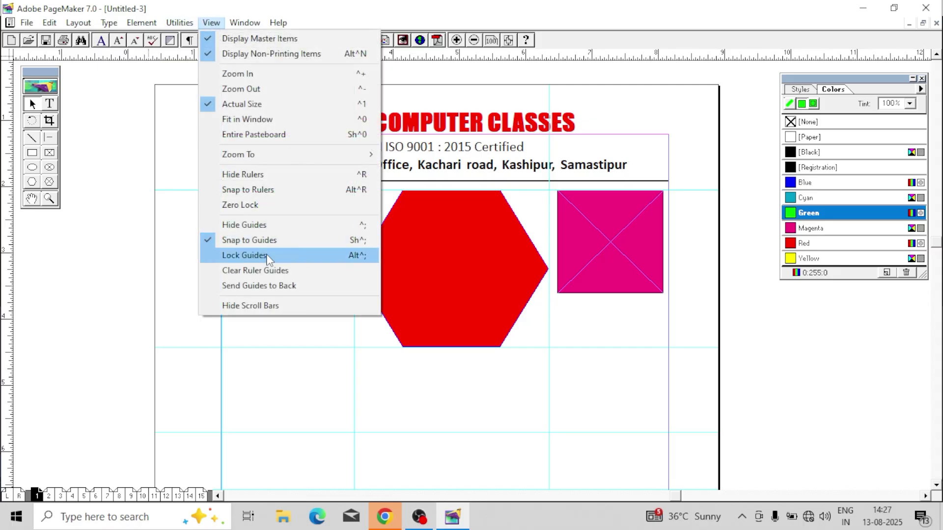
pyautogui.click(244, 256)
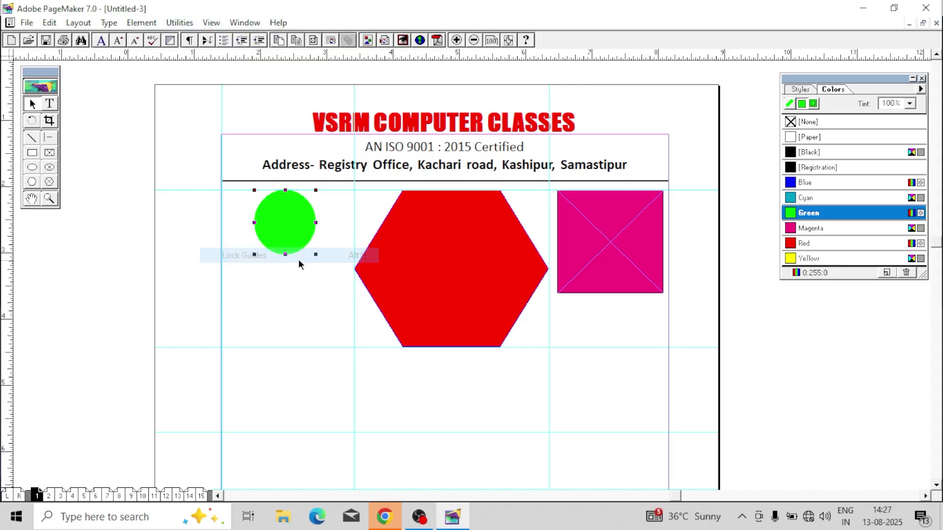
pyautogui.click(340, 227)
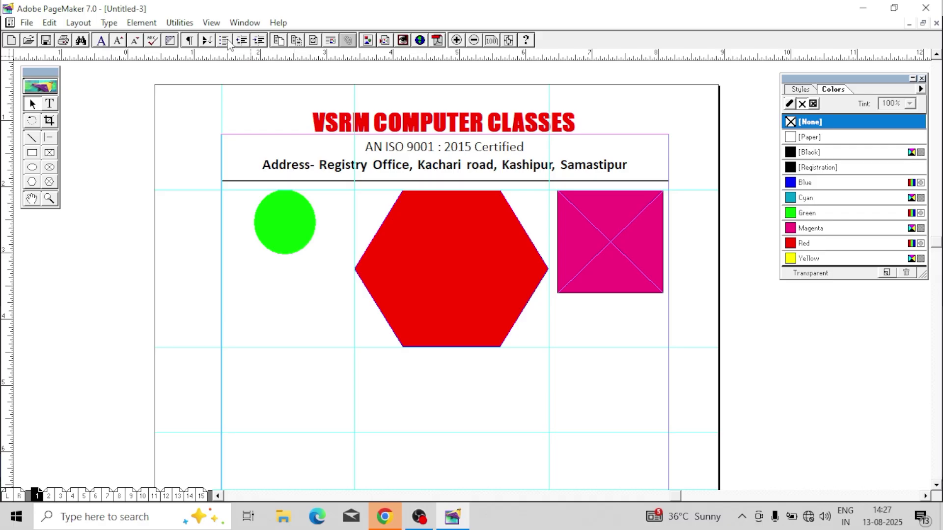
pyautogui.click(211, 23)
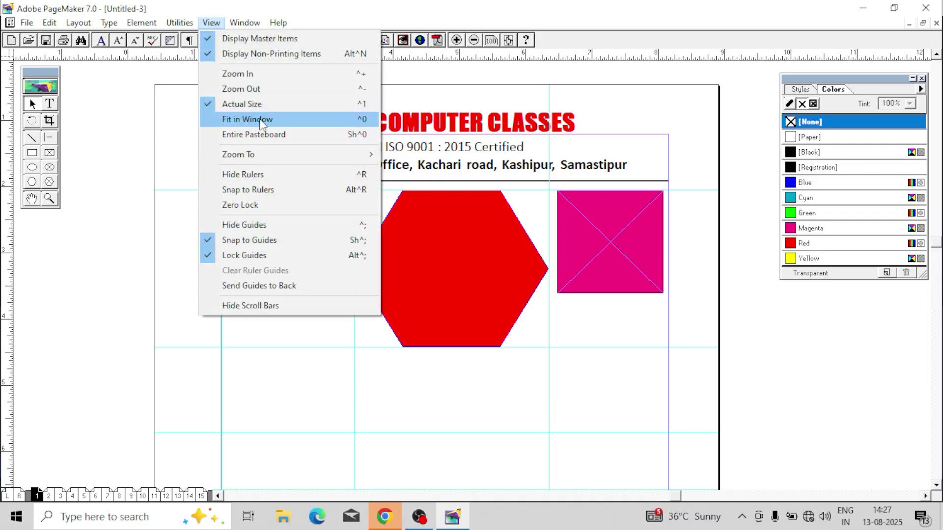
pyautogui.click(260, 255)
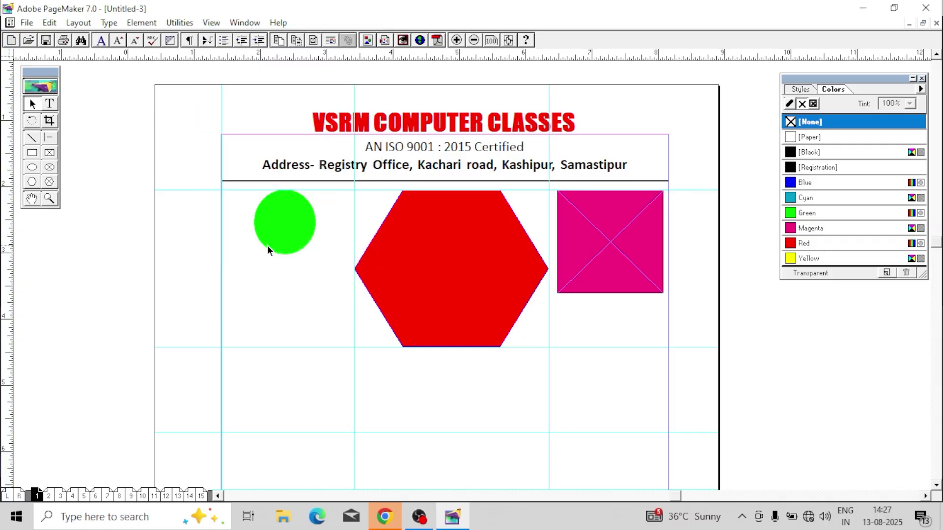
# Move the vertical guide left of the hexagon to about 3.2 inches and the horizontal guide beneath it to about 4.9 inches.
pyautogui.moveTo(352, 328); pyautogui.dragTo(337, 307)
pyautogui.moveTo(362, 347); pyautogui.dragTo(282, 69)
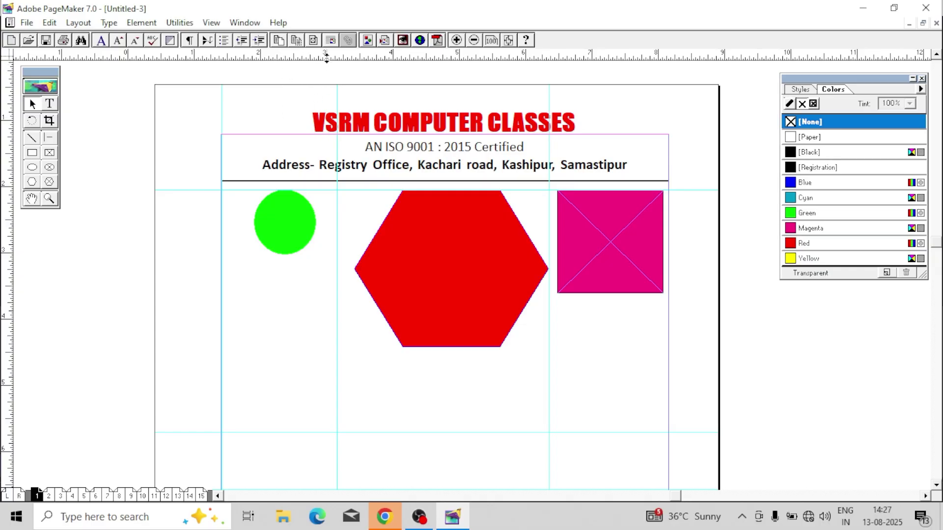
pyautogui.moveTo(357, 182); pyautogui.dragTo(388, 375)
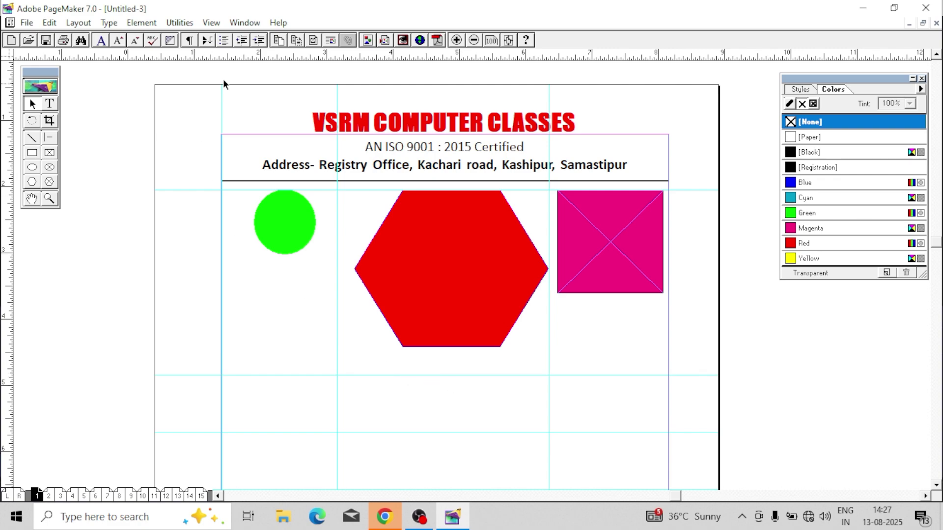
# Clear all ruler guides from the page.
pyautogui.click(205, 23)
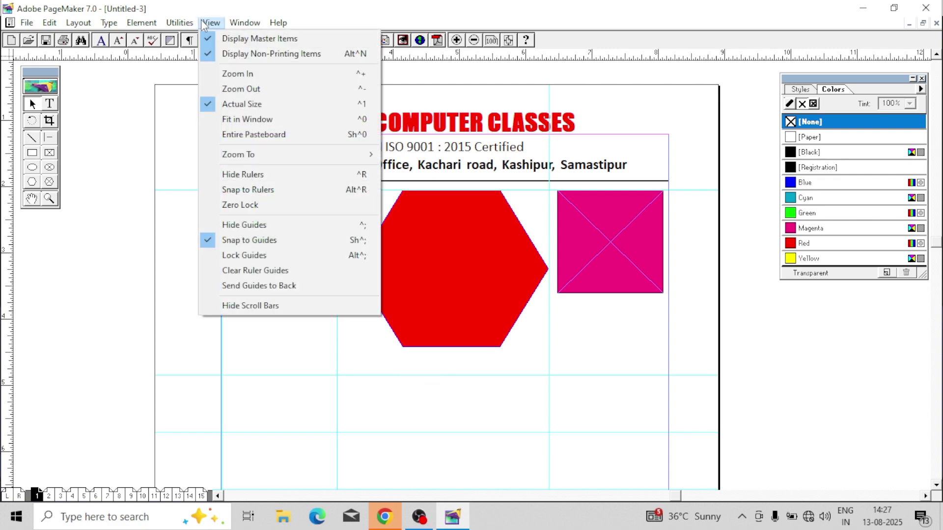
pyautogui.click(280, 271)
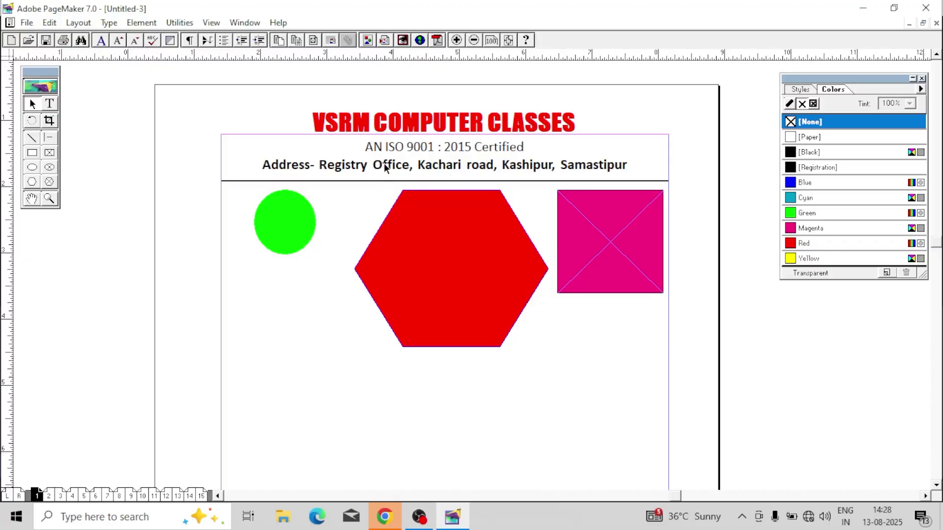
# Add a horizontal guide at about 5.2 inches and a vertical guide at about 2.6 inches, and clear both again.
pyautogui.moveTo(438, 60); pyautogui.dragTo(452, 392)
pyautogui.moveTo(7, 274); pyautogui.dragTo(298, 346)
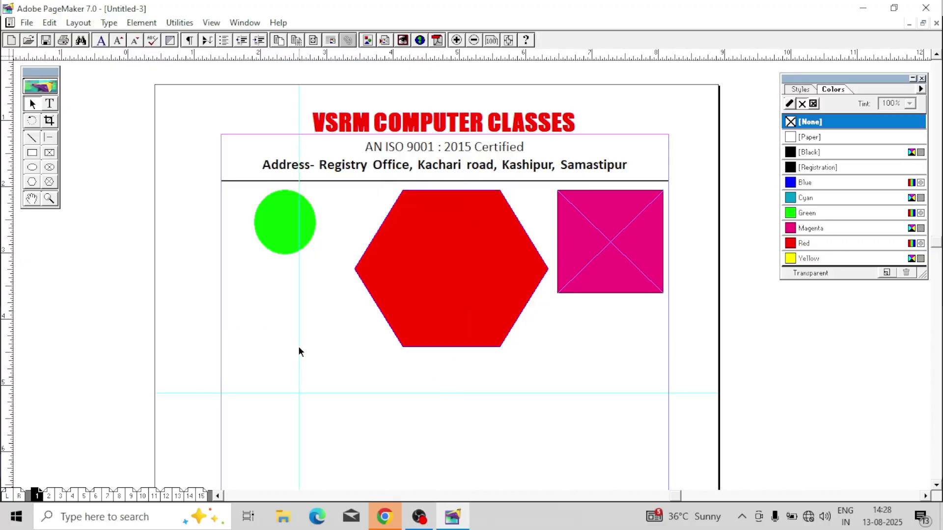
pyautogui.click(211, 22)
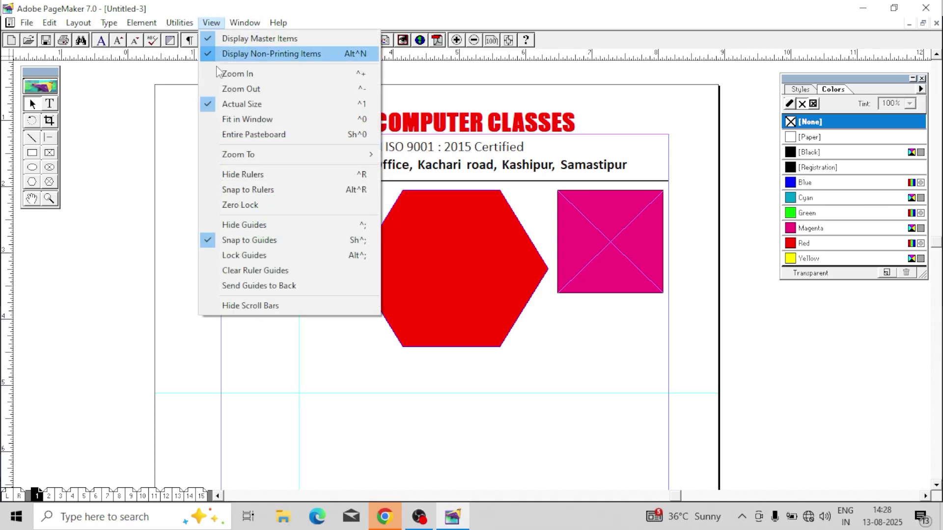
pyautogui.click(262, 272)
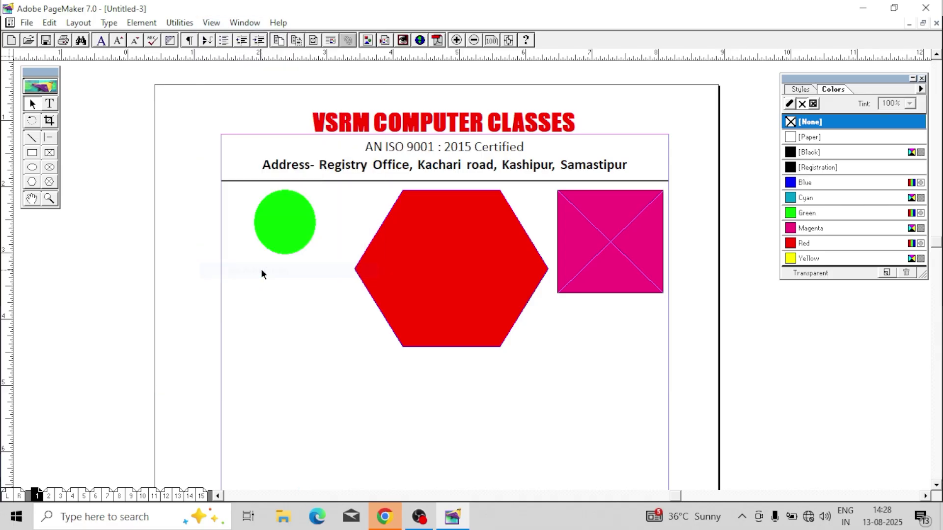
# Add a horizontal guide at about 3.6 inches and move the red hexagon down so its middle lies near the guide.
pyautogui.click(212, 23)
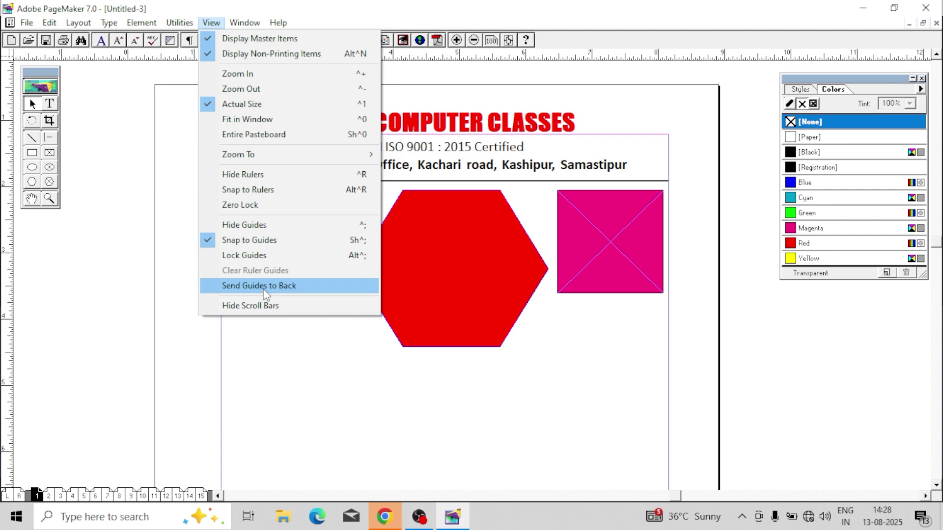
pyautogui.click(422, 169)
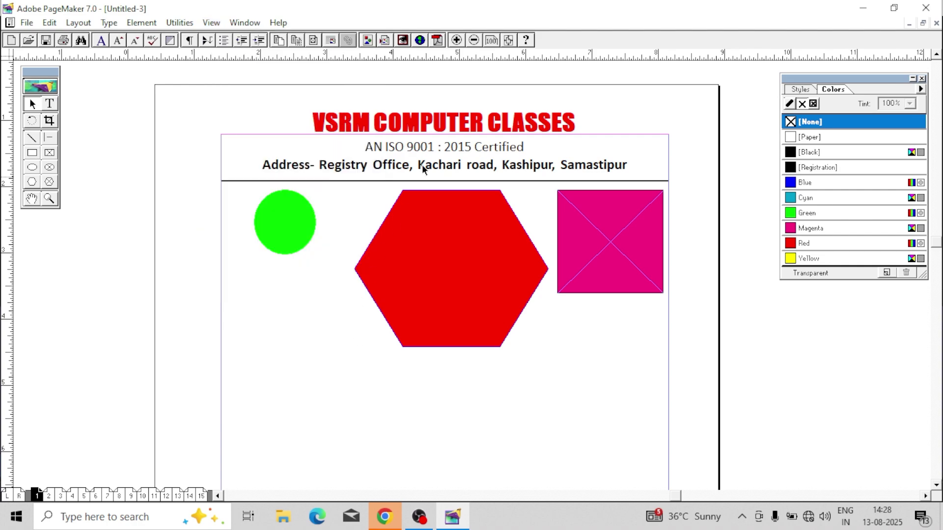
pyautogui.moveTo(475, 62); pyautogui.dragTo(481, 287)
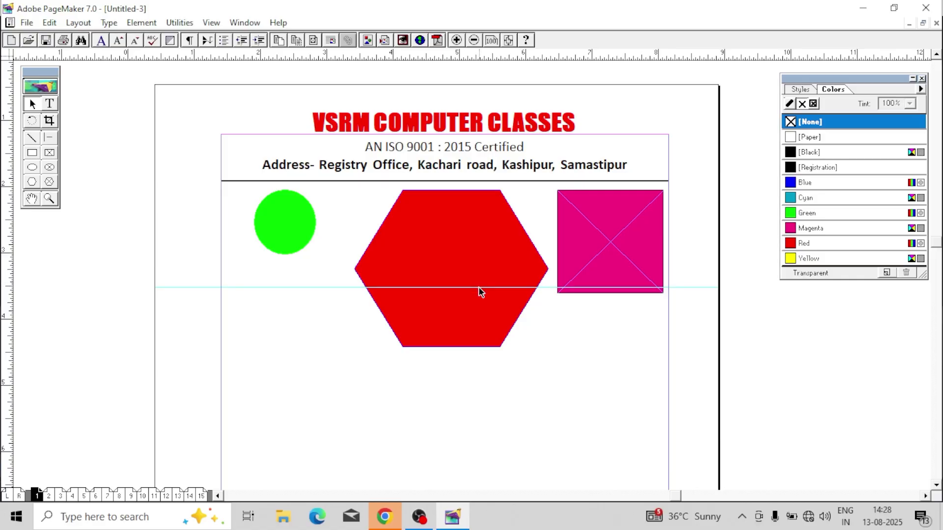
pyautogui.click(442, 279)
pyautogui.moveTo(452, 251); pyautogui.dragTo(448, 267)
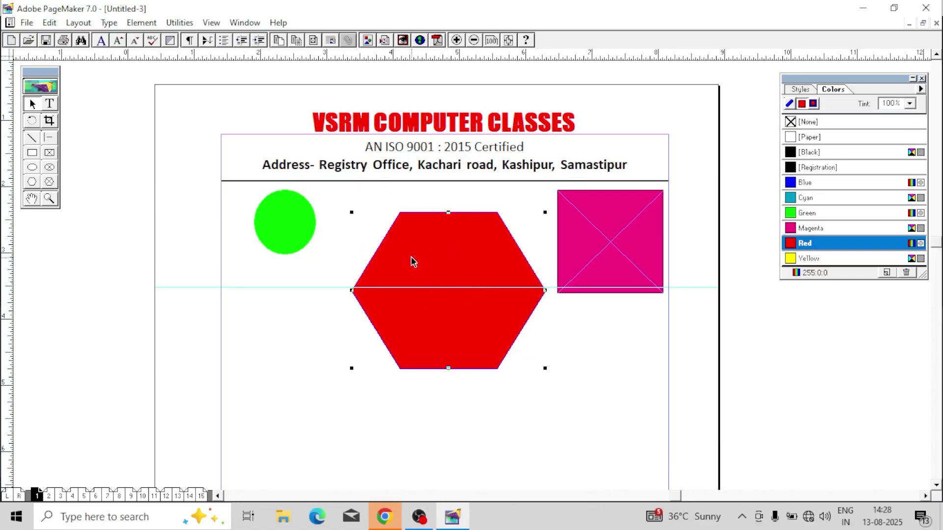
# Move the left column guide inward to about 2.4 inches and reshape the green circle into an ellipse about 1.4 inches wide across it.
pyautogui.moveTo(221, 305); pyautogui.dragTo(283, 278)
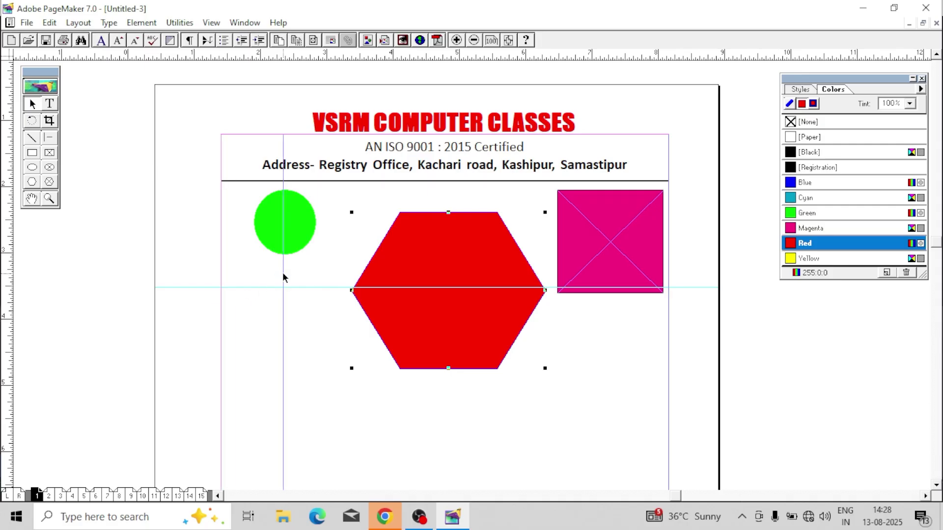
pyautogui.click(303, 231)
pyautogui.moveTo(303, 231); pyautogui.dragTo(302, 255)
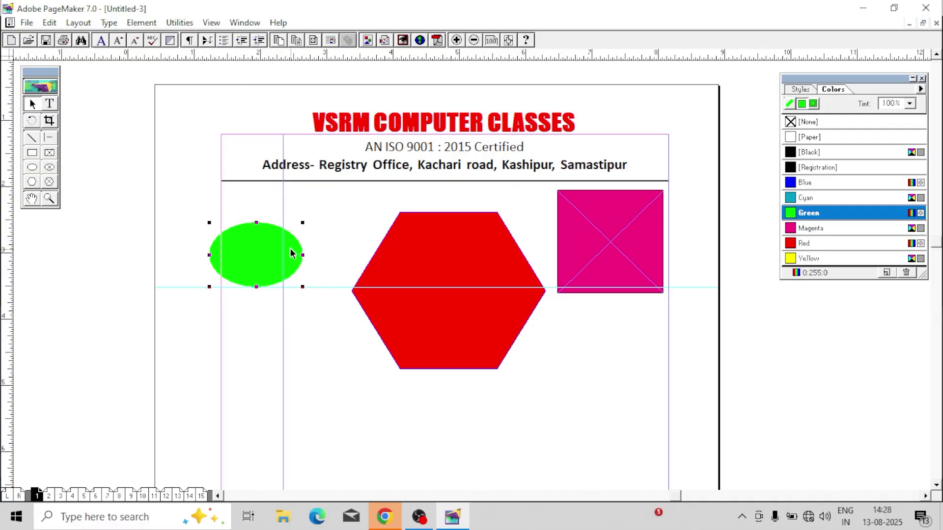
# Send the guides to the back and enlarge the green ellipse into a circle about 2.4 inches wide that touches the hexagon's left corner.
pyautogui.click(212, 22)
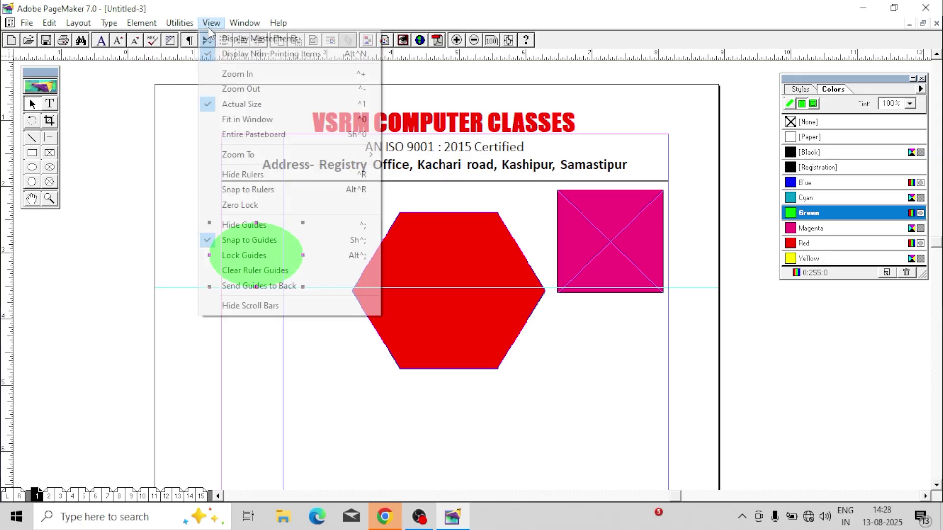
pyautogui.click(275, 289)
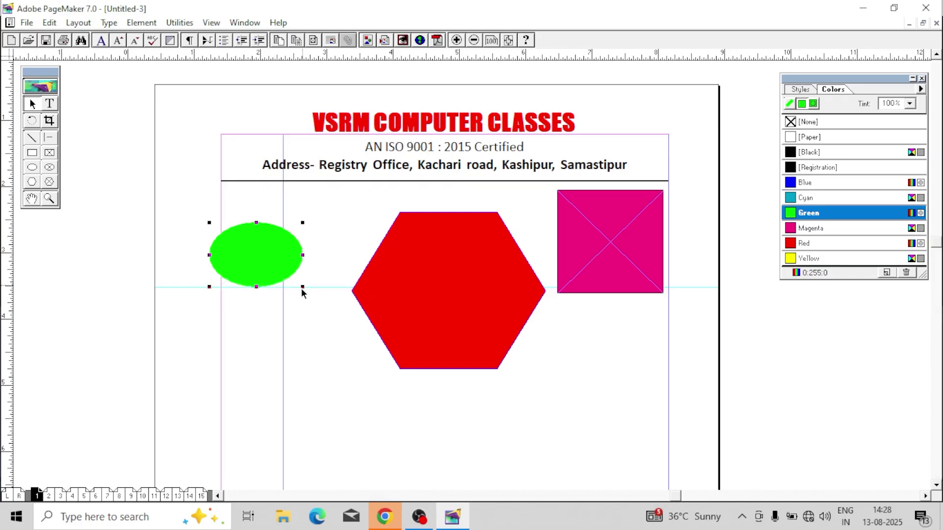
pyautogui.moveTo(302, 286); pyautogui.dragTo(279, 271)
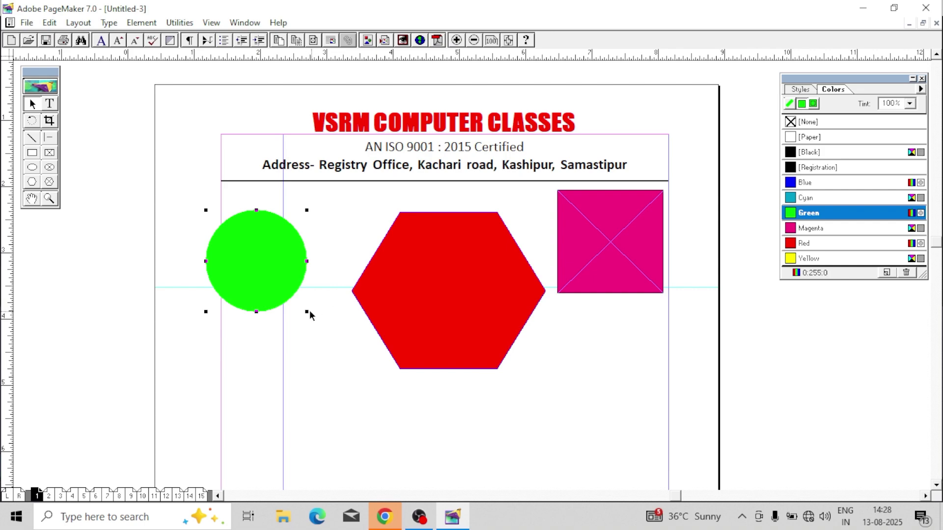
pyautogui.moveTo(308, 313); pyautogui.dragTo(367, 362)
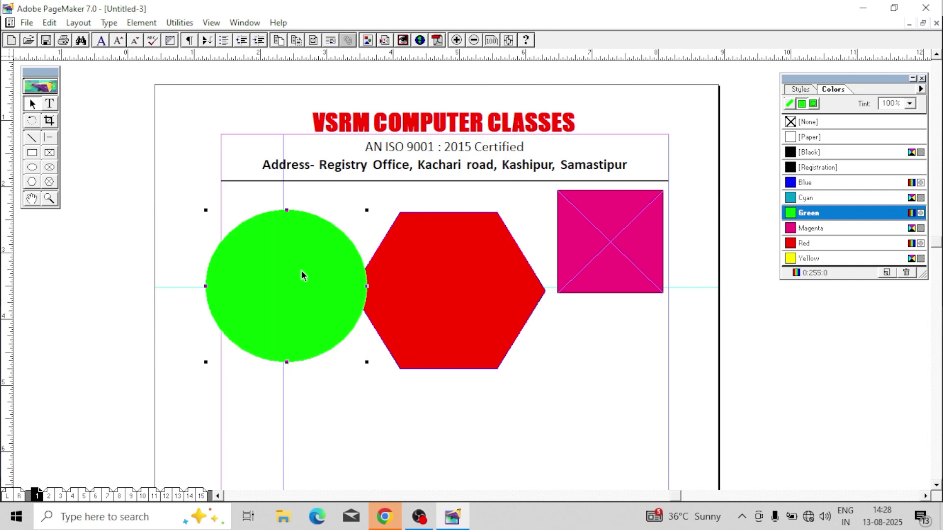
pyautogui.moveTo(302, 271); pyautogui.dragTo(288, 265)
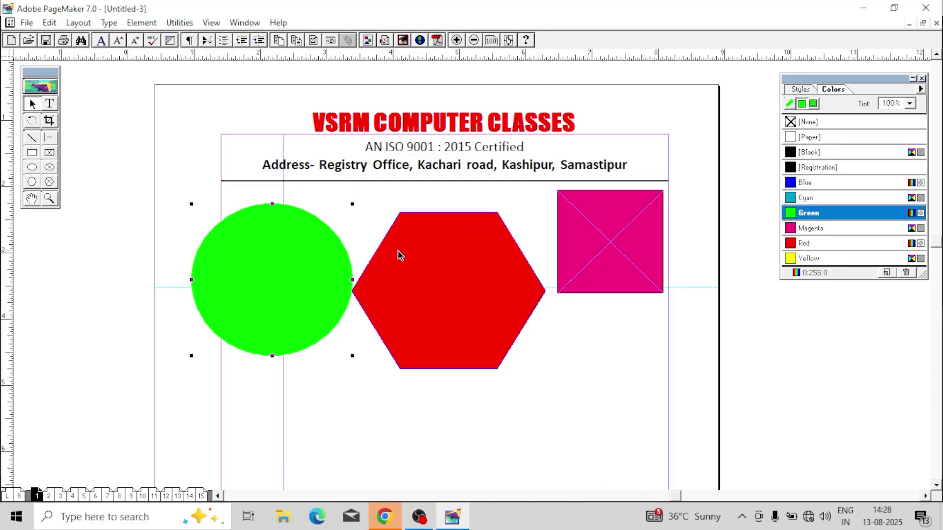
# Bring the guides to the front of the shapes.
pyautogui.click(211, 23)
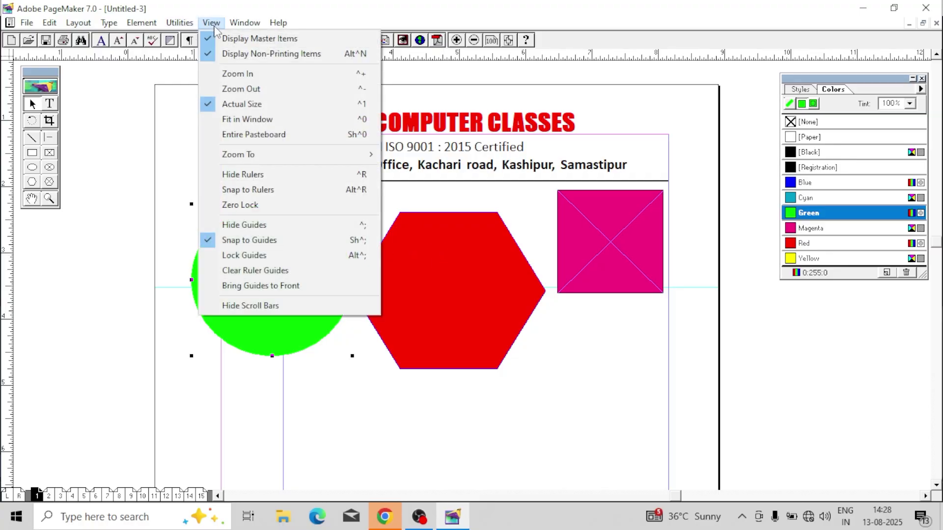
pyautogui.click(300, 286)
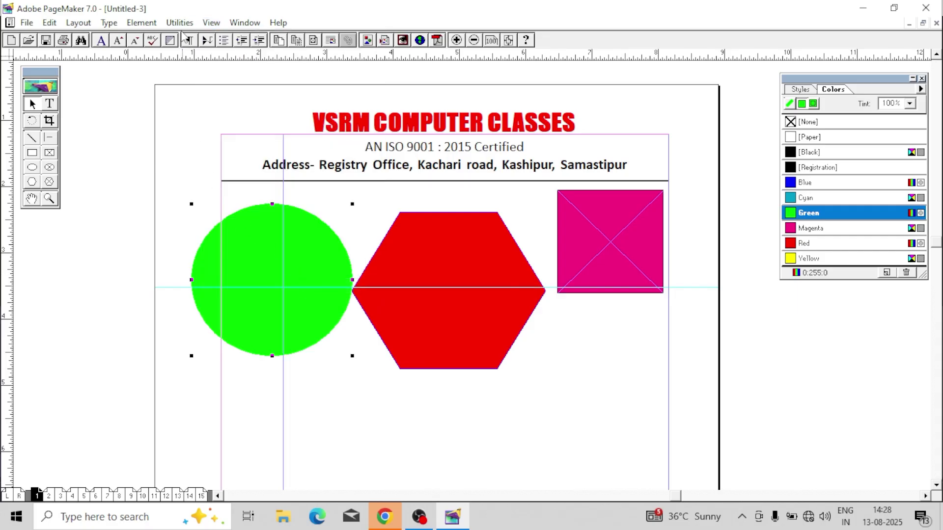
# Hide the scroll bars and show them again.
pyautogui.click(213, 23)
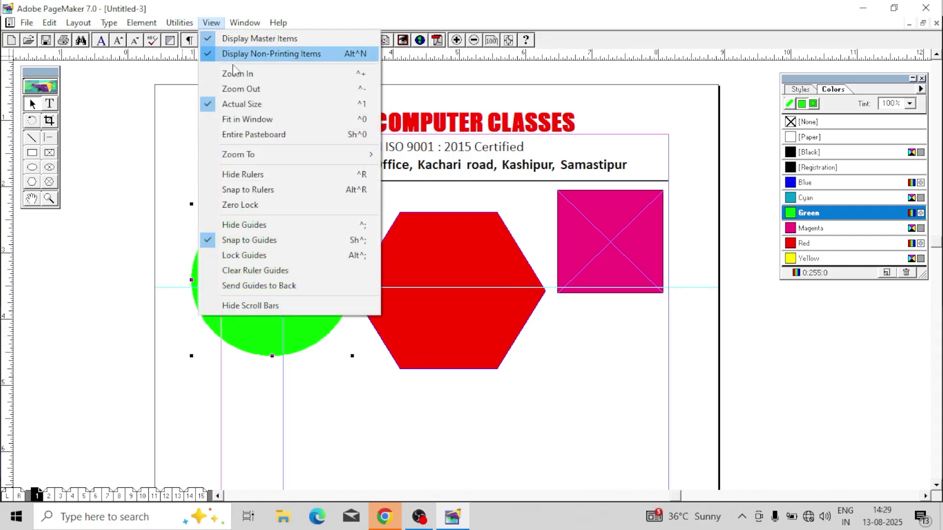
pyautogui.click(277, 307)
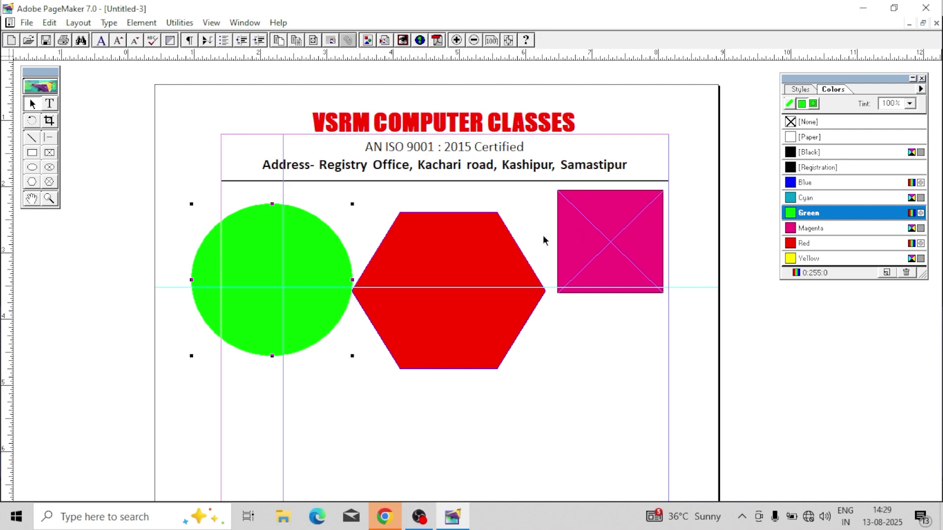
pyautogui.click(211, 23)
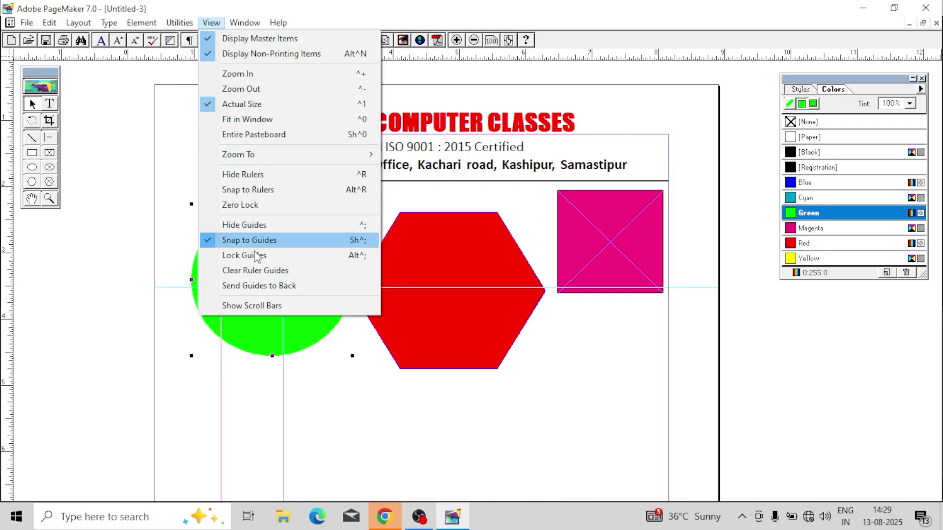
pyautogui.click(256, 306)
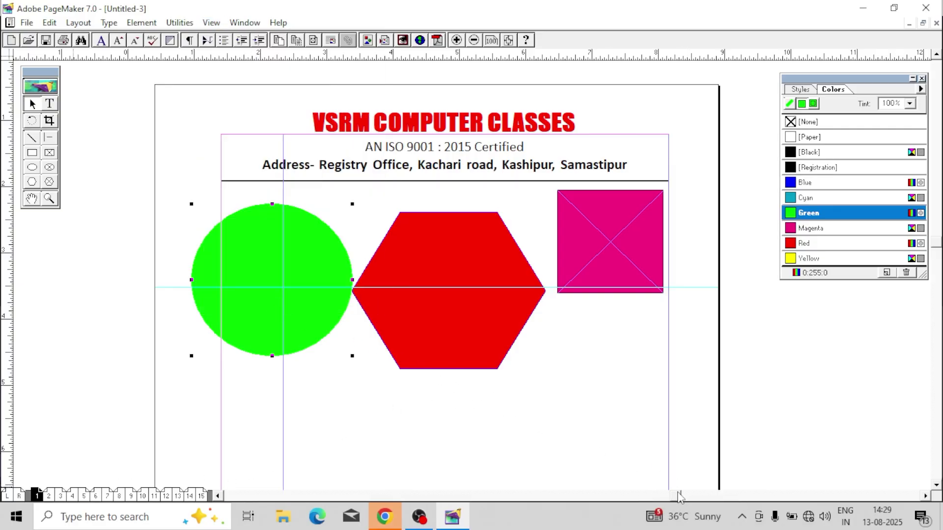
pyautogui.moveTo(677, 497)
pyautogui.mouseDown()
pyautogui.moveTo(661, 497)
pyautogui.moveTo(683, 498)
pyautogui.mouseUp()
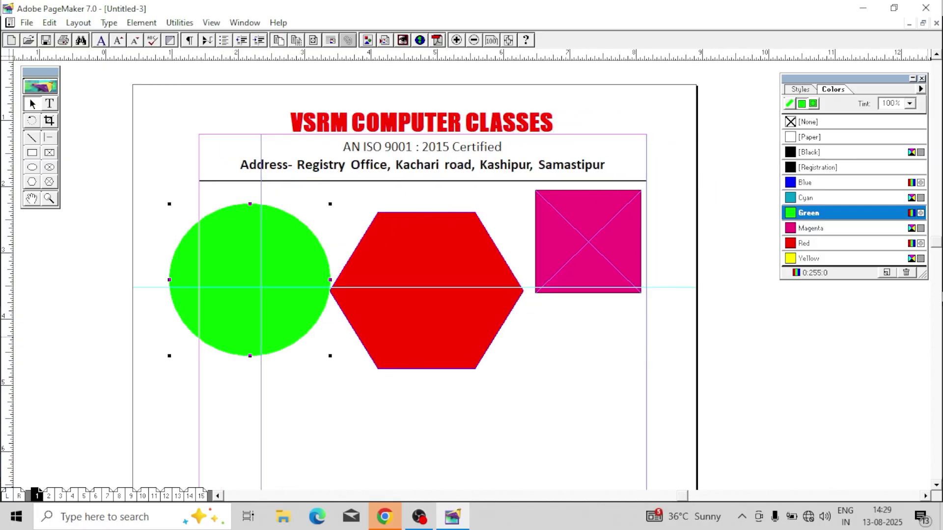
pyautogui.moveTo(937, 245)
pyautogui.mouseDown()
pyautogui.moveTo(937, 268)
pyautogui.moveTo(938, 237)
pyautogui.mouseUp()
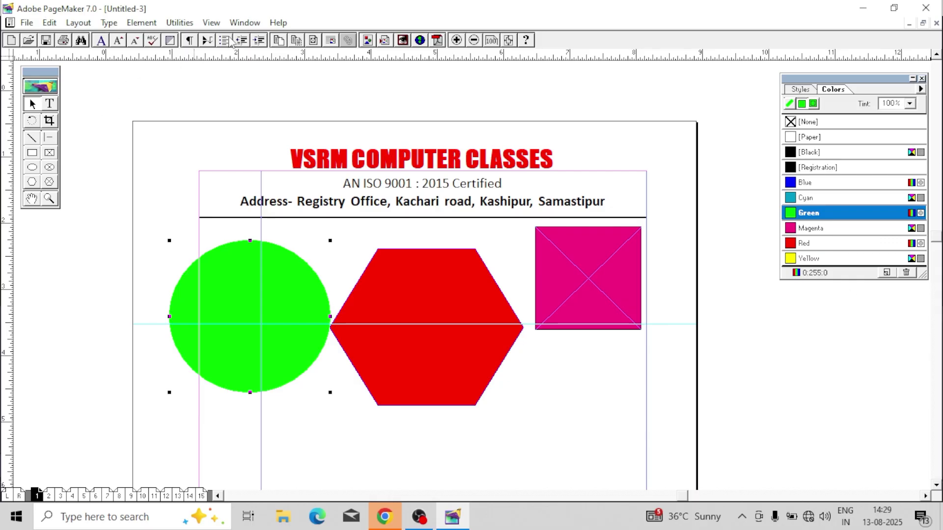
pyautogui.click(210, 23)
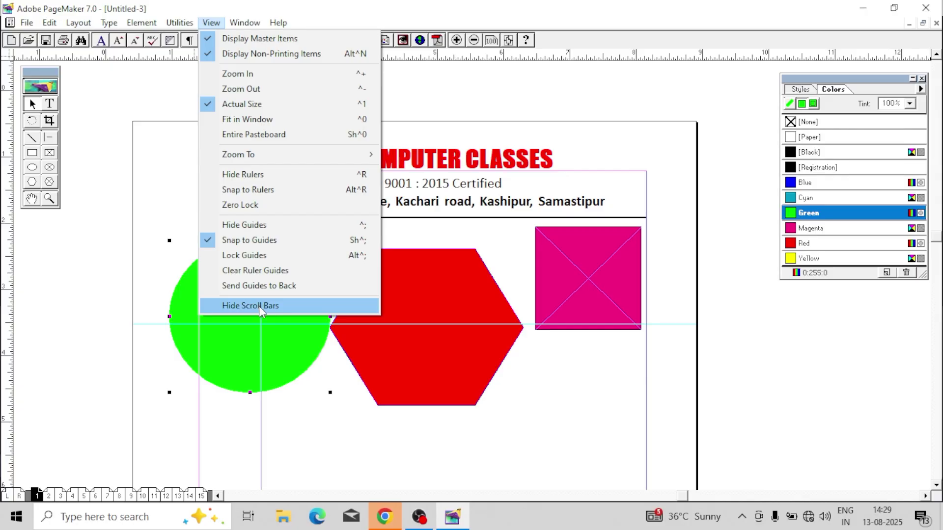
pyautogui.click(506, 439)
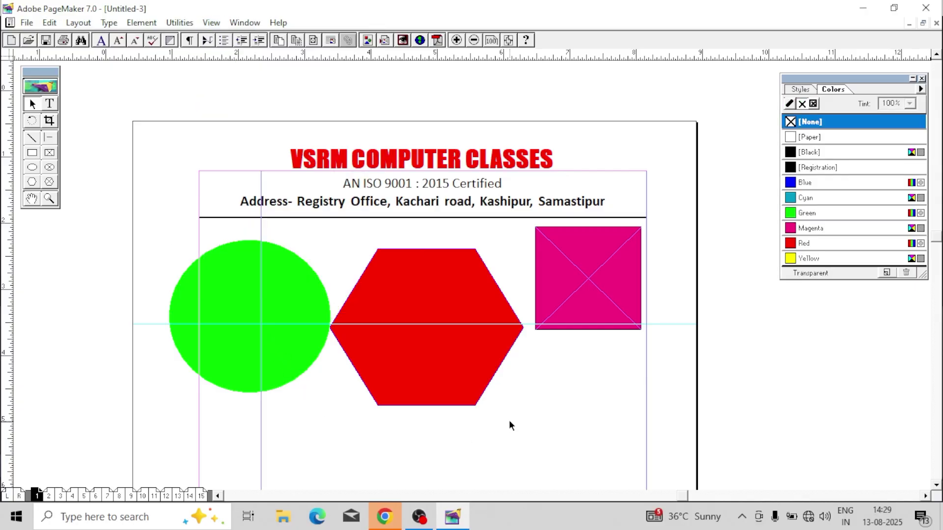